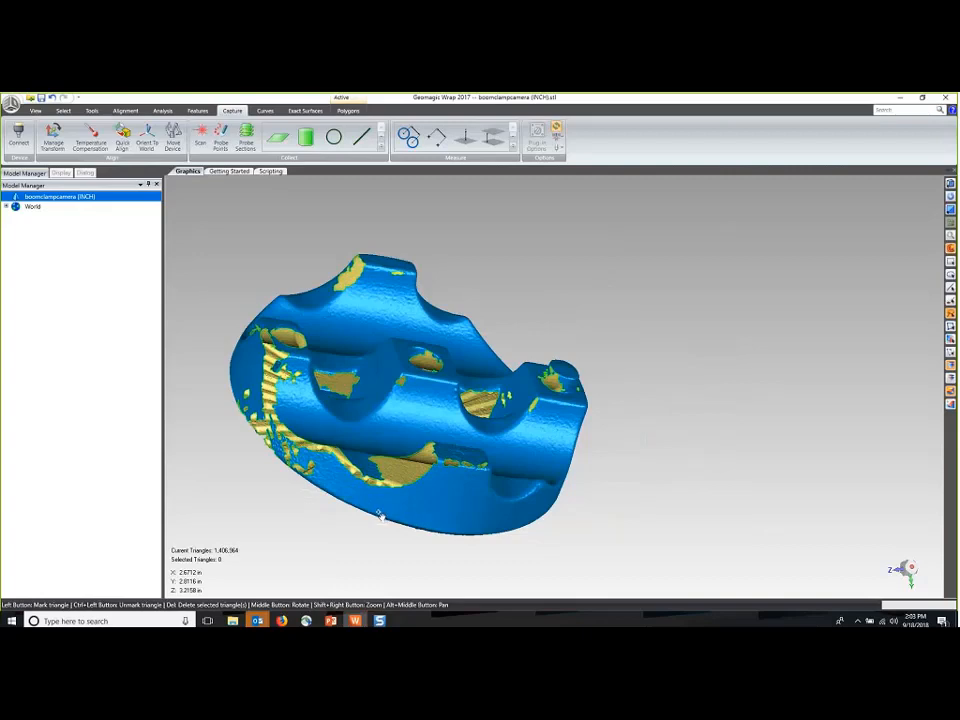
# Step: Mark triangles across the upper lug, plus a small rectangular patch and an elliptical patch on the curved surface below it
pyautogui.moveTo(310, 458); pyautogui.dragTo(510, 422, button='middle')
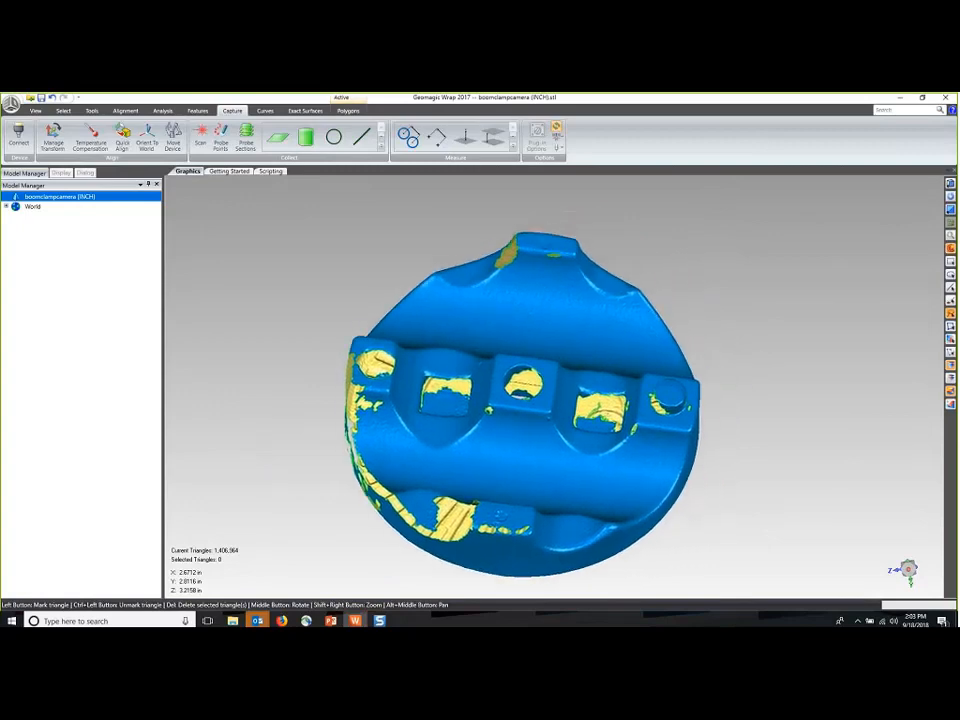
pyautogui.click(348, 110)
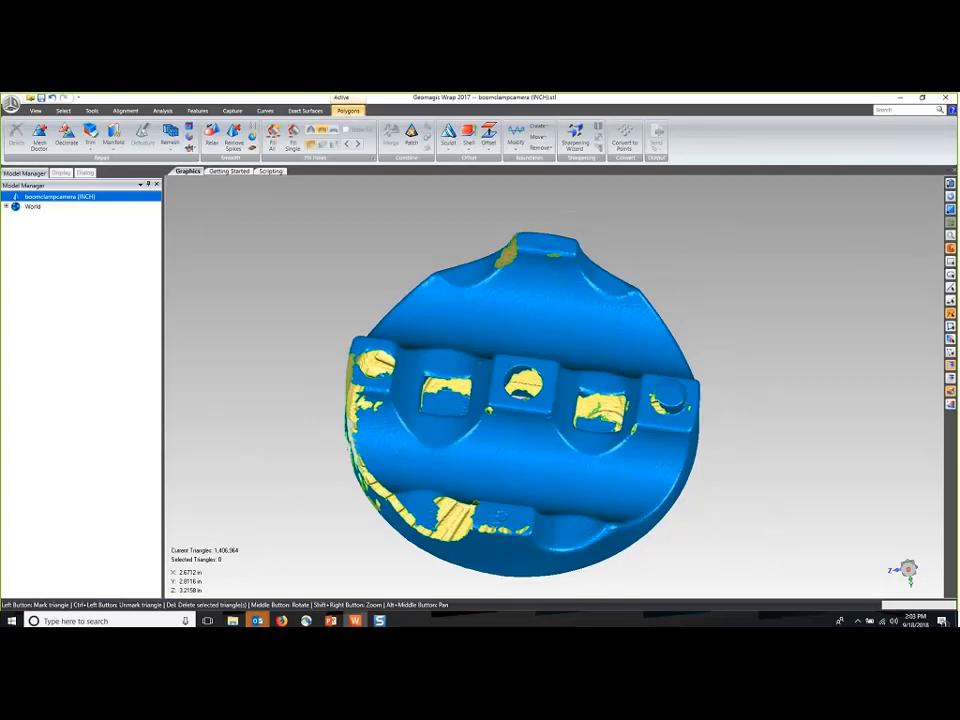
pyautogui.moveTo(642, 245)
pyautogui.mouseDown()
pyautogui.moveTo(739, 282)
pyautogui.moveTo(643, 317)
pyautogui.moveTo(655, 340)
pyautogui.moveTo(553, 219)
pyautogui.moveTo(512, 273)
pyautogui.mouseUp()
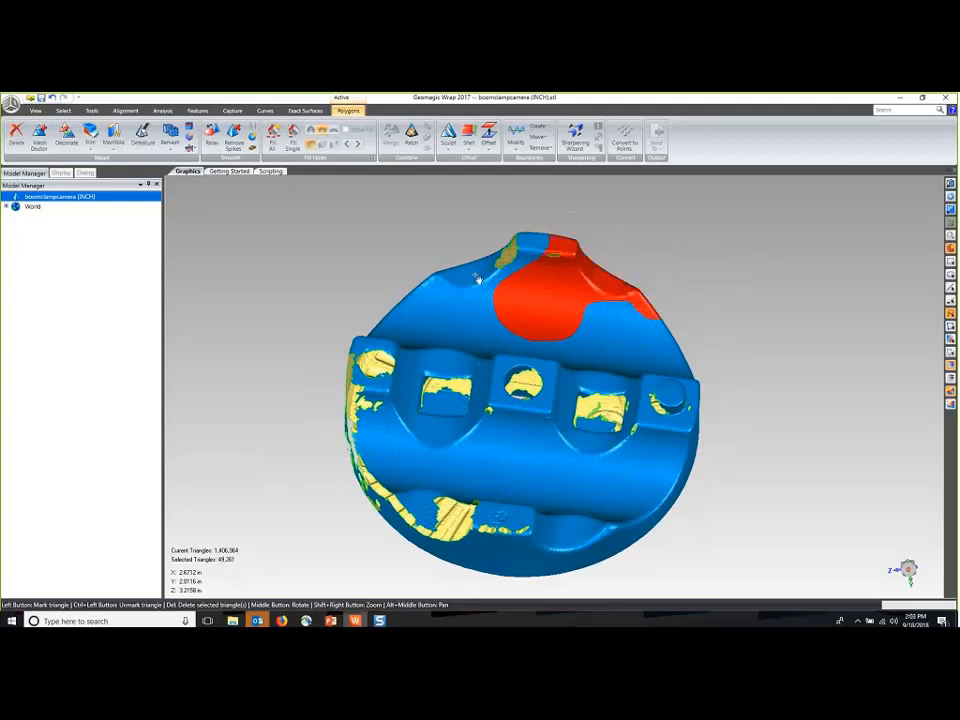
pyautogui.moveTo(415, 252)
pyautogui.mouseDown()
pyautogui.moveTo(589, 210)
pyautogui.moveTo(541, 299)
pyautogui.mouseUp()
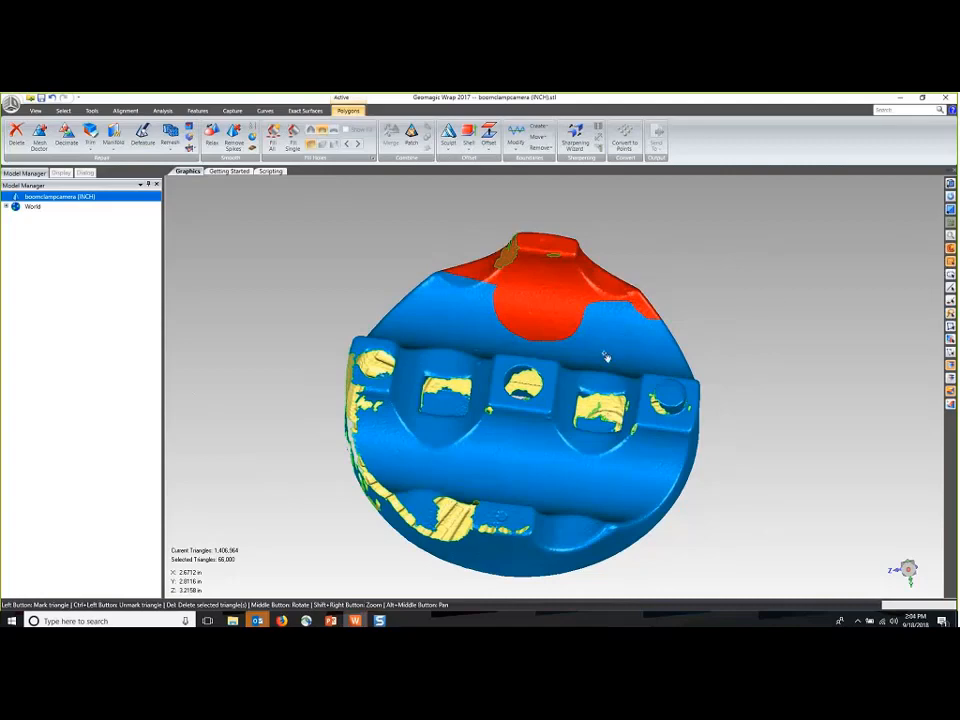
pyautogui.moveTo(634, 369); pyautogui.dragTo(610, 346)
pyautogui.moveTo(400, 313); pyautogui.dragTo(465, 343)
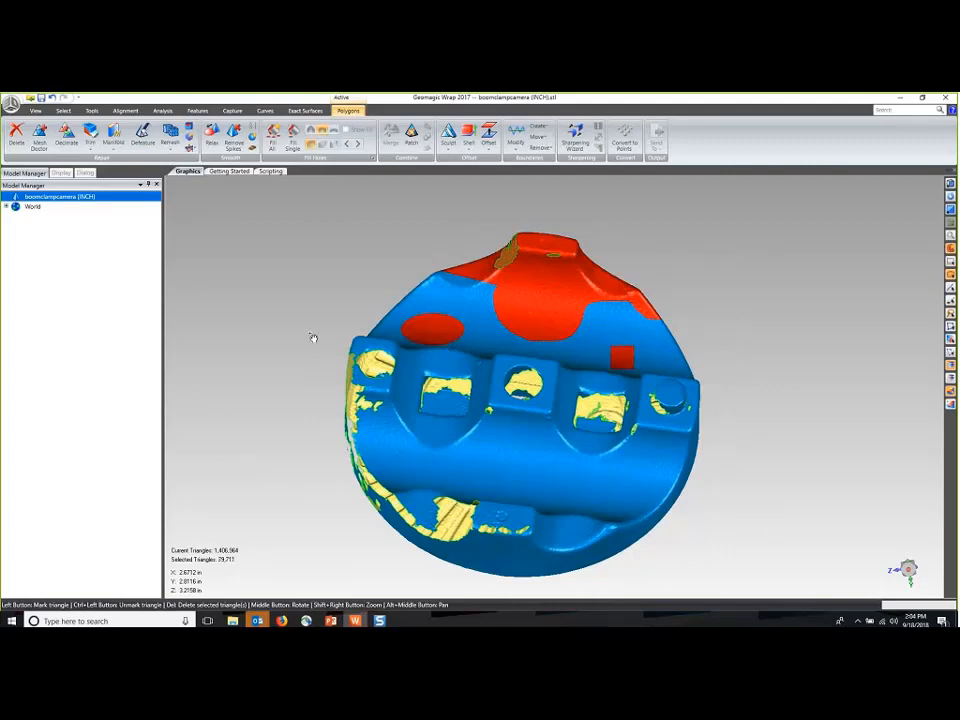
# Step: Unmark the triangles on the upper lug and in the elliptical and rectangular patches
pyautogui.moveTo(313, 336); pyautogui.dragTo(490, 355, button='middle')
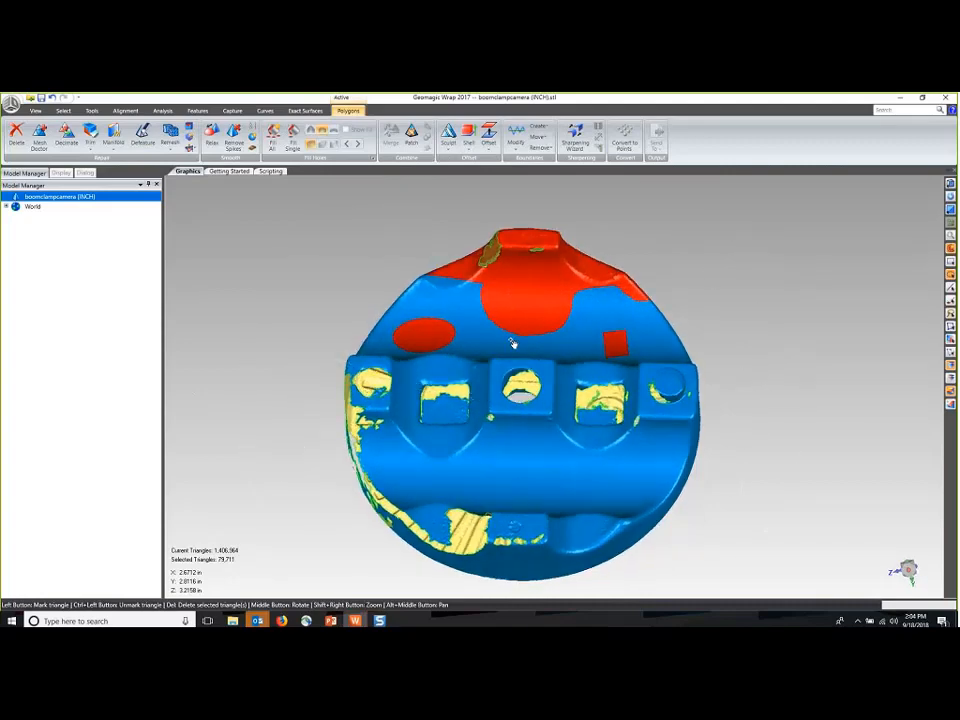
pyautogui.moveTo(491, 336); pyautogui.dragTo(446, 323, button='middle')
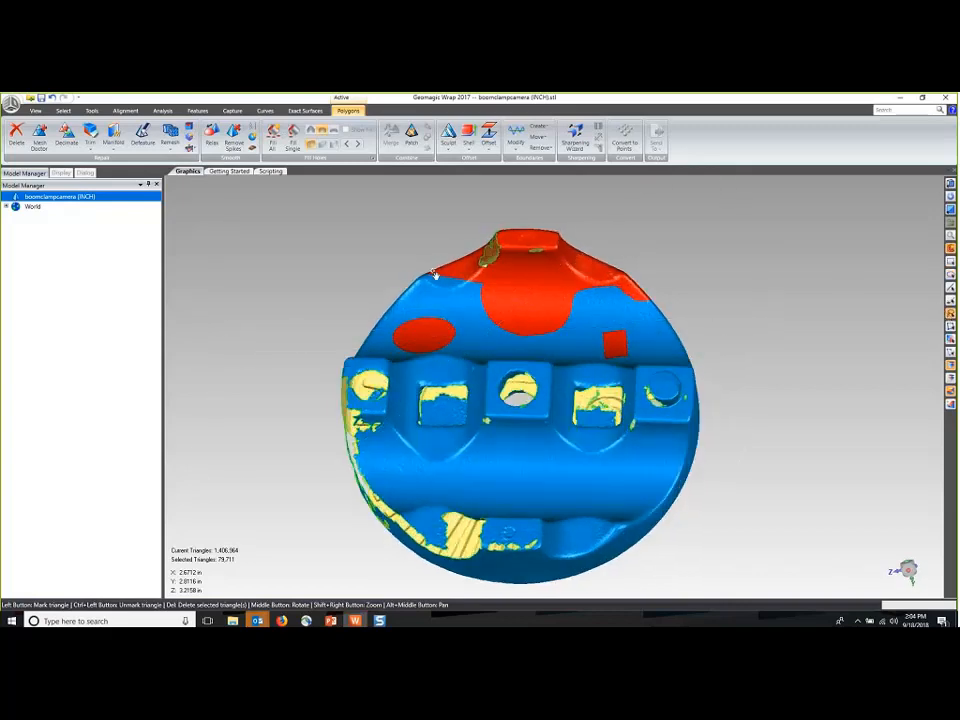
pyautogui.moveTo(426, 234)
pyautogui.keyDown('ctrl'); pyautogui.mouseDown()
pyautogui.moveTo(506, 323)
pyautogui.moveTo(430, 240)
pyautogui.mouseUp(); pyautogui.keyUp('ctrl')
pyautogui.moveTo(368, 214)
pyautogui.keyDown('ctrl'); pyautogui.mouseDown()
pyautogui.moveTo(452, 338)
pyautogui.moveTo(372, 240)
pyautogui.mouseUp(); pyautogui.keyUp('ctrl')
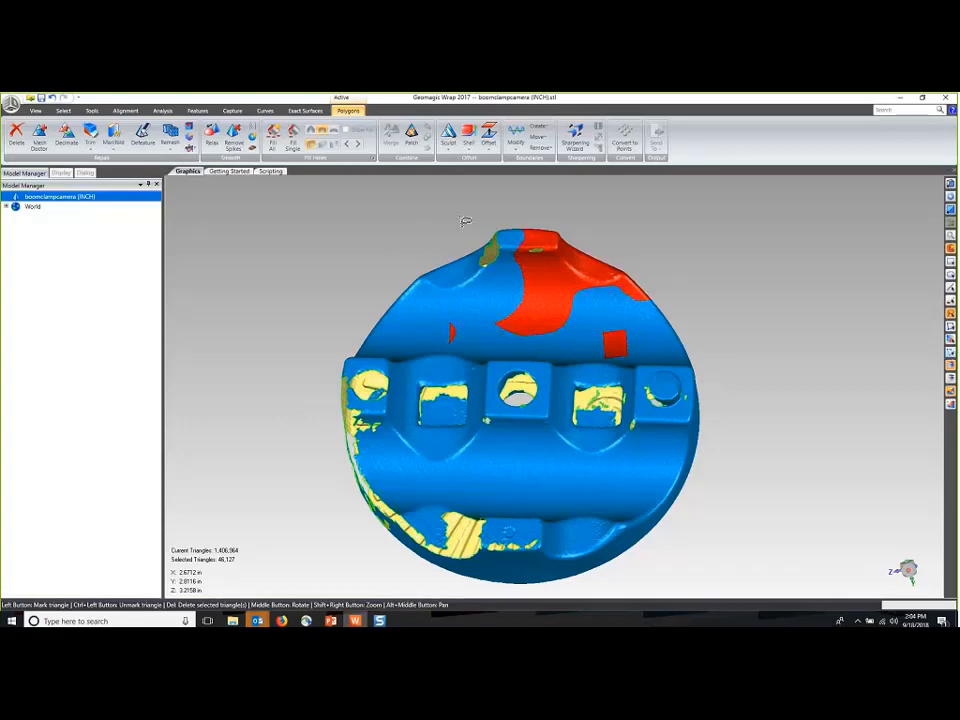
pyautogui.keyDown('ctrl'); pyautogui.moveTo(465, 220); pyautogui.dragTo(437, 385); pyautogui.keyUp('ctrl')
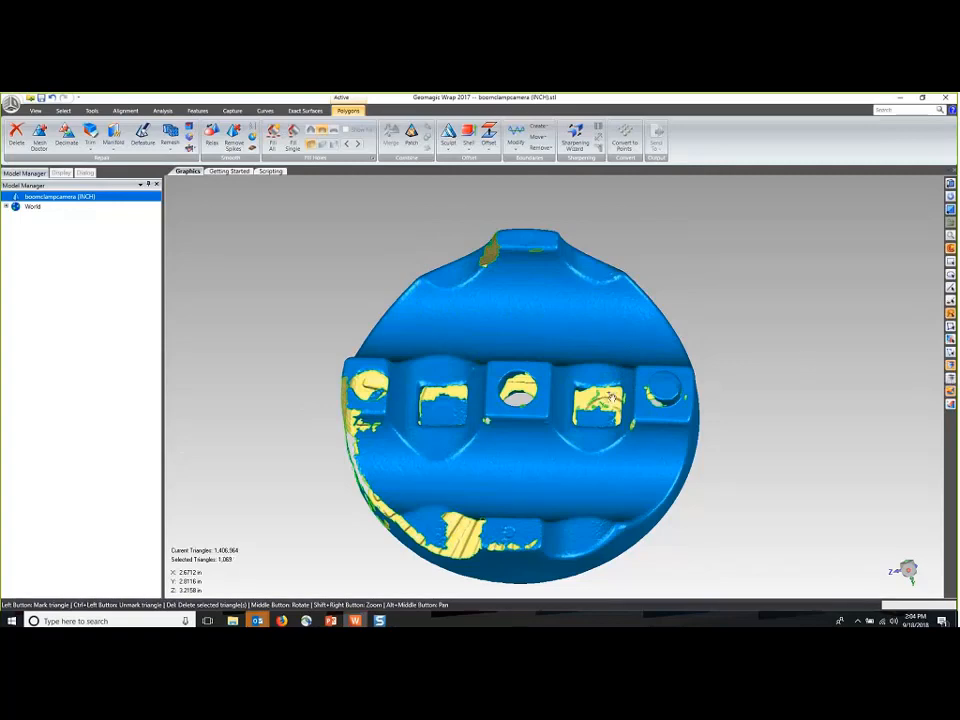
# Step: Mark the triangles covering the raised round pin on the end boss and the adjoining outer edge
pyautogui.scroll(5, 605, 395)
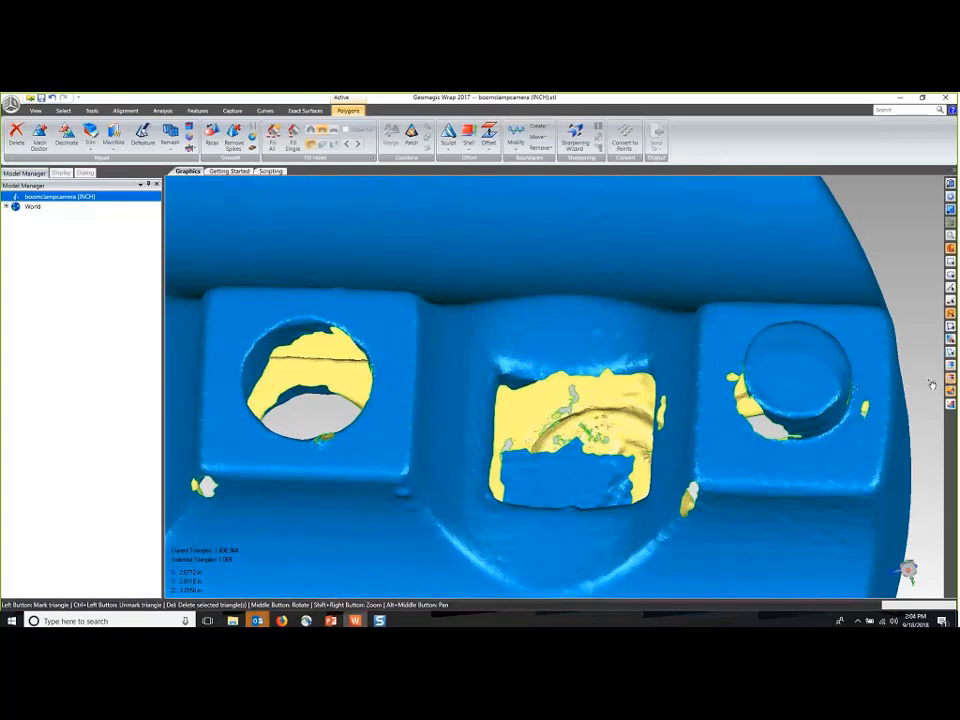
pyautogui.scroll(-5, 930, 387)
pyautogui.moveTo(893, 298)
pyautogui.mouseDown()
pyautogui.moveTo(880, 390)
pyautogui.moveTo(868, 405)
pyautogui.moveTo(905, 402)
pyautogui.moveTo(927, 373)
pyautogui.mouseUp()
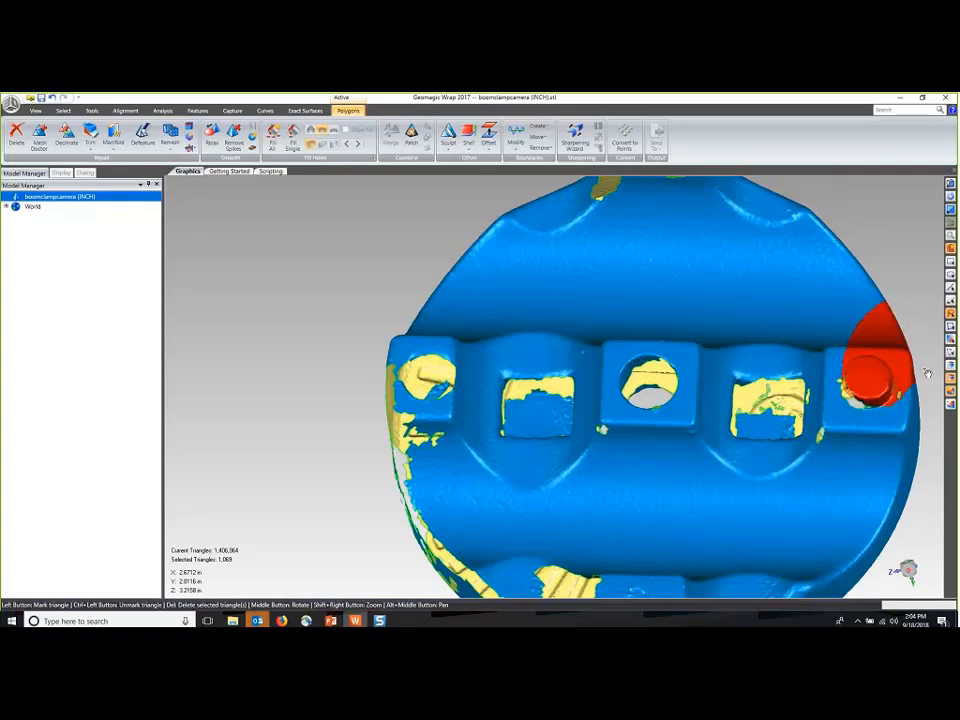
pyautogui.moveTo(927, 373); pyautogui.dragTo(673, 358, button='middle')
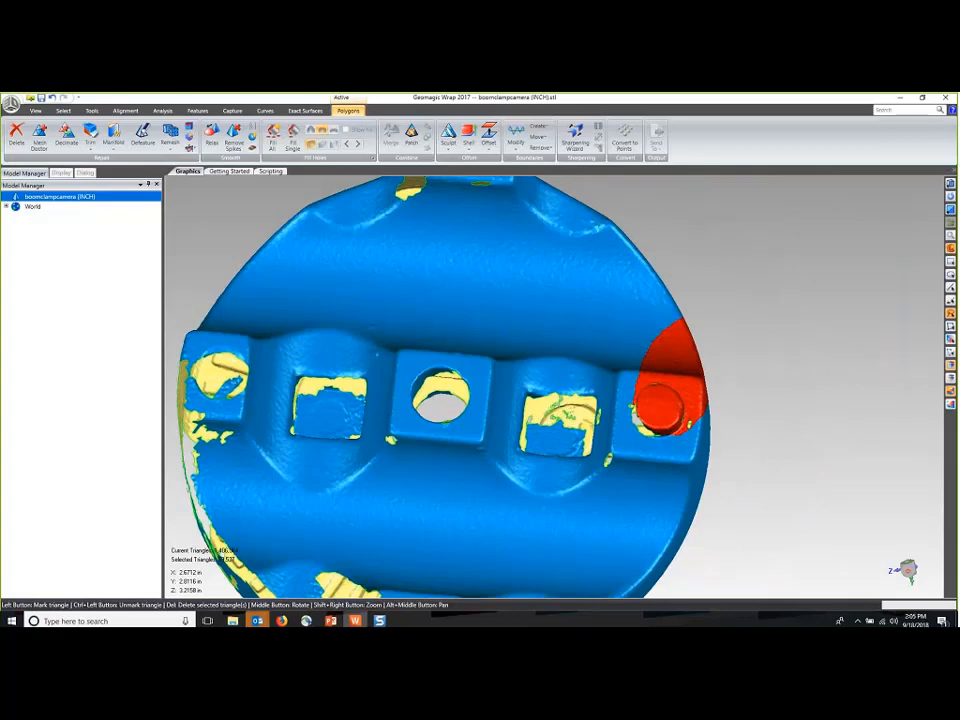
pyautogui.moveTo(746, 326); pyautogui.dragTo(620, 430, button='middle')
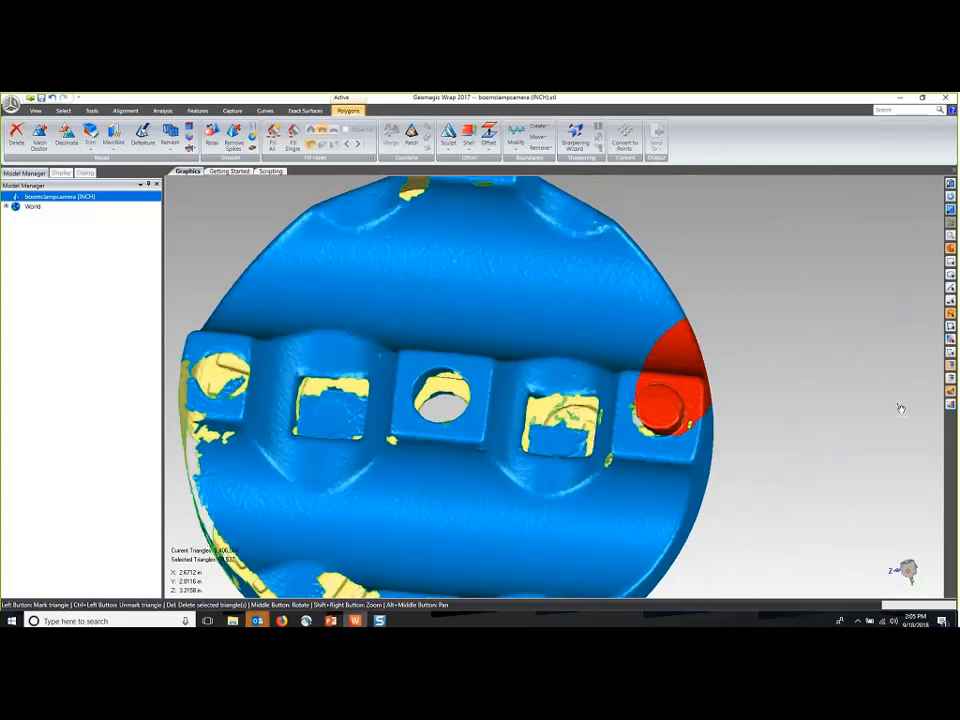
# Step: Mark two small strips of triangles along the upper edge of the square pocket next to the pin boss
pyautogui.click(951, 393)
pyautogui.moveTo(870, 411); pyautogui.dragTo(547, 423, button='middle')
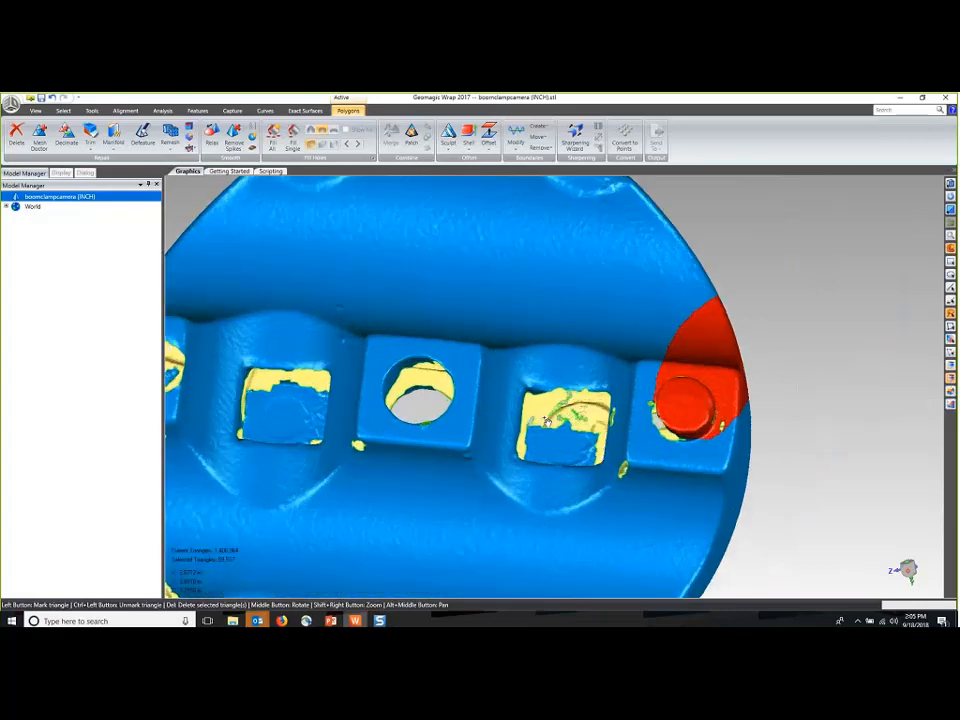
pyautogui.scroll(5, 547, 423)
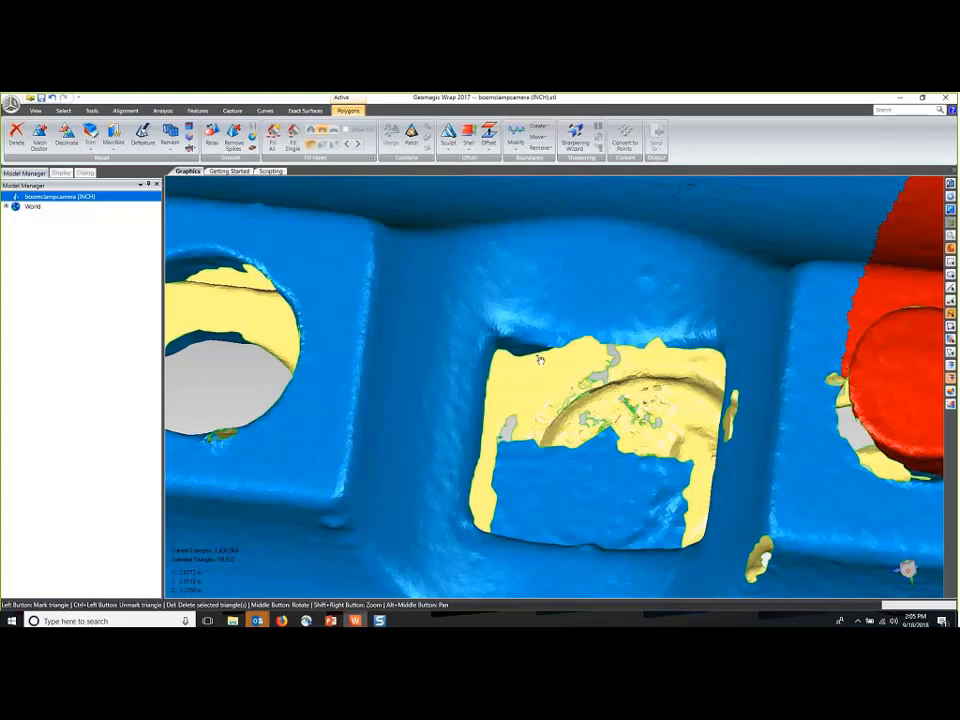
pyautogui.moveTo(518, 373)
pyautogui.mouseDown()
pyautogui.moveTo(512, 327)
pyautogui.moveTo(578, 330)
pyautogui.moveTo(596, 346)
pyautogui.mouseUp()
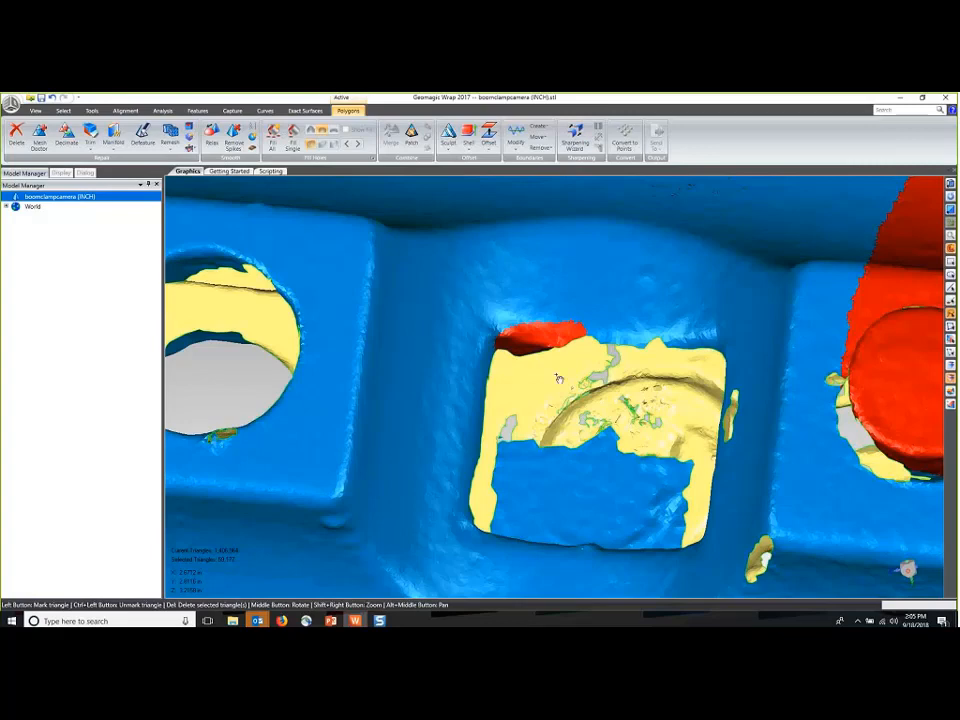
pyautogui.moveTo(580, 346)
pyautogui.mouseDown()
pyautogui.moveTo(598, 326)
pyautogui.moveTo(650, 327)
pyautogui.moveTo(662, 361)
pyautogui.mouseUp()
pyautogui.moveTo(561, 369); pyautogui.dragTo(522, 360, button='middle')
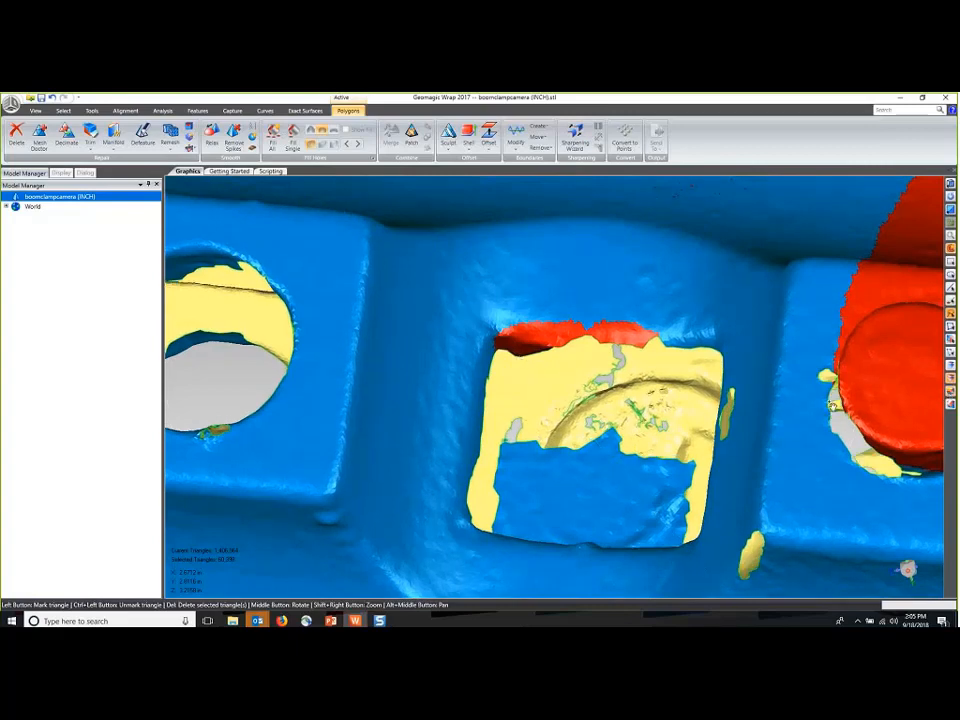
pyautogui.click(538, 372)
pyautogui.moveTo(509, 407)
pyautogui.mouseDown(button='middle')
pyautogui.moveTo(499, 472)
pyautogui.moveTo(520, 414)
pyautogui.mouseUp(button='middle')
# Step: Mark the whole flat face surrounding the hole in the central square boss
pyautogui.scroll(-5, 520, 414)
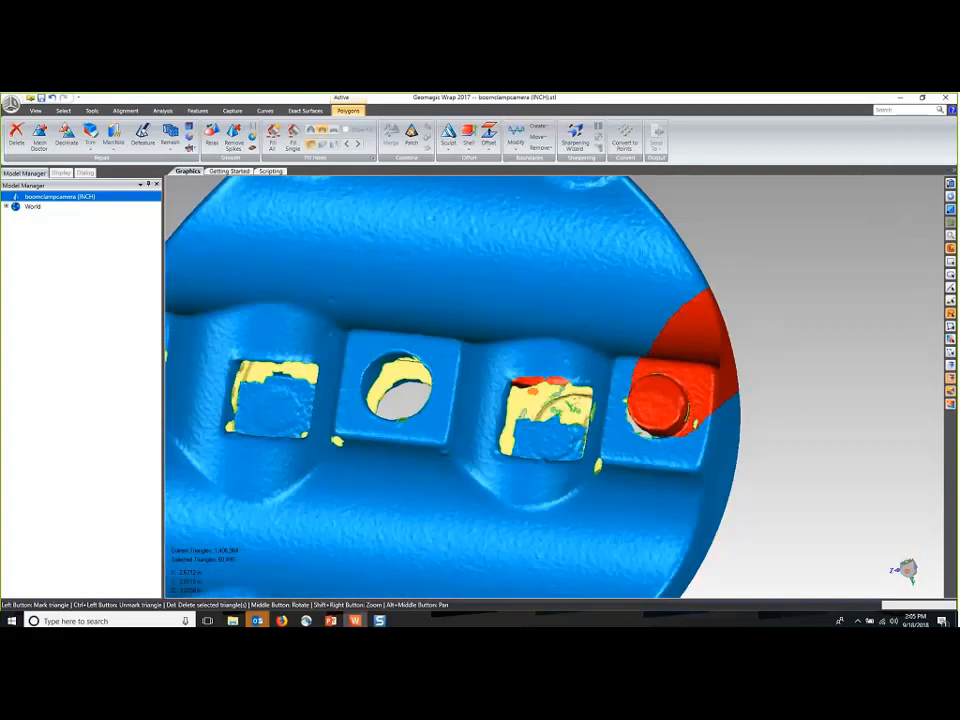
pyautogui.click(449, 380)
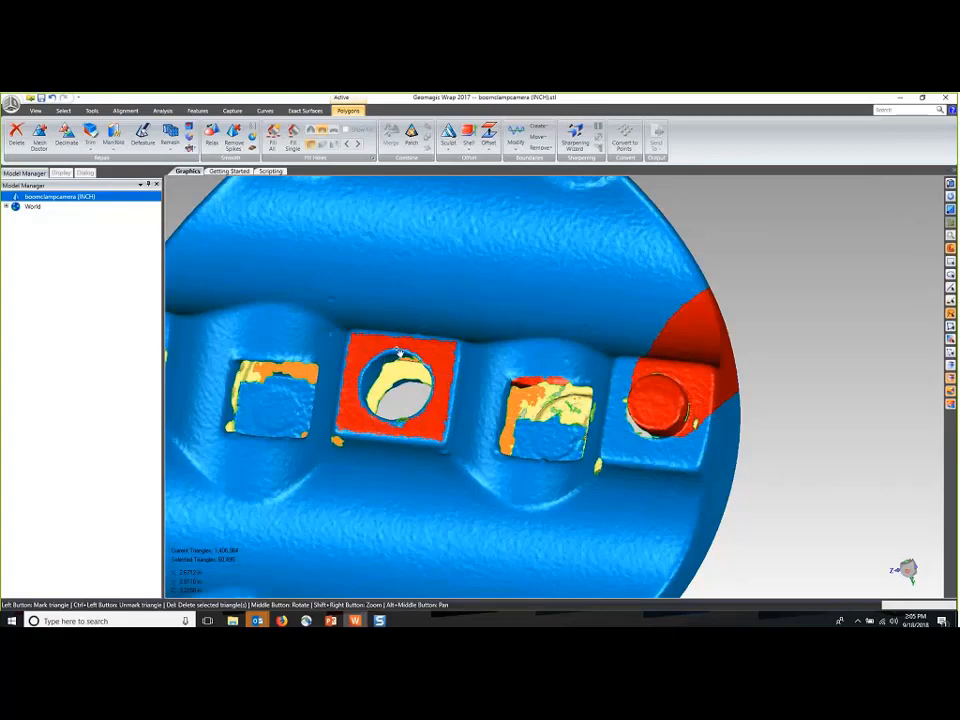
pyautogui.click(403, 359)
pyautogui.moveTo(580, 362); pyautogui.dragTo(437, 364, button='middle')
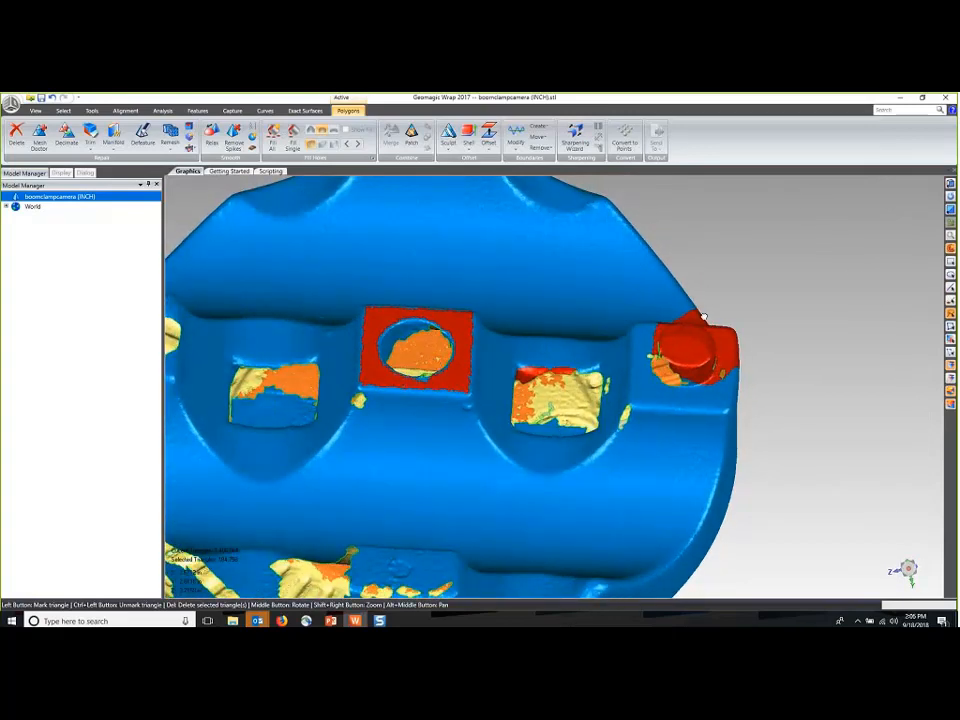
# Step: Clear all marked triangles from the mesh
pyautogui.moveTo(703, 317); pyautogui.dragTo(658, 294, button='middle')
pyautogui.rightClick(742, 256)
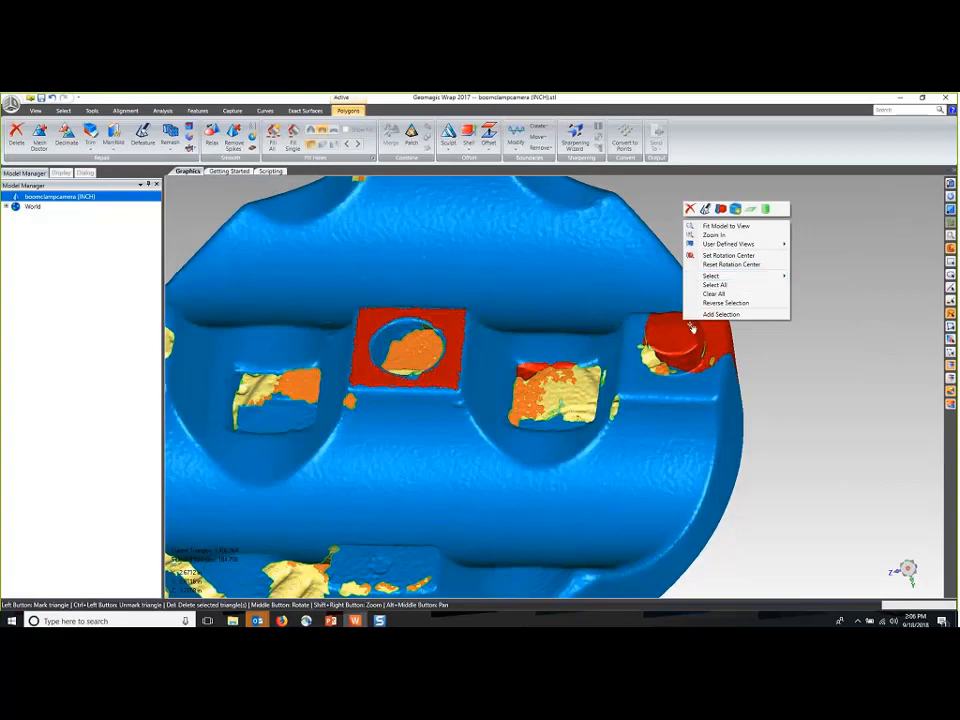
pyautogui.click(767, 328)
pyautogui.keyDown('alt'); pyautogui.moveTo(497, 317); pyautogui.dragTo(617, 403, button='middle'); pyautogui.keyUp('alt')
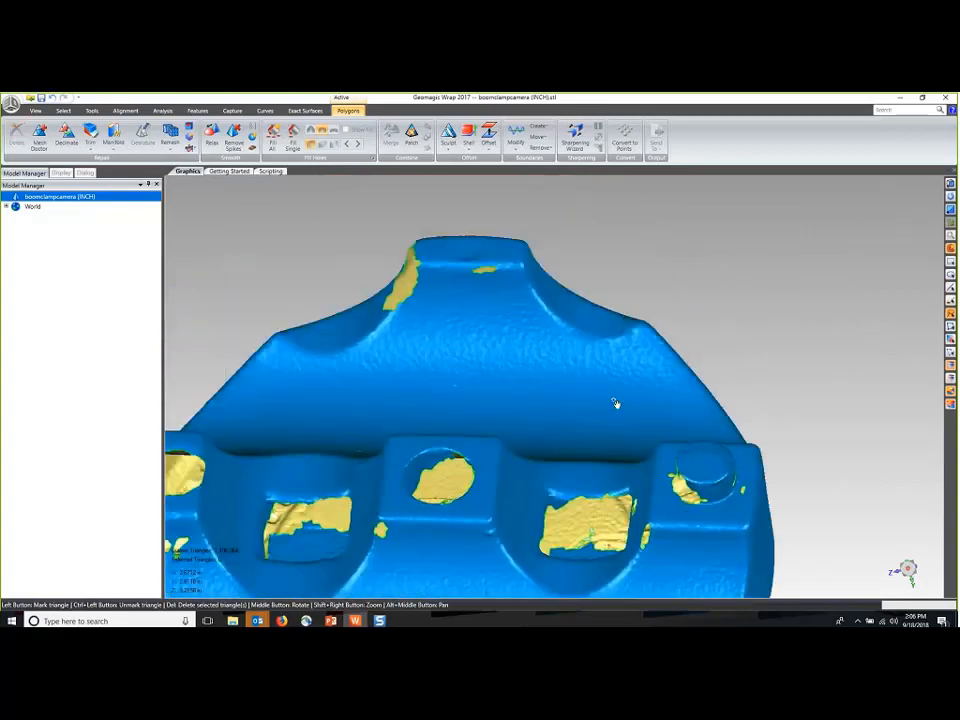
pyautogui.rightClick(696, 268)
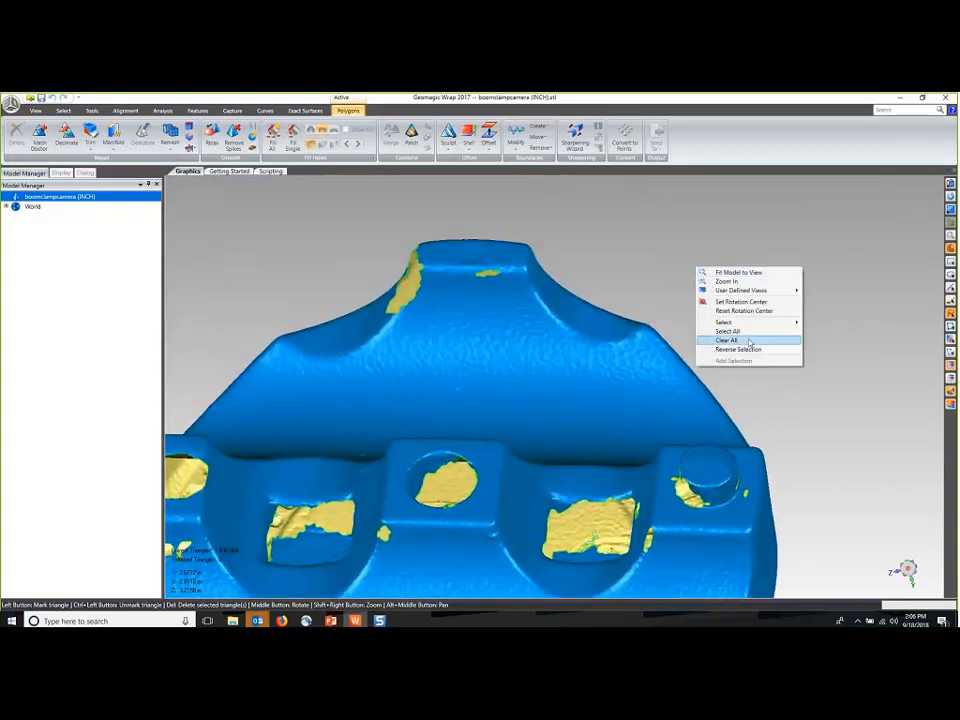
pyautogui.click(606, 259)
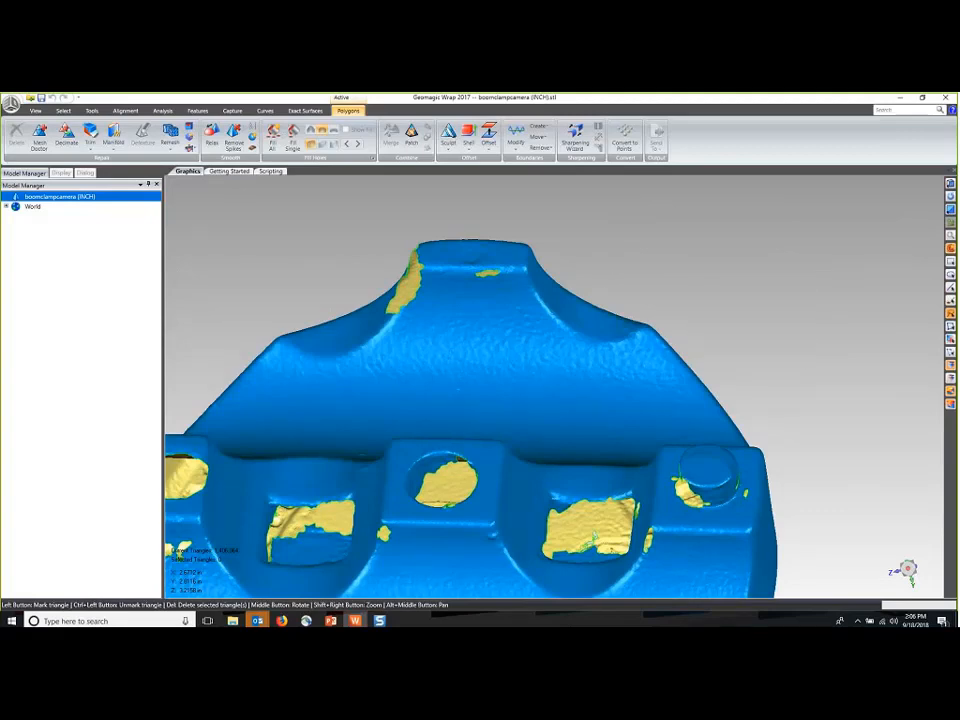
# Step: Try marking the upper lug and curved surface above the bosses, and clear that selection
pyautogui.moveTo(240, 353)
pyautogui.mouseDown()
pyautogui.moveTo(311, 279)
pyautogui.moveTo(649, 249)
pyautogui.moveTo(722, 356)
pyautogui.moveTo(718, 368)
pyautogui.mouseUp()
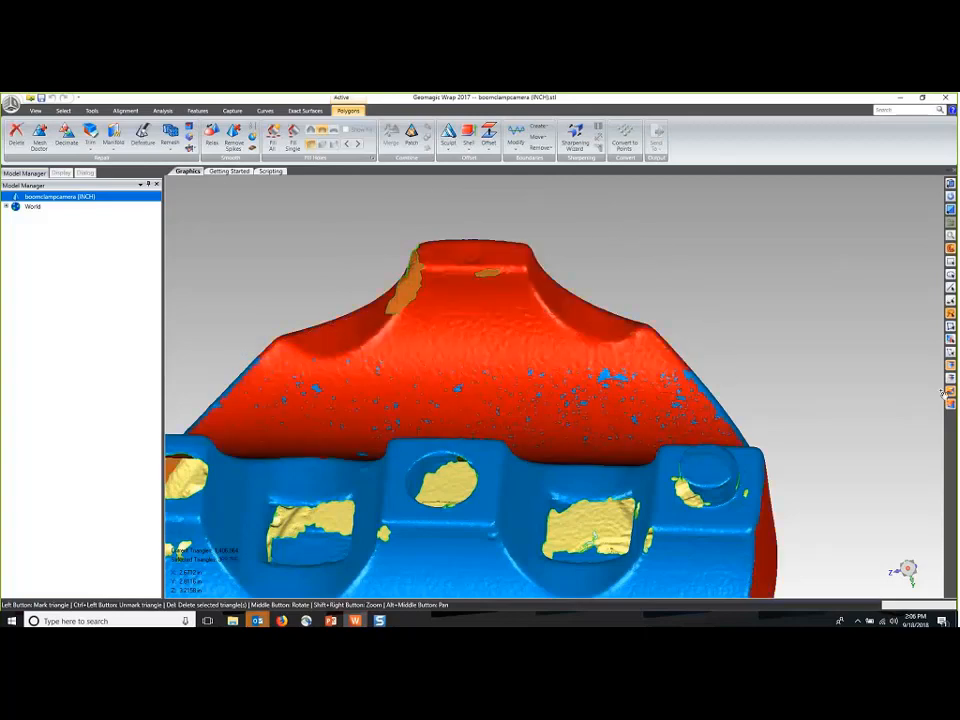
pyautogui.rightClick(712, 320)
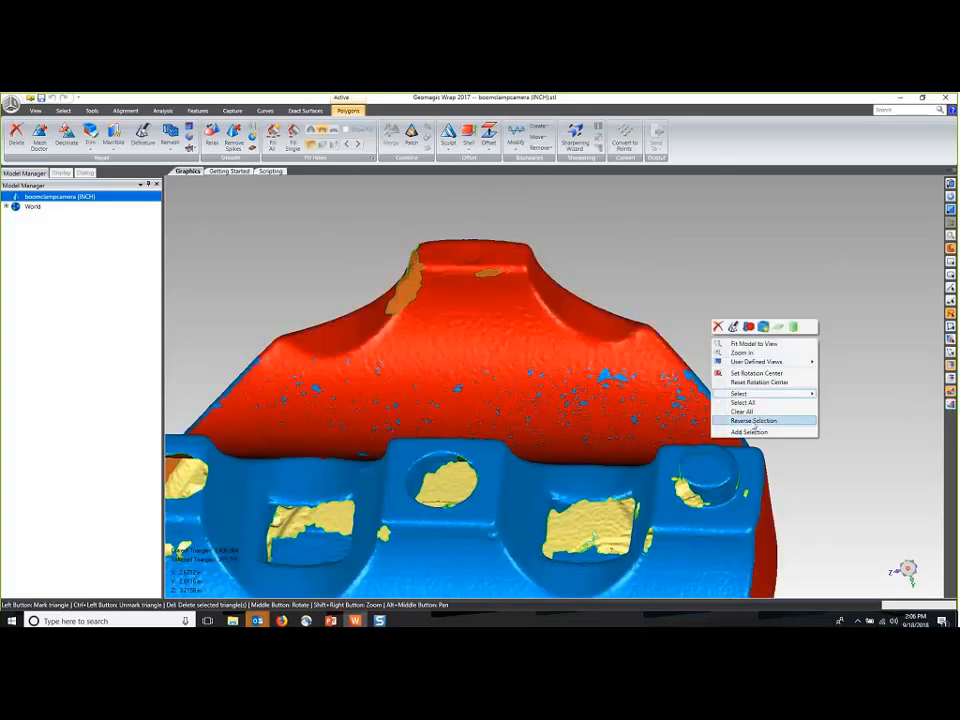
pyautogui.click(741, 411)
# Step: Mark all triangles above a line across the middle of the upper curved surface, including the lug, and store them as a saved selection
pyautogui.moveTo(240, 350)
pyautogui.mouseDown()
pyautogui.moveTo(283, 287)
pyautogui.moveTo(671, 302)
pyautogui.moveTo(720, 364)
pyautogui.moveTo(523, 343)
pyautogui.mouseUp()
pyautogui.moveTo(429, 351)
pyautogui.mouseDown(button='middle')
pyautogui.moveTo(471, 371)
pyautogui.moveTo(294, 403)
pyautogui.moveTo(150, 403)
pyautogui.moveTo(437, 401)
pyautogui.moveTo(717, 305)
pyautogui.mouseUp(button='middle')
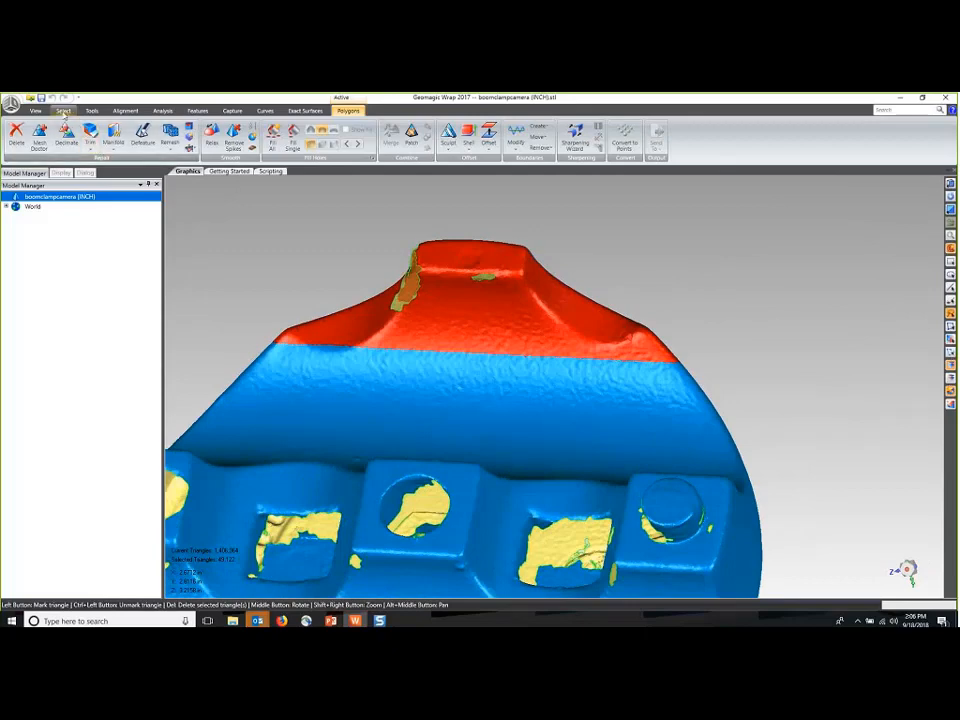
pyautogui.click(70, 113)
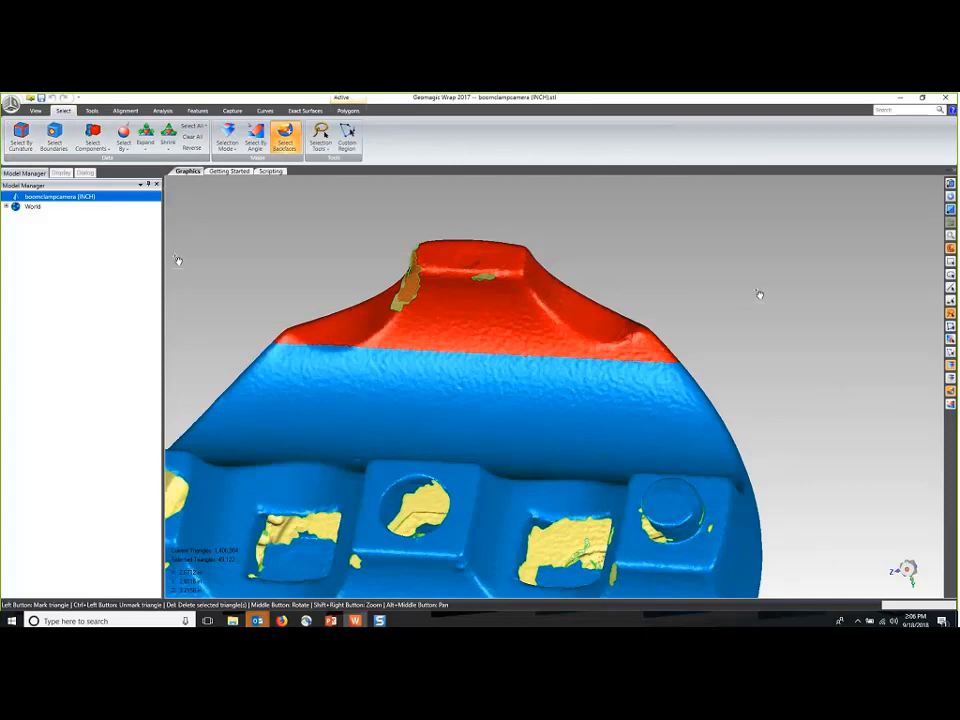
pyautogui.rightClick(757, 266)
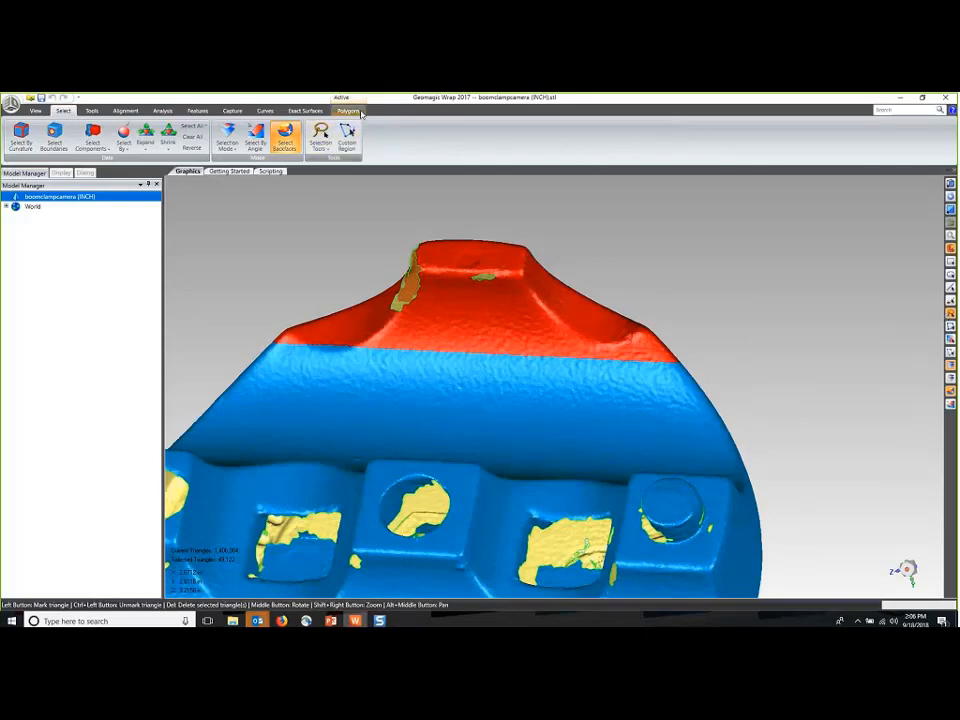
pyautogui.click(348, 110)
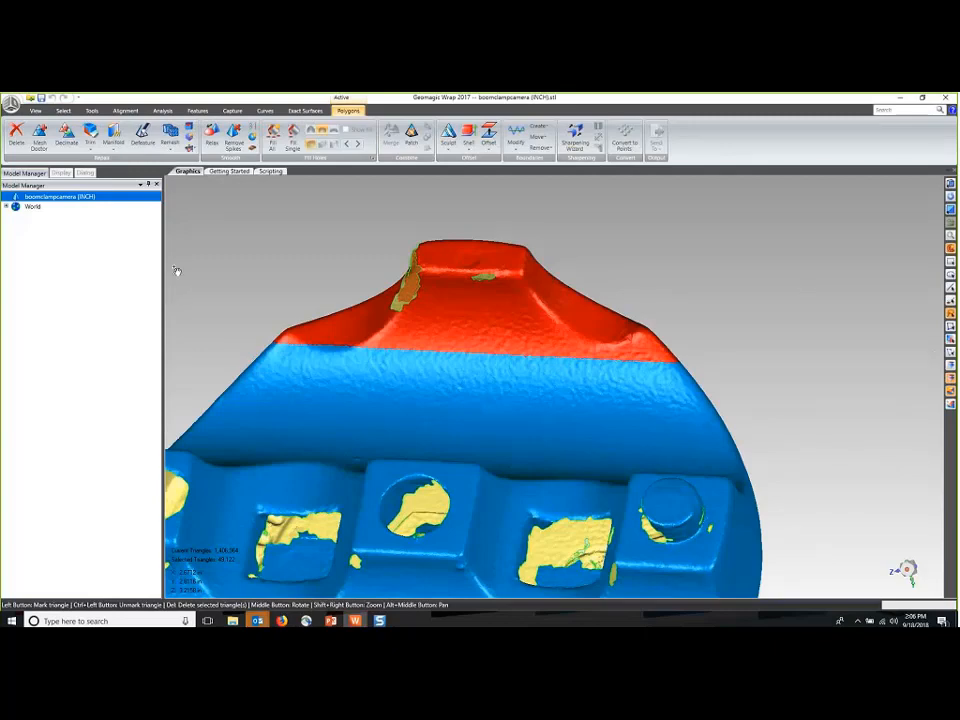
pyautogui.moveTo(242, 367)
pyautogui.mouseDown()
pyautogui.moveTo(294, 300)
pyautogui.moveTo(525, 214)
pyautogui.moveTo(764, 392)
pyautogui.mouseUp()
pyautogui.rightClick(663, 272)
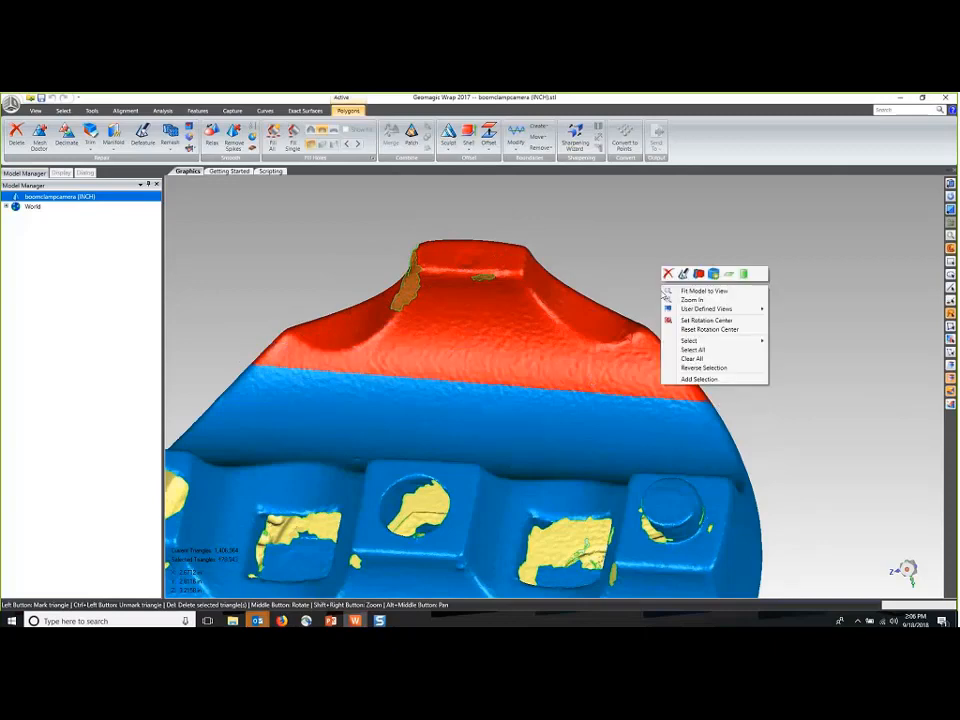
pyautogui.click(700, 380)
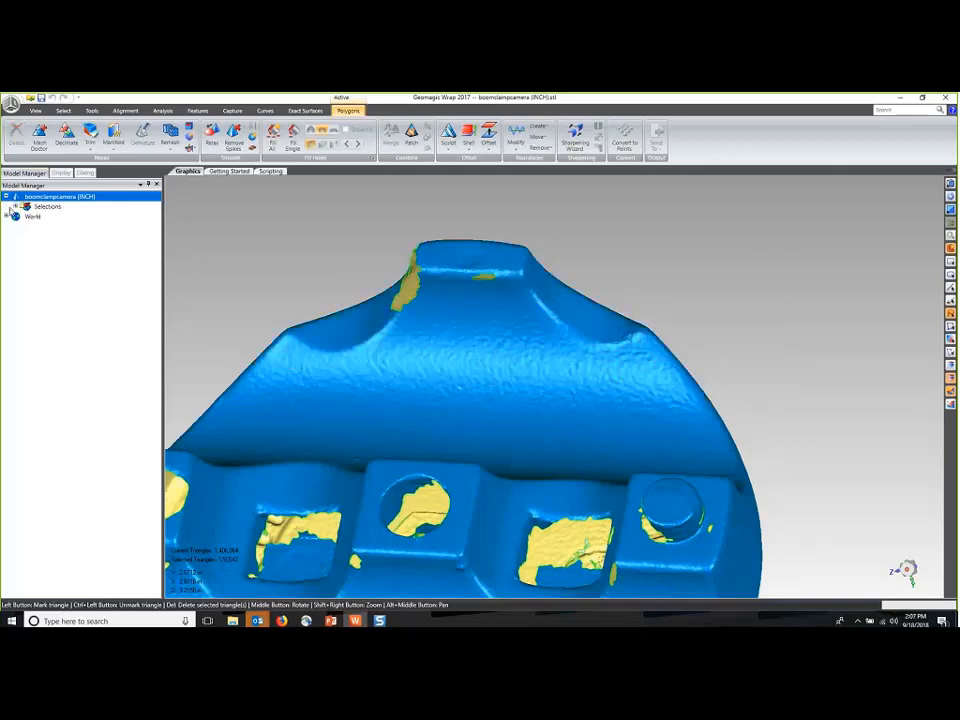
# Step: Reselect the marked region from the mesh's saved Selection 1
pyautogui.click(15, 206)
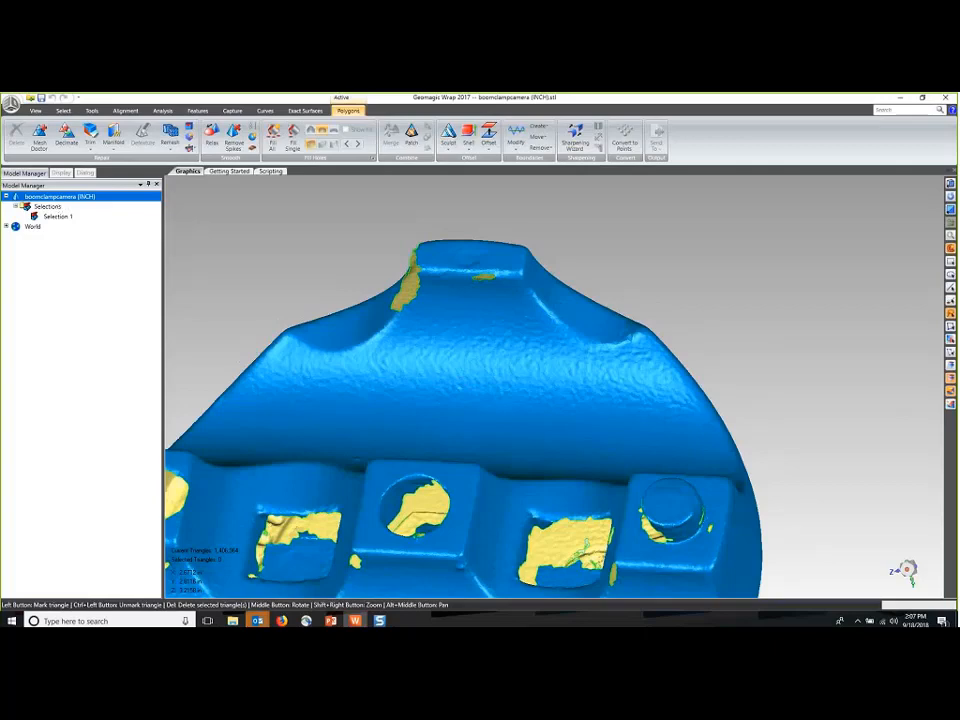
pyautogui.click(57, 216)
pyautogui.rightClick(60, 217)
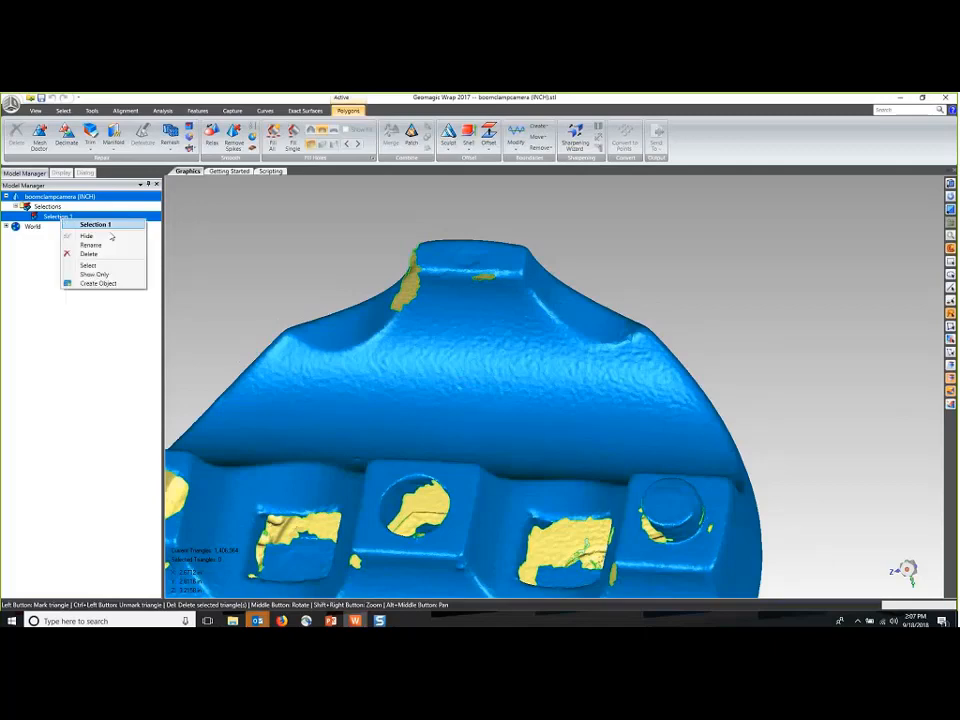
pyautogui.click(88, 265)
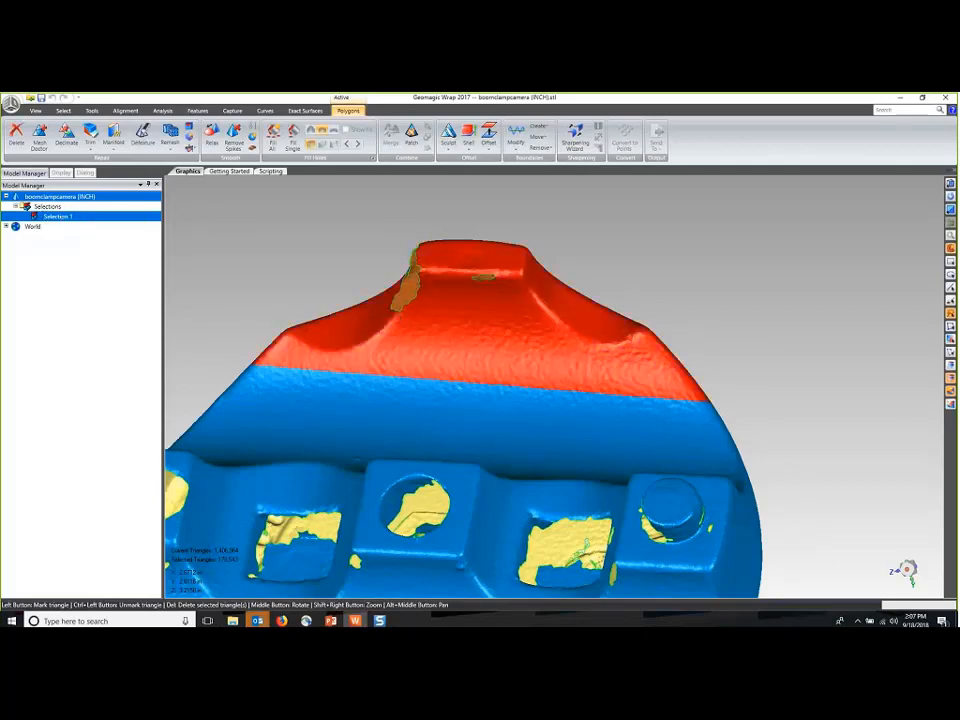
# Step: Show only the triangles stored in Selection 1 and inspect the isolated region from its back side
pyautogui.moveTo(660, 472); pyautogui.dragTo(709, 332, button='middle')
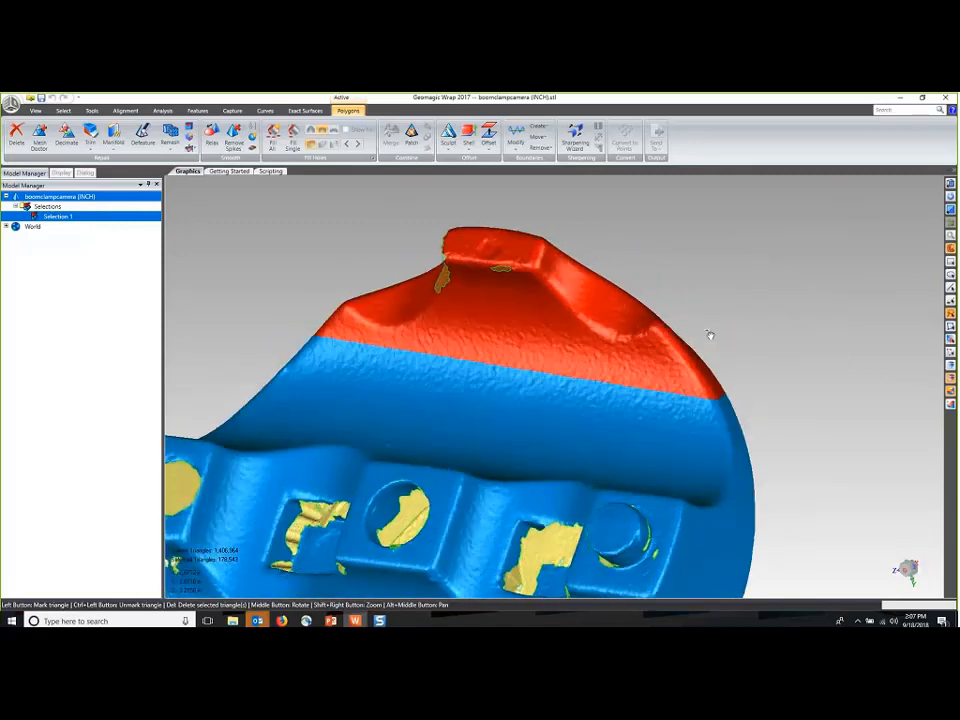
pyautogui.rightClick(73, 220)
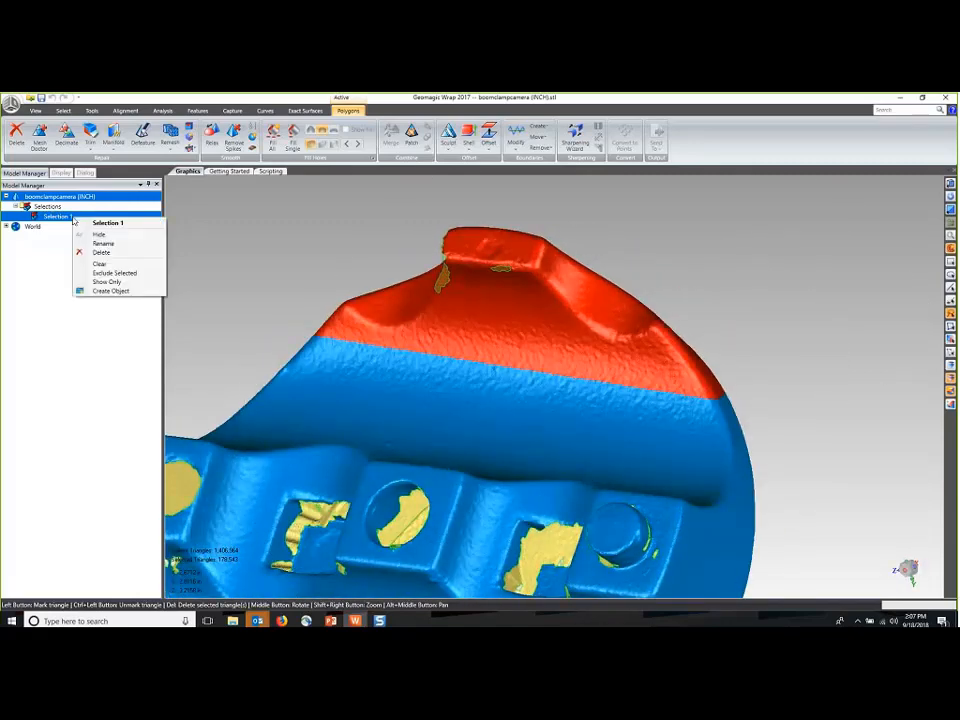
pyautogui.click(107, 282)
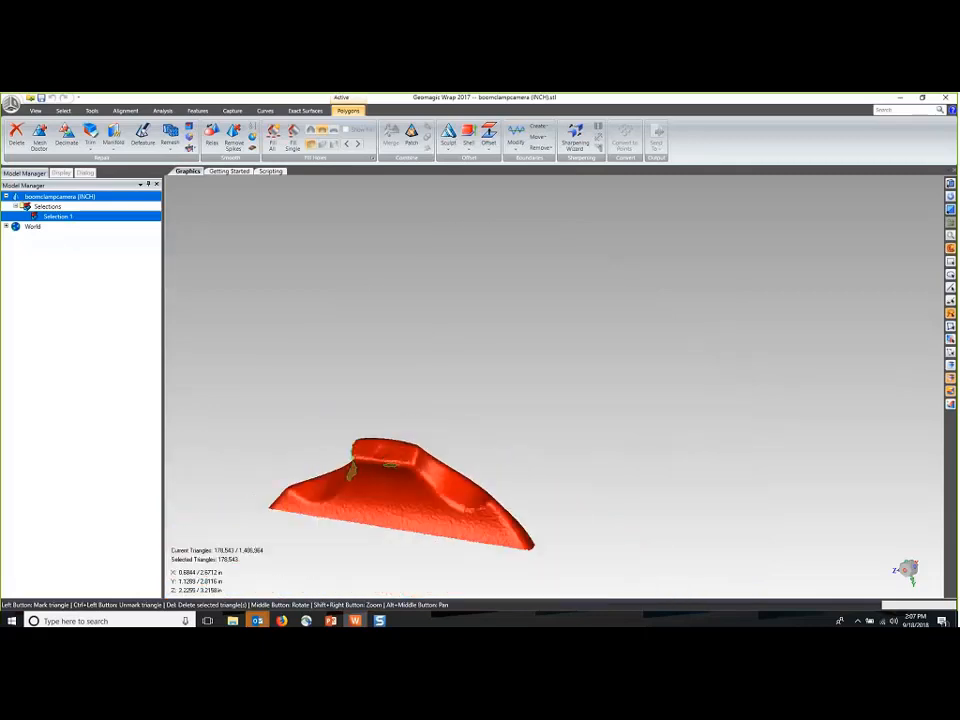
pyautogui.moveTo(415, 480); pyautogui.dragTo(606, 418, button='middle')
pyautogui.scroll(5, 429, 470)
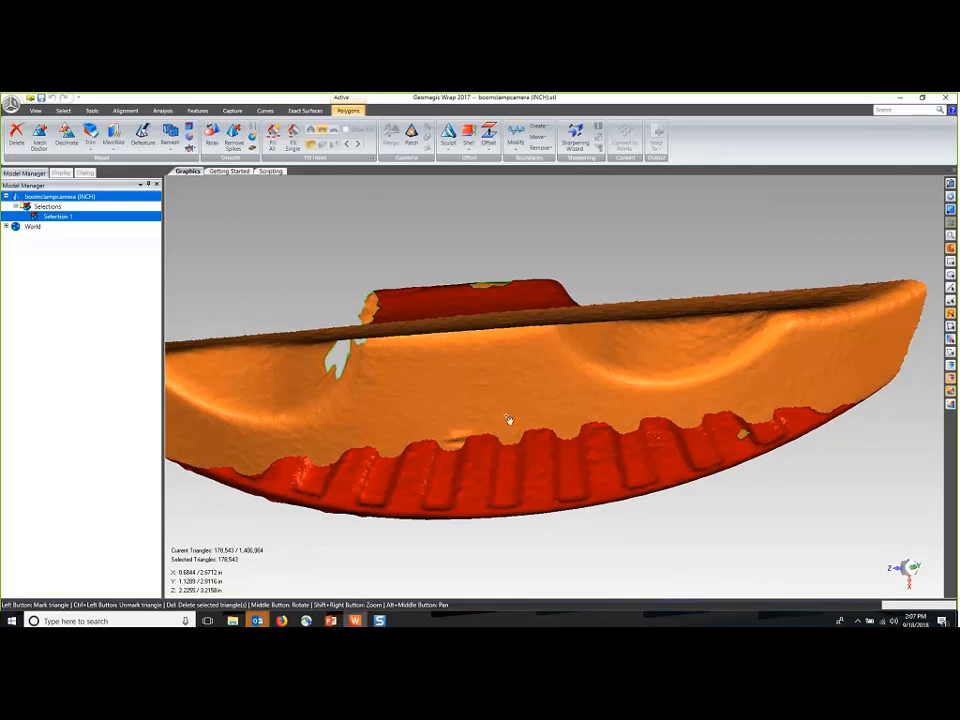
pyautogui.moveTo(439, 399); pyautogui.dragTo(542, 401, button='middle')
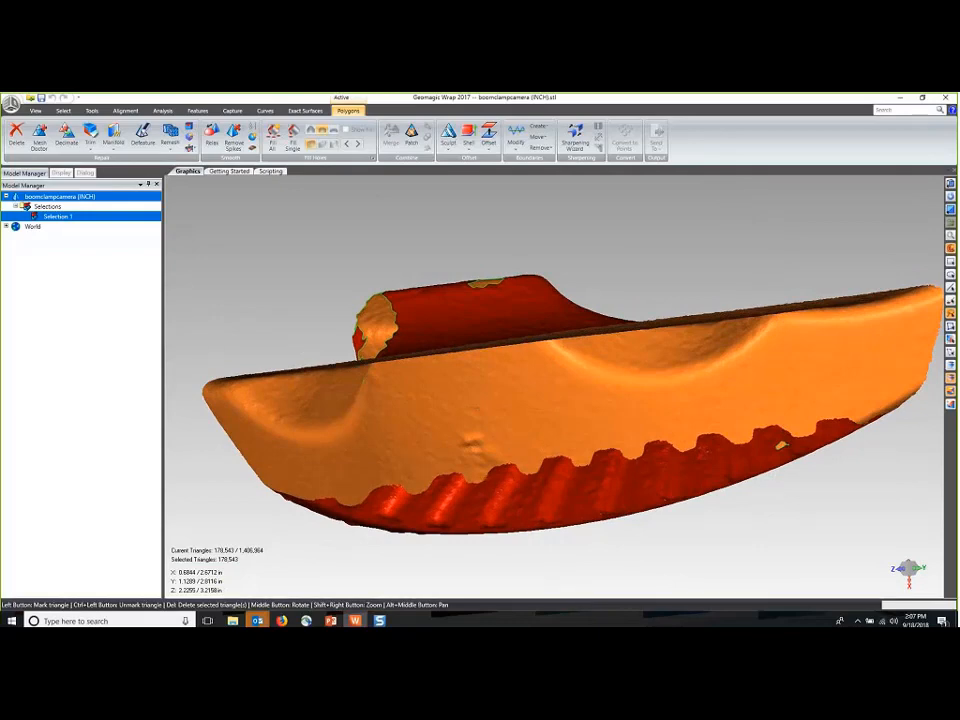
# Step: Show the unselected triangles of the mesh again alongside Selection 1
pyautogui.rightClick(45, 215)
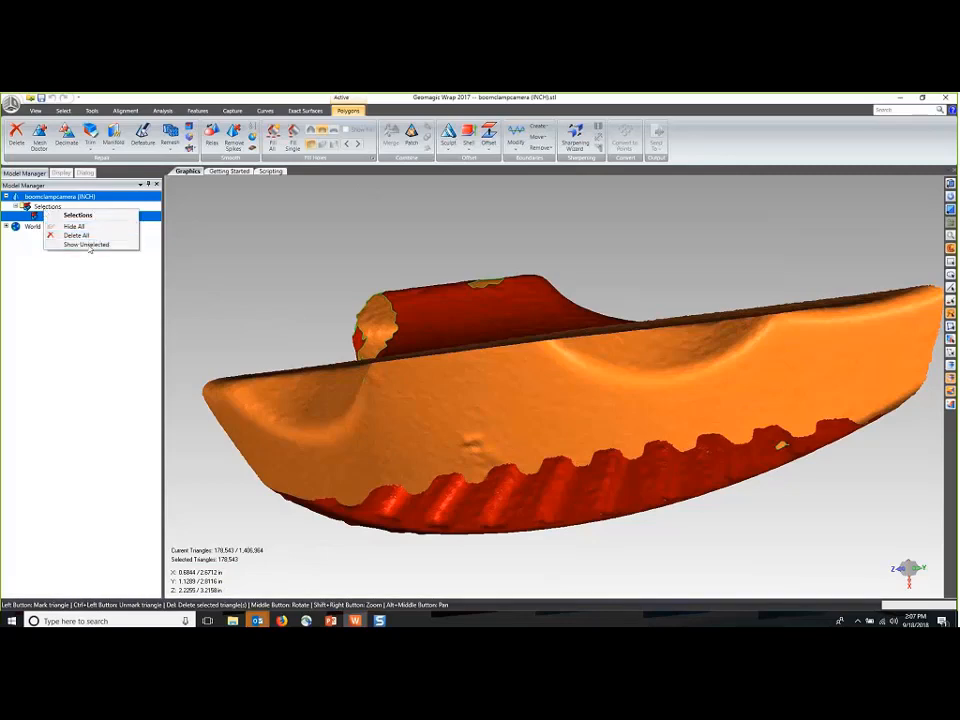
pyautogui.moveTo(513, 401); pyautogui.dragTo(560, 470, button='middle')
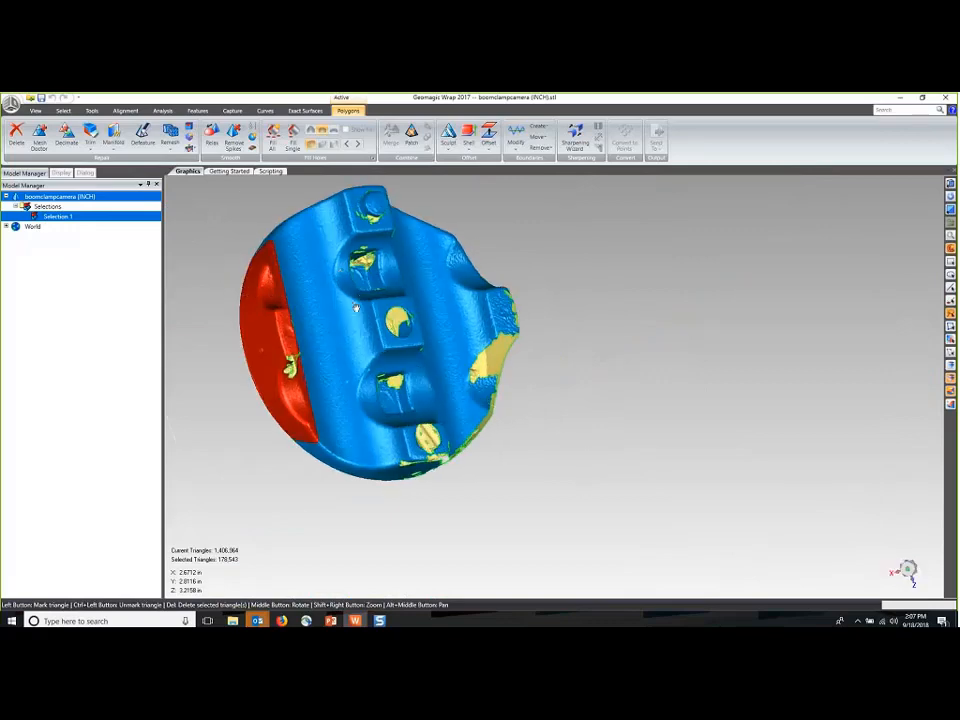
pyautogui.moveTo(430, 364); pyautogui.dragTo(420, 311, button='middle')
# Step: Create a new object from the selected triangles with Cut and Paste, keeping the proposed object name
pyautogui.rightClick(417, 298)
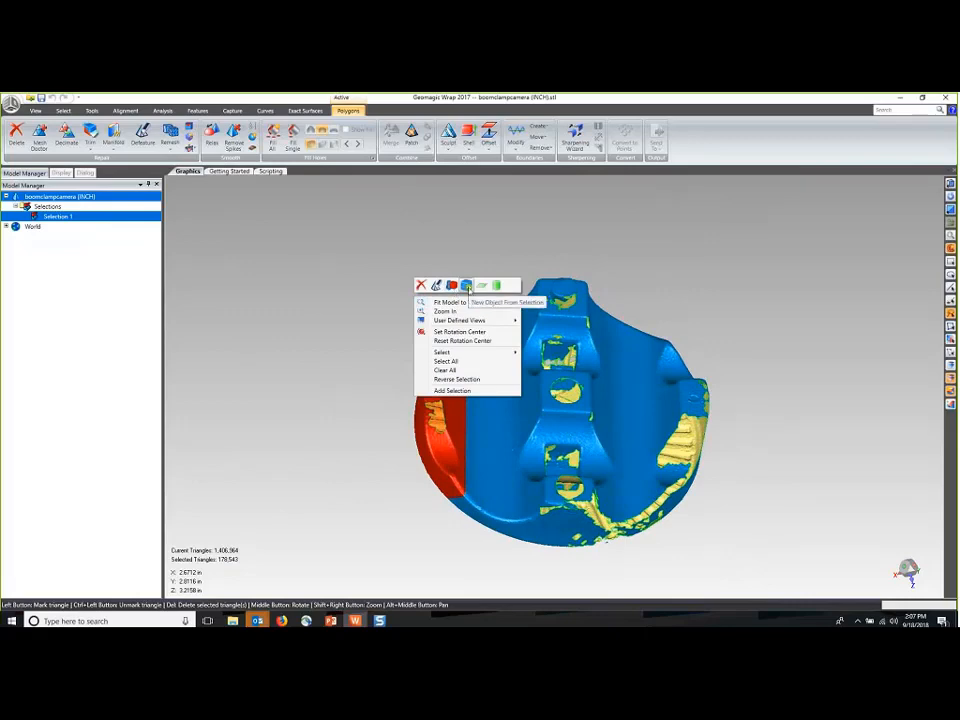
pyautogui.click(467, 287)
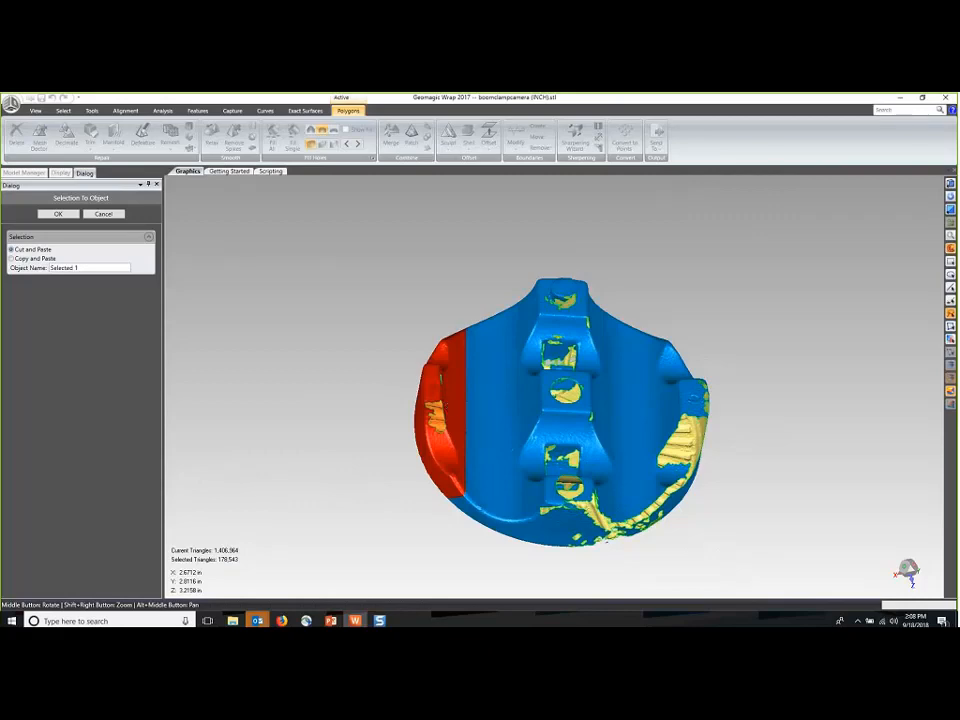
pyautogui.doubleClick(89, 267)
pyautogui.moveTo(624, 467); pyautogui.dragTo(607, 434, button='middle')
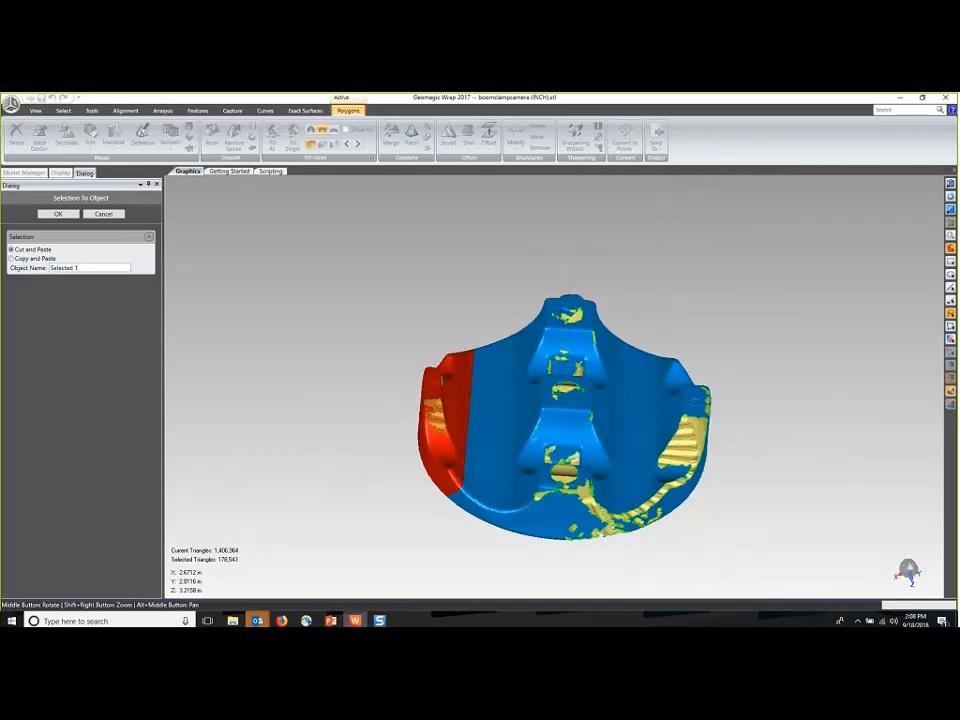
pyautogui.click(57, 214)
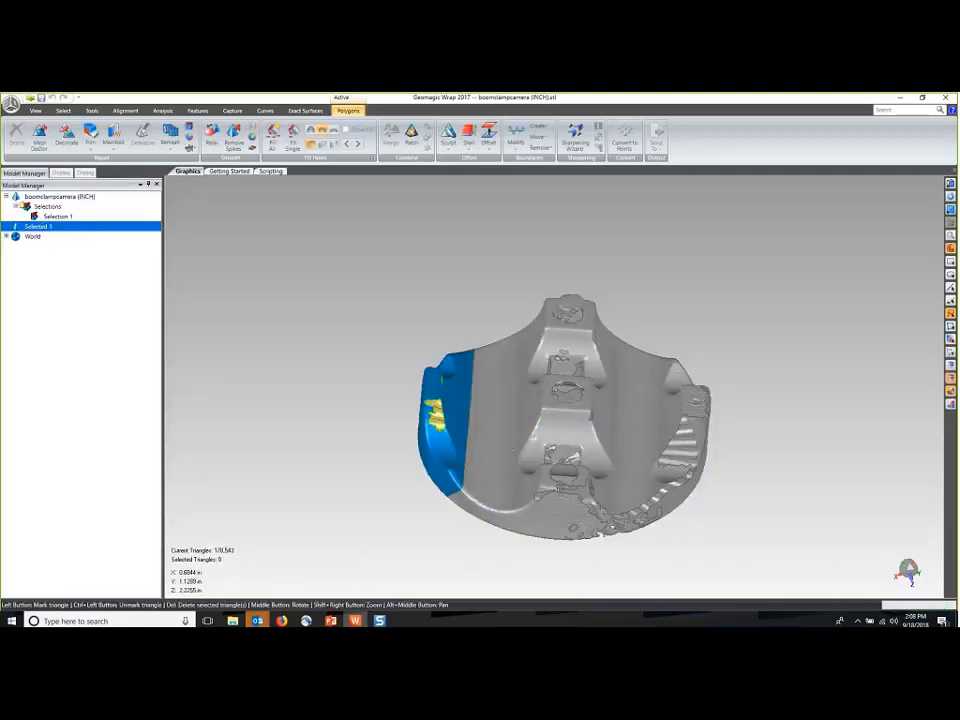
# Step: Combine the boomclampcamera mesh and the Selected 1 object into a single polygon object with Stitch enabled
pyautogui.scroll(5, 447, 477)
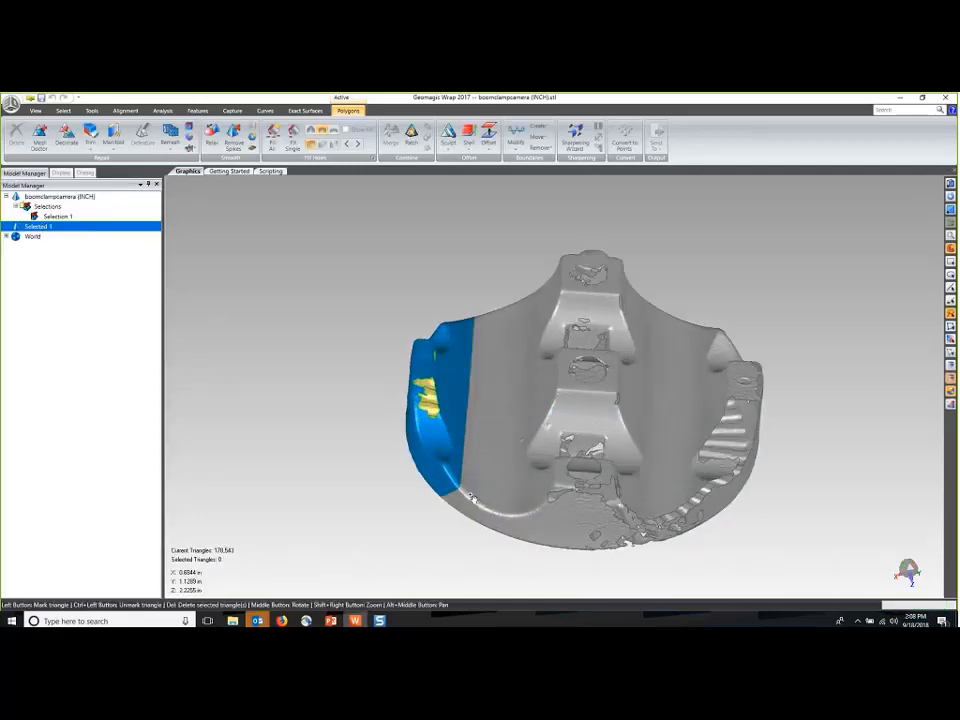
pyautogui.moveTo(447, 477); pyautogui.dragTo(456, 392, button='middle')
pyautogui.scroll(-5, 456, 392)
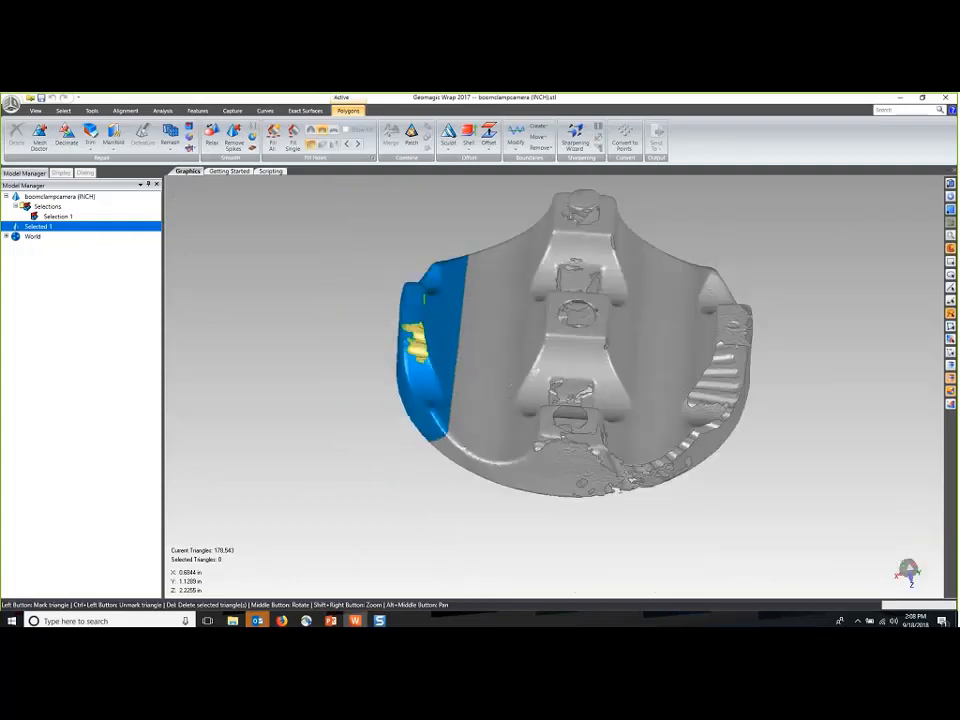
pyautogui.keyDown('ctrl'); pyautogui.click(115, 197); pyautogui.keyUp('ctrl')
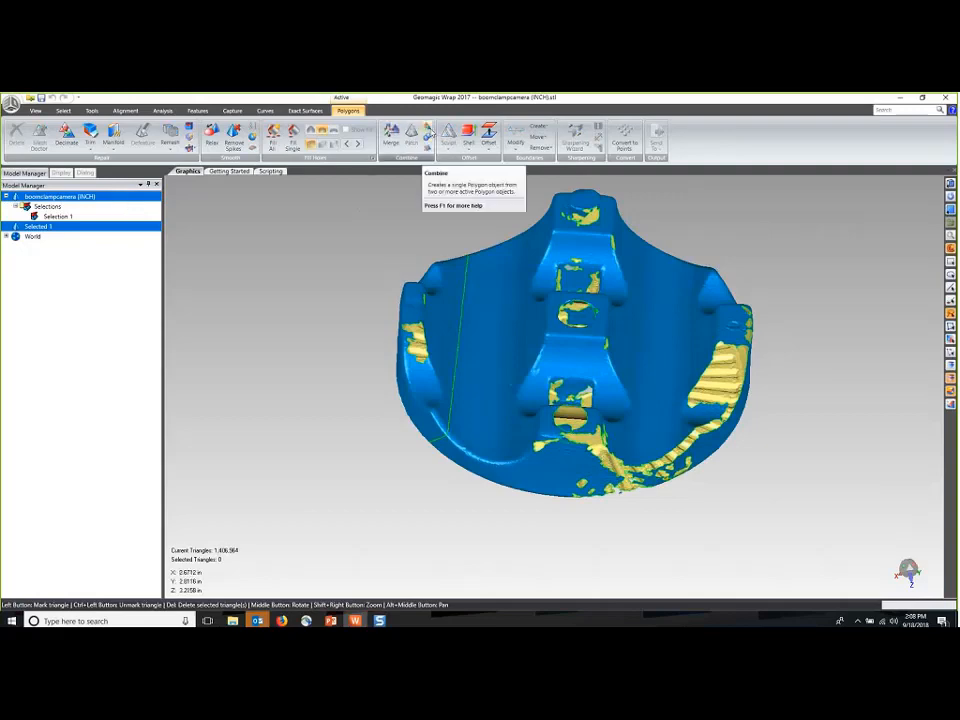
pyautogui.click(427, 133)
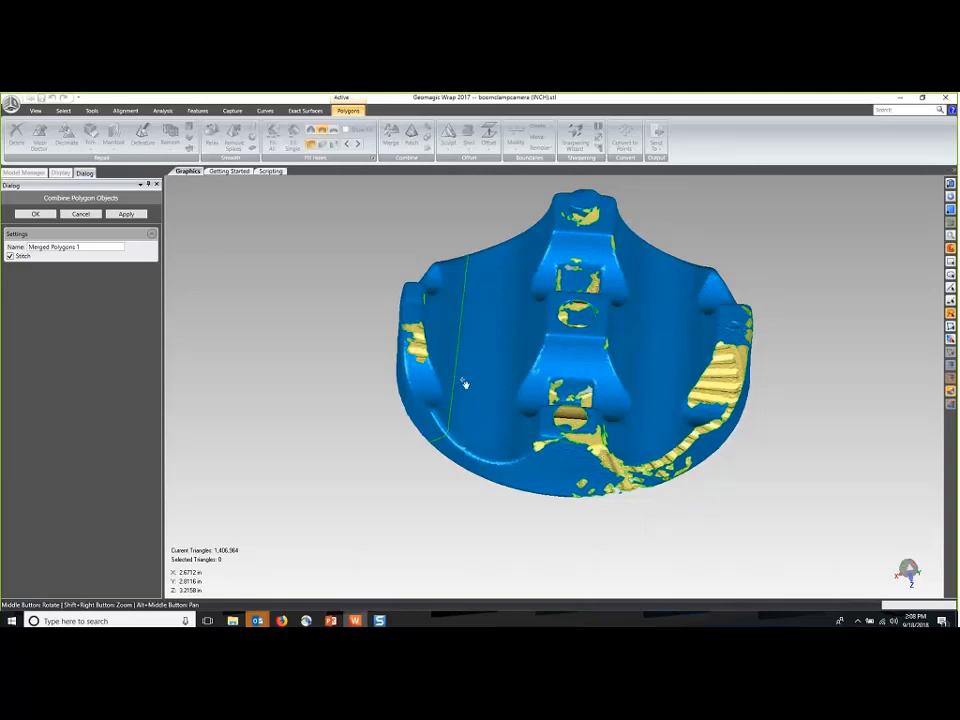
pyautogui.click(126, 215)
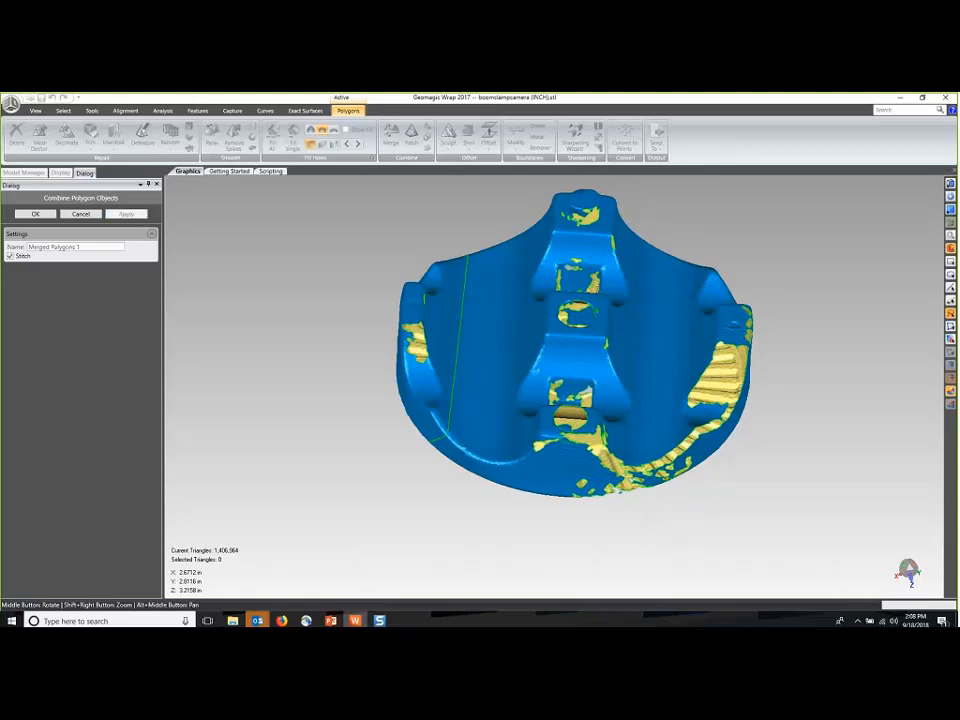
pyautogui.press('Return')
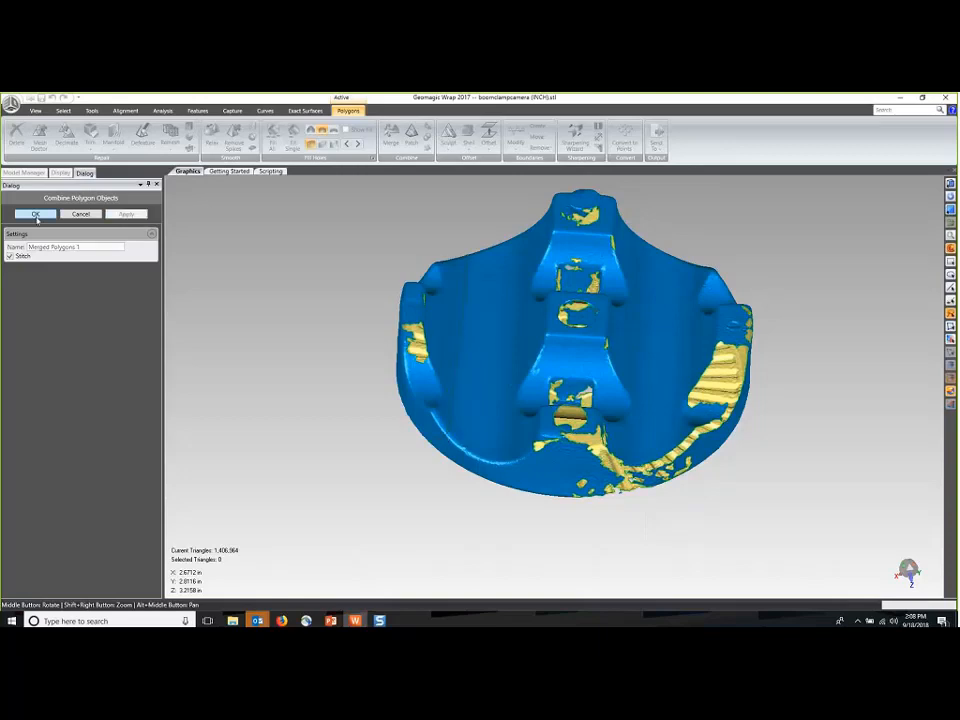
pyautogui.moveTo(440, 456); pyautogui.dragTo(465, 330, button='middle')
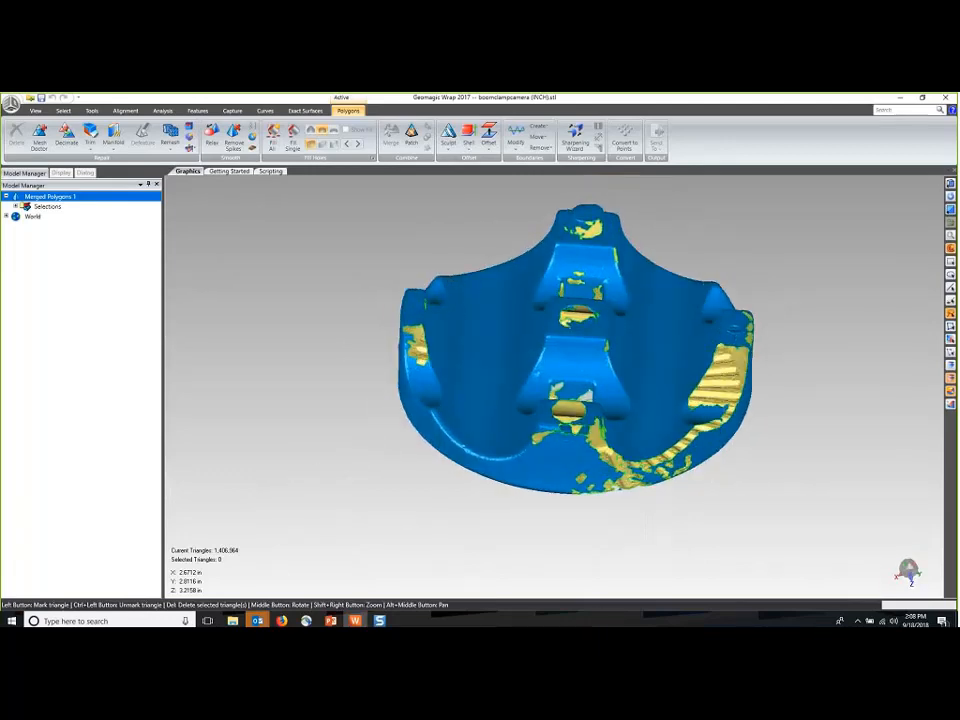
# Step: Delete all saved selections belonging to the merged mesh
pyautogui.moveTo(452, 322); pyautogui.dragTo(469, 294, button='middle')
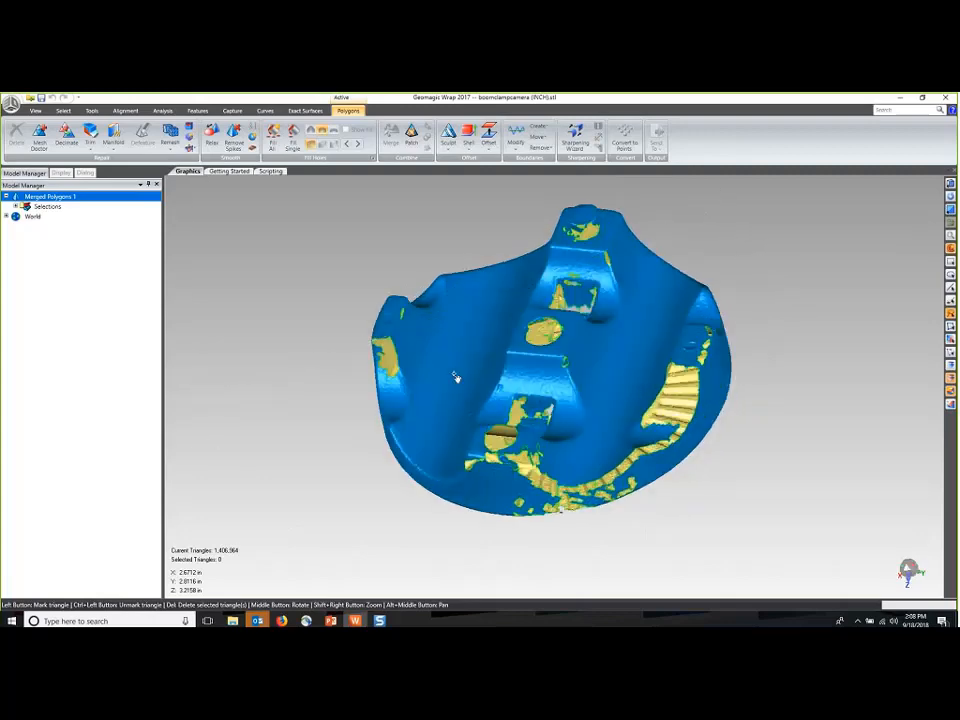
pyautogui.moveTo(370, 383); pyautogui.dragTo(559, 424, button='middle')
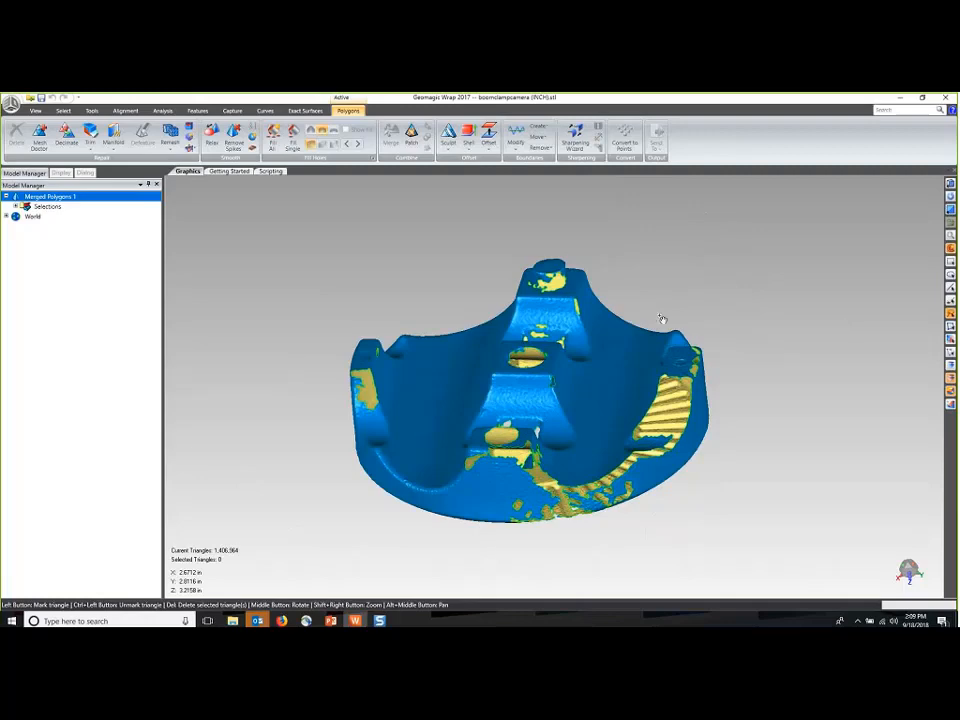
pyautogui.rightClick(46, 206)
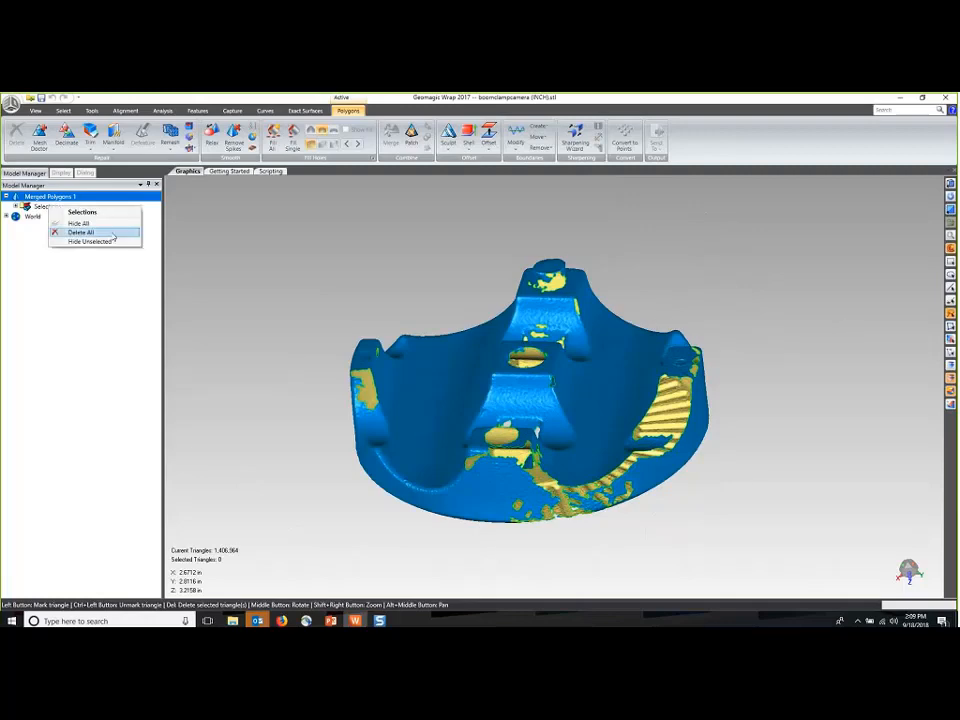
pyautogui.click(81, 232)
pyautogui.click(456, 368)
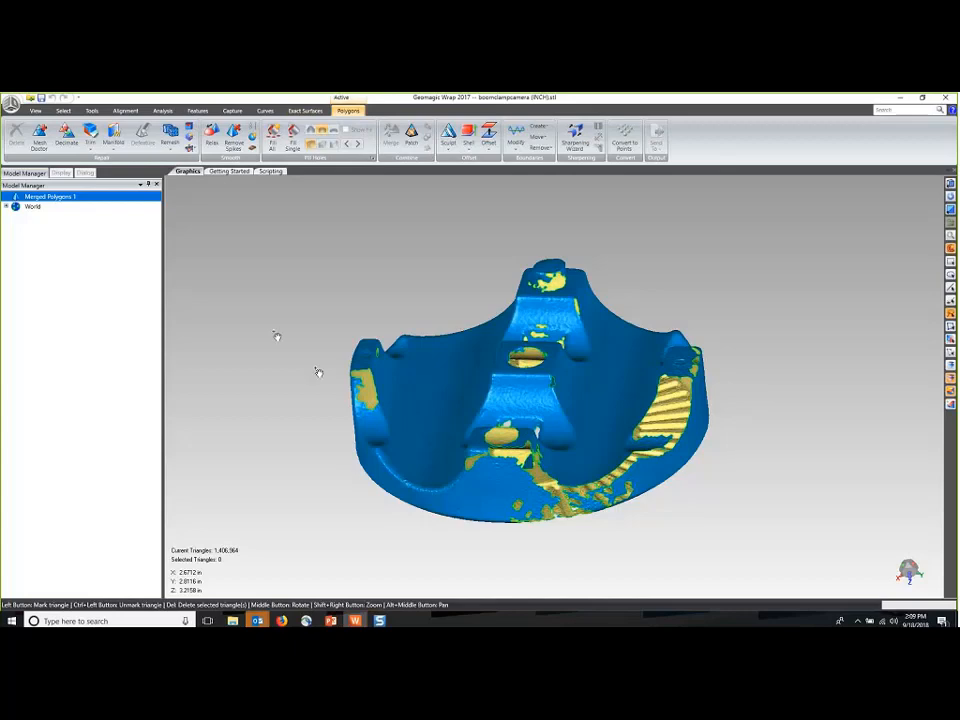
# Step: Using Fill Single in Bridge mode, bridge the large front hole from its outer edge below the end boss to the tip of the nearby mesh strip
pyautogui.moveTo(720, 330); pyautogui.dragTo(761, 276, button='middle')
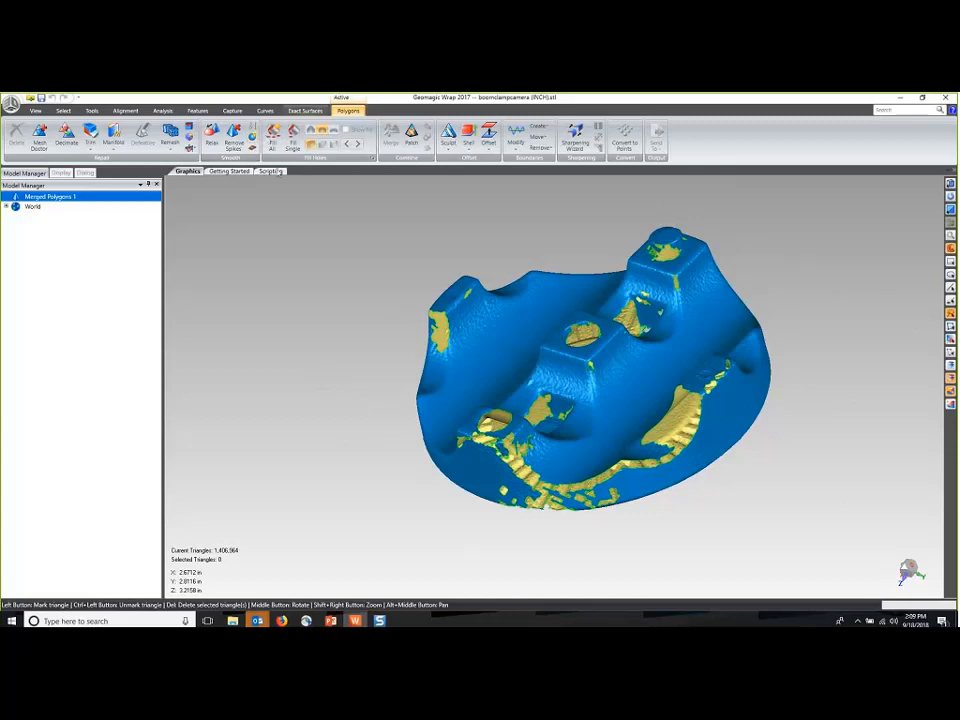
pyautogui.click(293, 138)
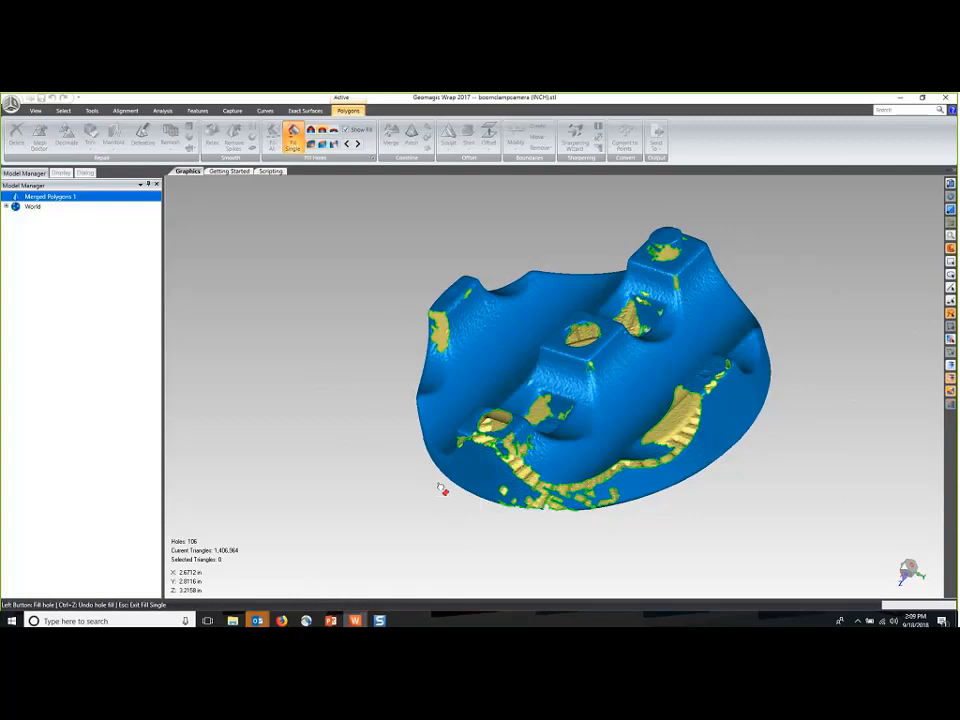
pyautogui.moveTo(402, 464); pyautogui.dragTo(371, 339, button='middle')
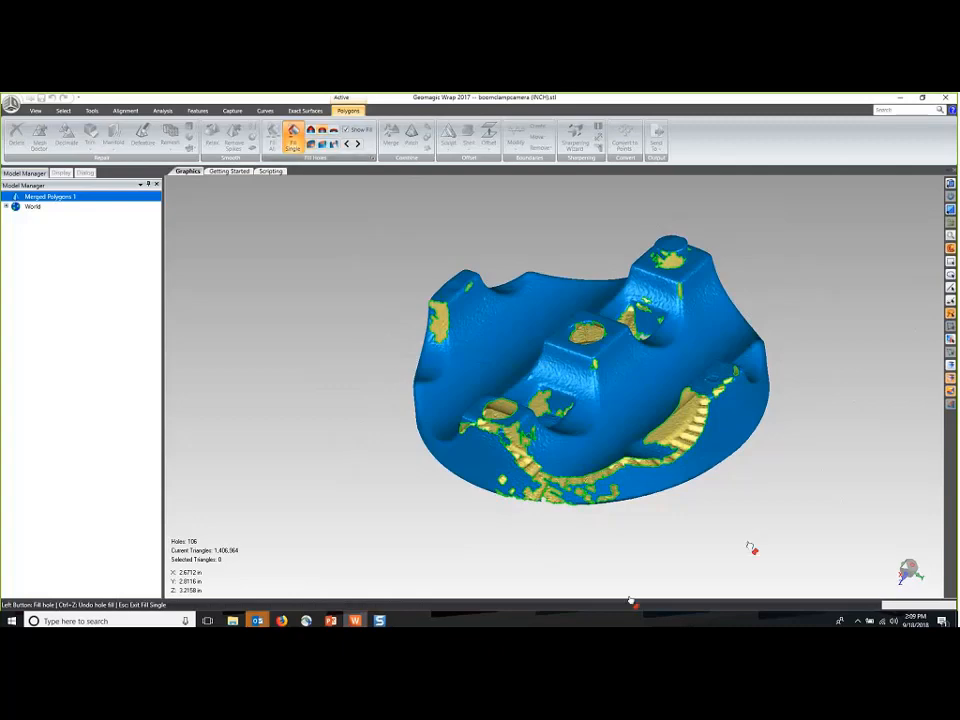
pyautogui.scroll(5, 688, 491)
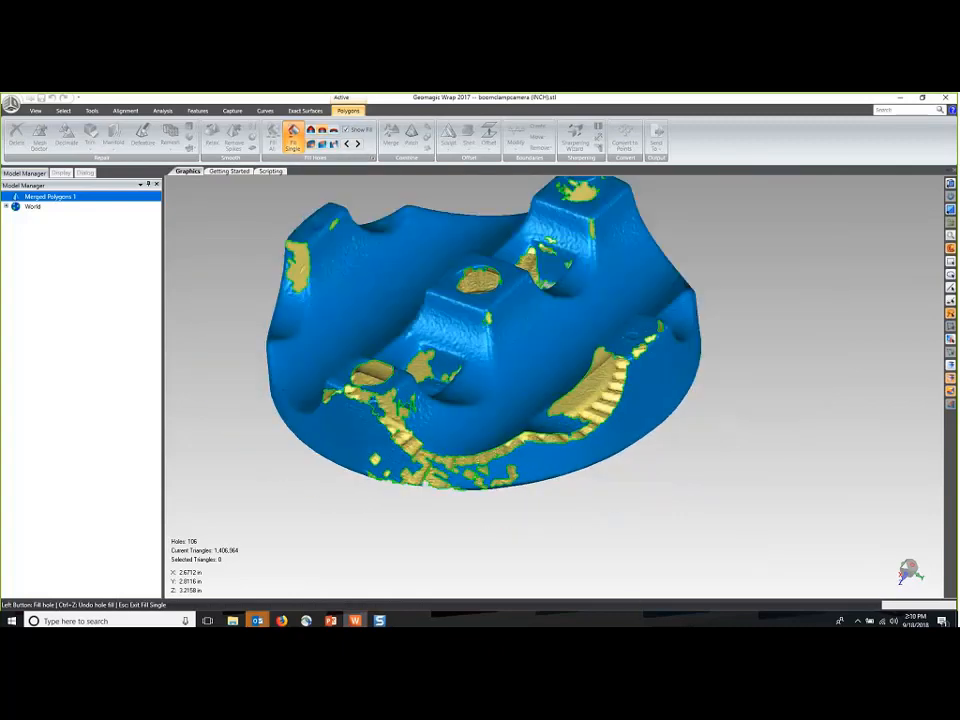
pyautogui.click(334, 143)
pyautogui.scroll(8, 389, 471)
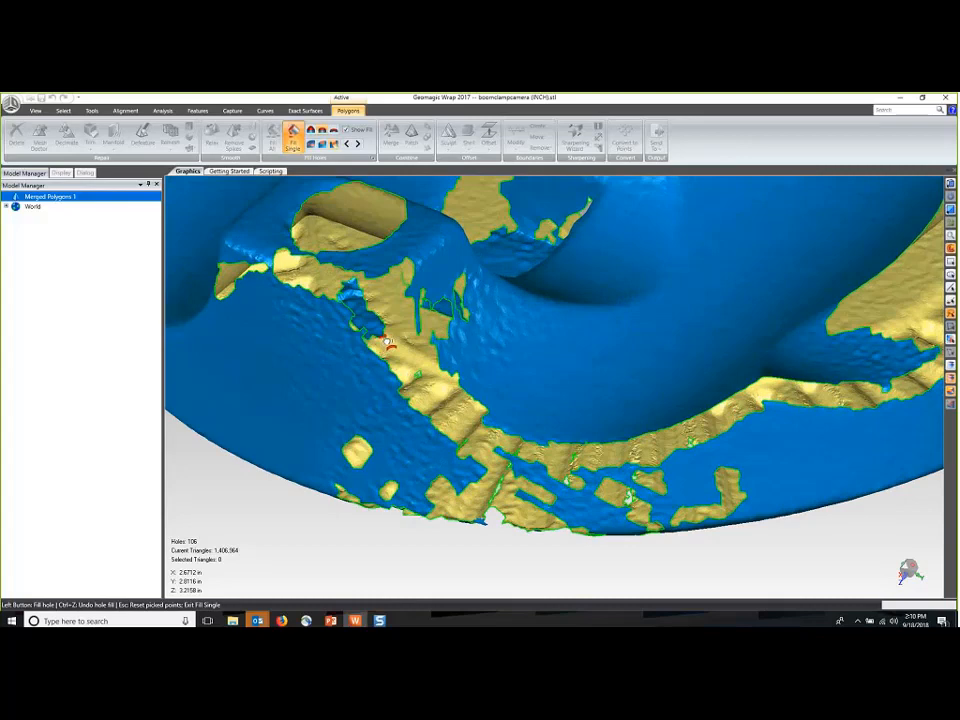
pyautogui.click(376, 337)
pyautogui.moveTo(498, 455); pyautogui.dragTo(429, 395, button='middle')
pyautogui.click(424, 389)
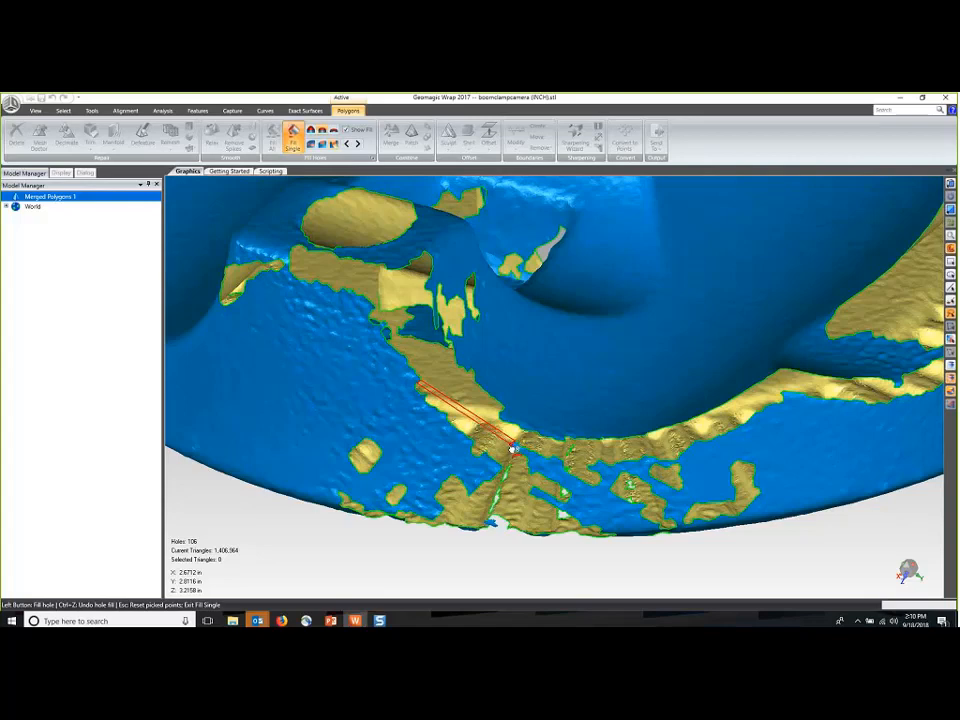
pyautogui.click(512, 450)
pyautogui.click(418, 389)
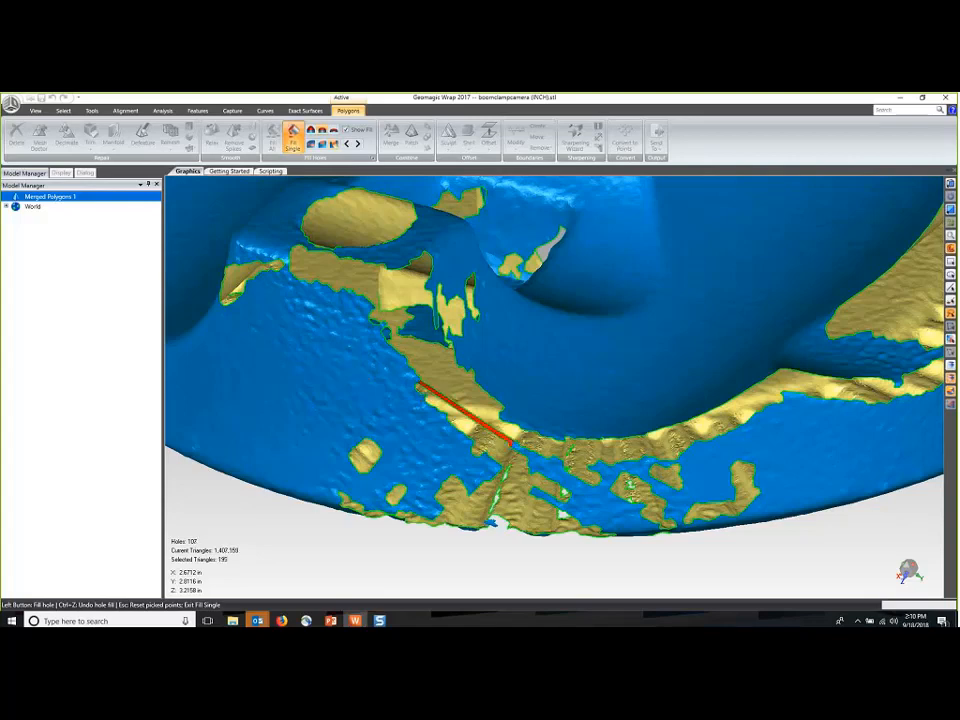
pyautogui.moveTo(436, 463); pyautogui.dragTo(417, 388, button='middle')
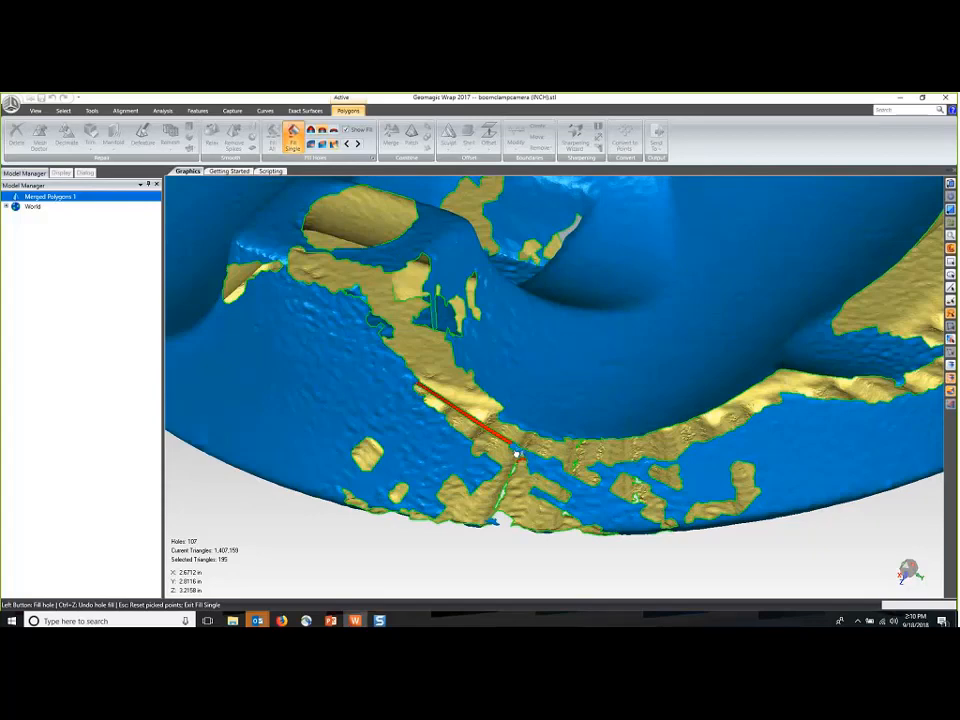
# Step: Bridge the same hole between the tip of the mesh tongue beside the ribbed opening and the adjacent outer rim
pyautogui.moveTo(517, 453); pyautogui.dragTo(754, 441, button='middle')
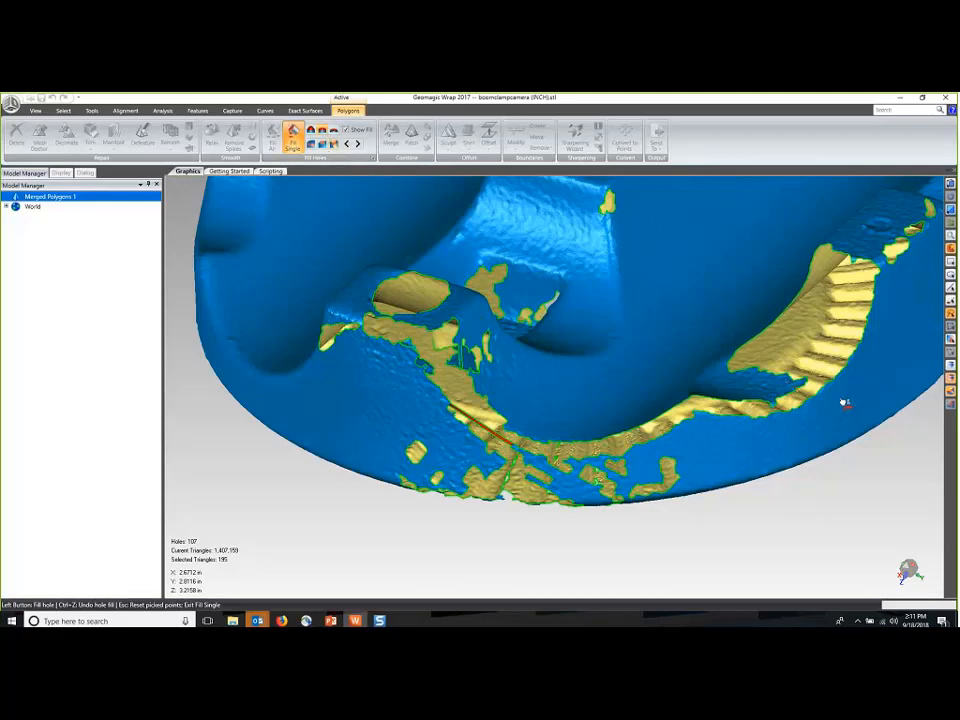
pyautogui.scroll(5, 842, 398)
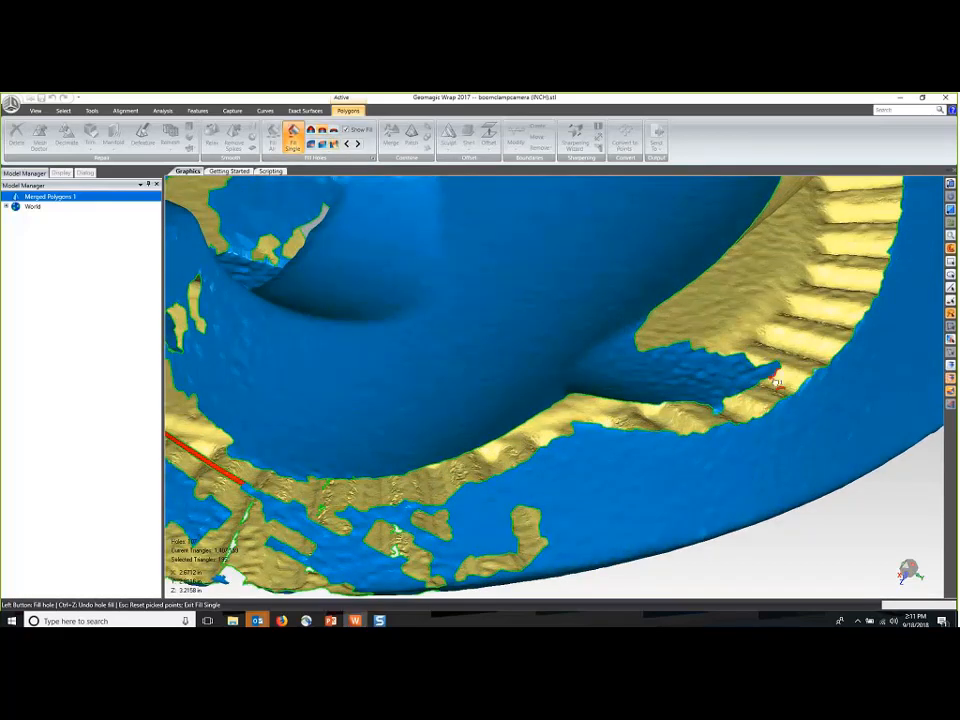
pyautogui.click(802, 399)
pyautogui.moveTo(810, 395); pyautogui.dragTo(827, 381, button='middle')
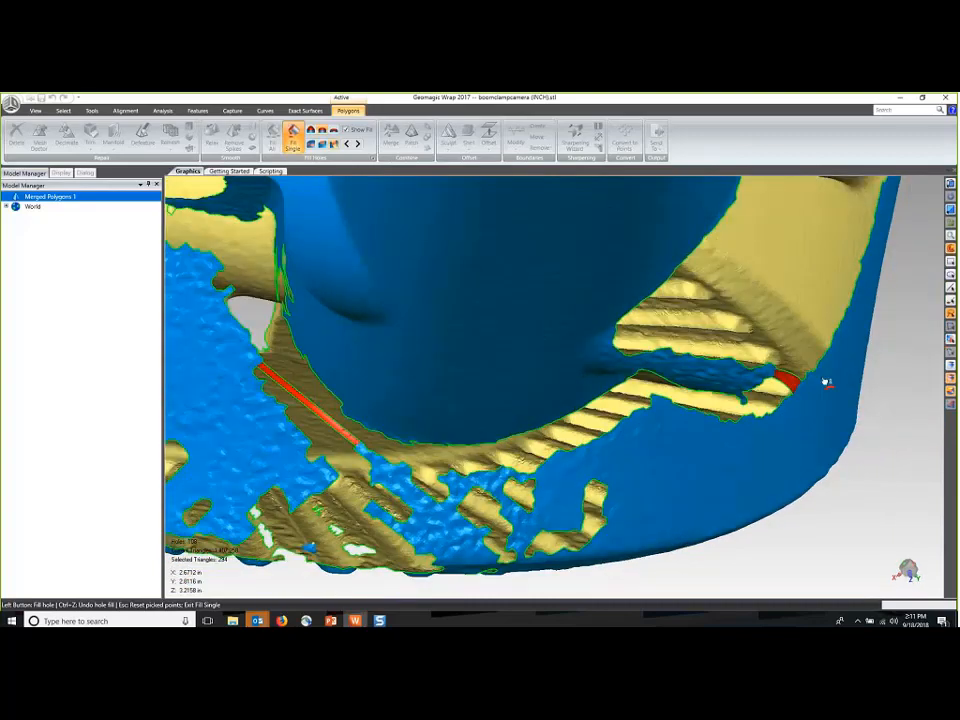
pyautogui.scroll(4, 827, 381)
pyautogui.moveTo(746, 405); pyautogui.dragTo(816, 310, button='middle')
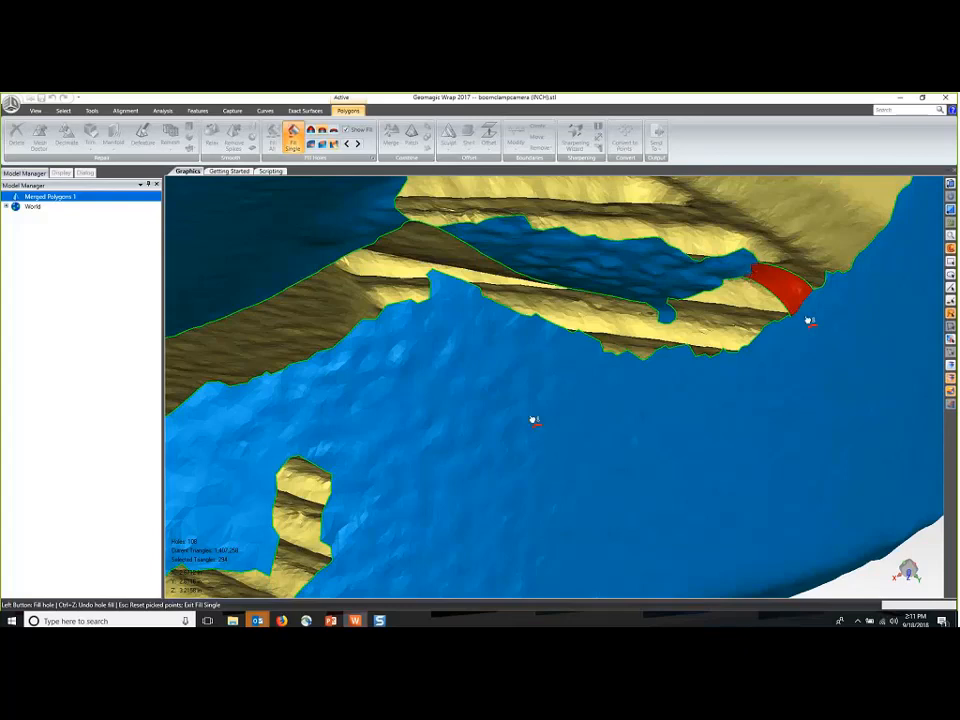
pyautogui.moveTo(414, 424); pyautogui.dragTo(336, 249, button='middle')
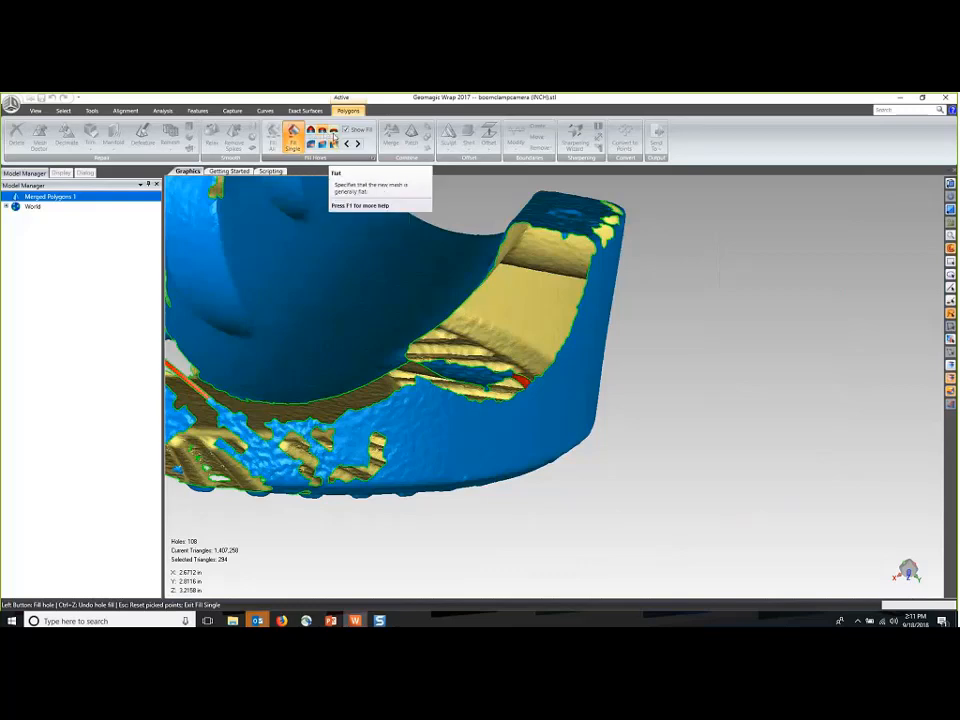
# Step: Bridge the gap in the central boss's bore wall between its upper rim edge and the inner mesh edge
pyautogui.moveTo(456, 234); pyautogui.dragTo(492, 484, button='middle')
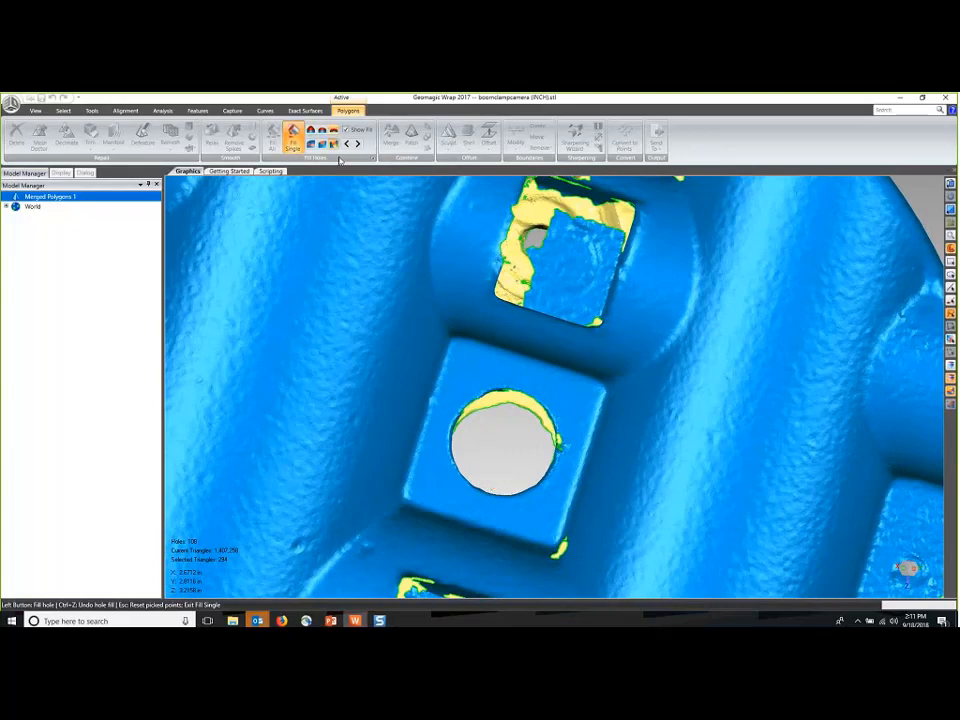
pyautogui.moveTo(440, 420); pyautogui.dragTo(469, 418, button='middle')
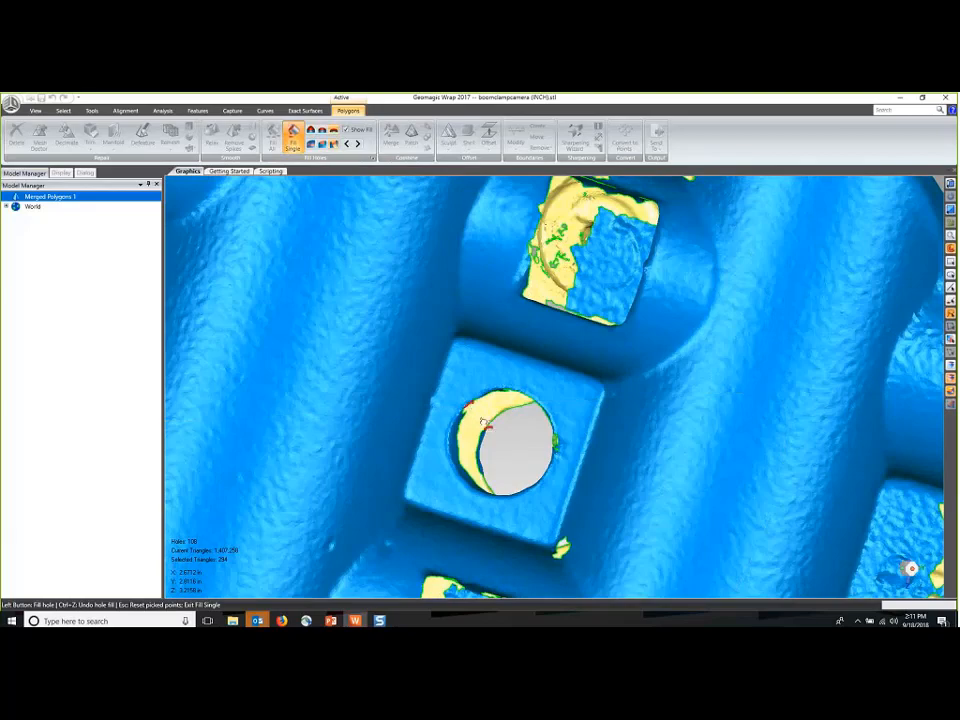
pyautogui.click(465, 405)
pyautogui.click(493, 424)
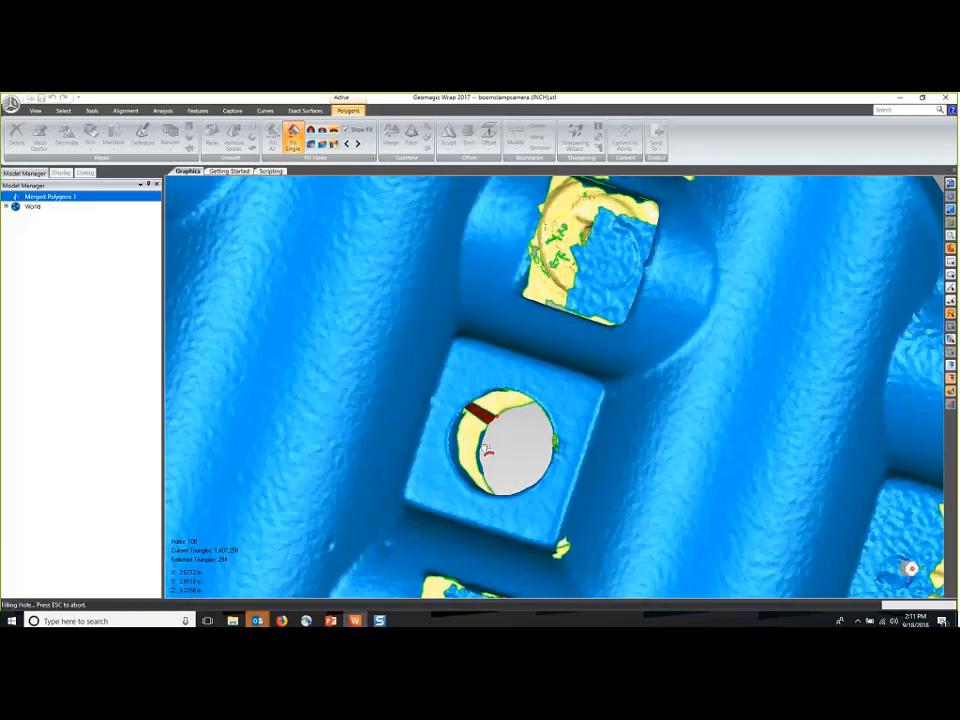
# Step: Add a second bridge across the central bore's wall gap, from the inner mesh patch to the opposite bore edge
pyautogui.moveTo(557, 450); pyautogui.dragTo(580, 462, button='middle')
pyautogui.click(591, 465)
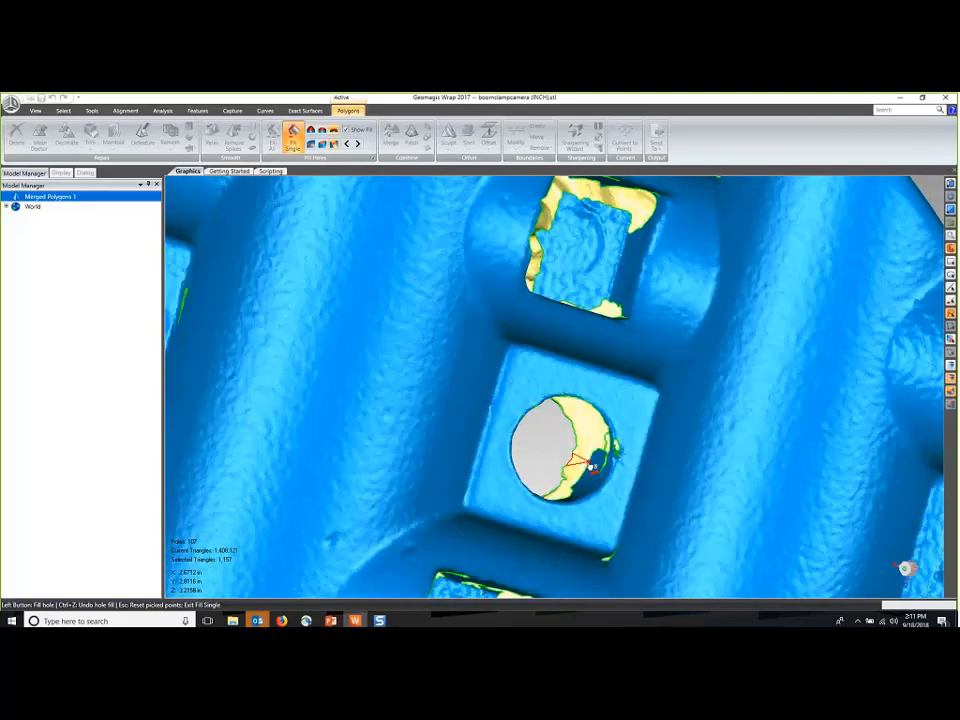
pyautogui.click(622, 442)
pyautogui.moveTo(625, 439); pyautogui.dragTo(574, 410, button='middle')
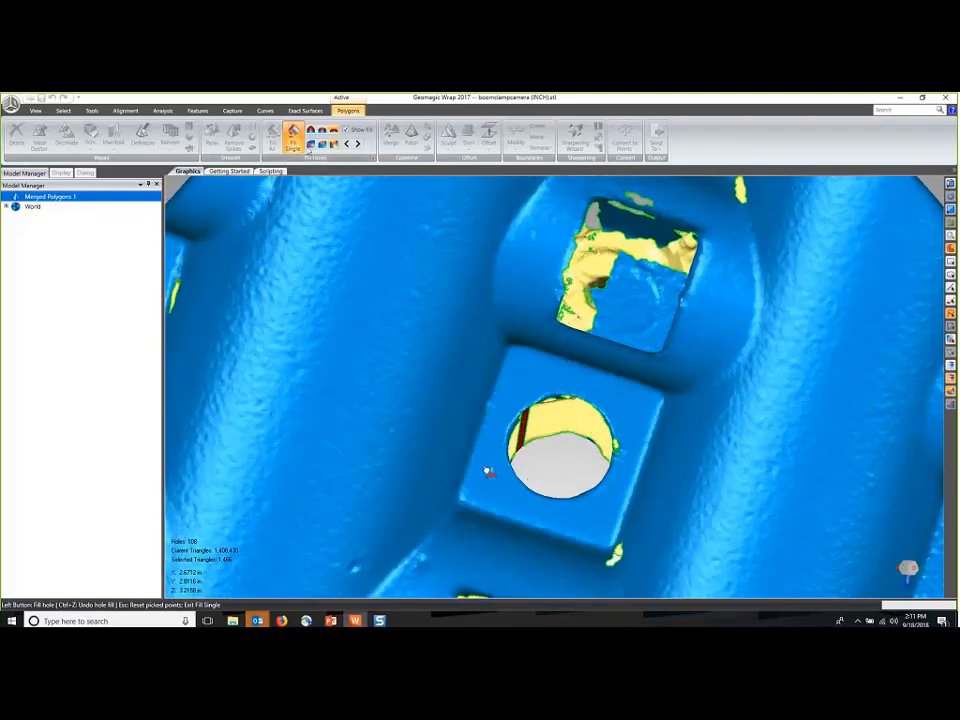
# Step: Fill both bridged hole sections inside the central boss's bore completely with Fill Single
pyautogui.moveTo(540, 458); pyautogui.dragTo(538, 420, button='middle')
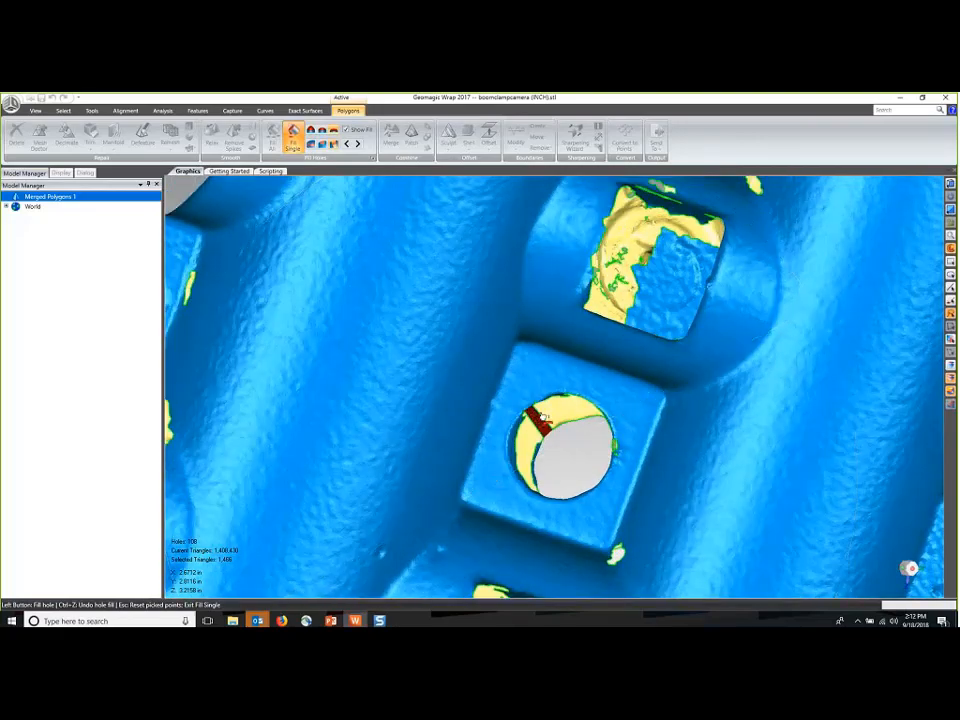
pyautogui.moveTo(500, 476); pyautogui.dragTo(551, 497, button='middle')
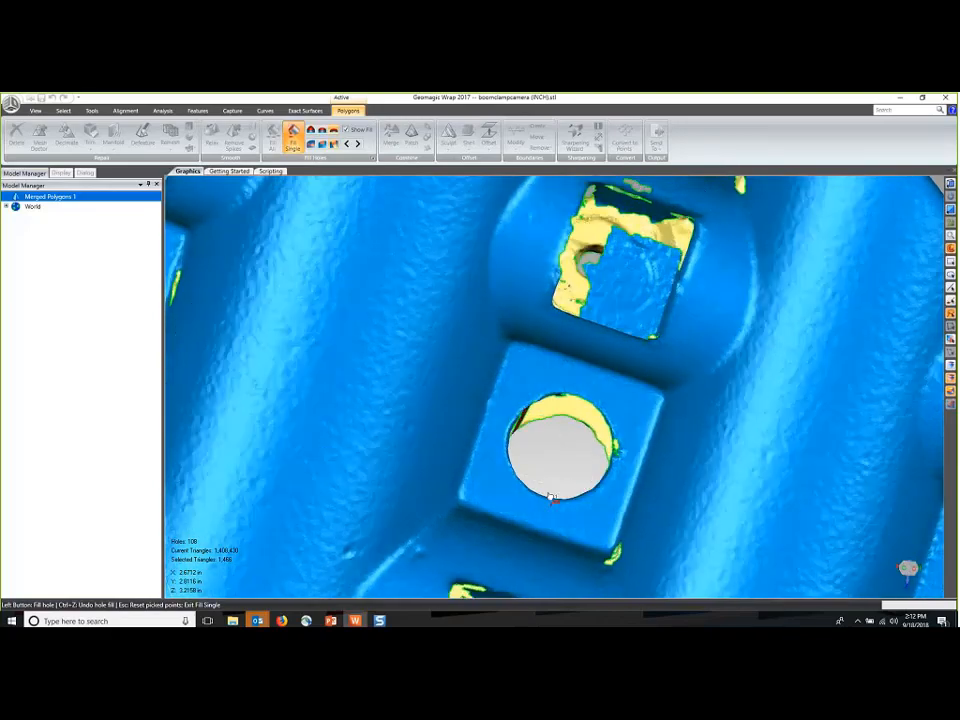
pyautogui.scroll(-4, 551, 497)
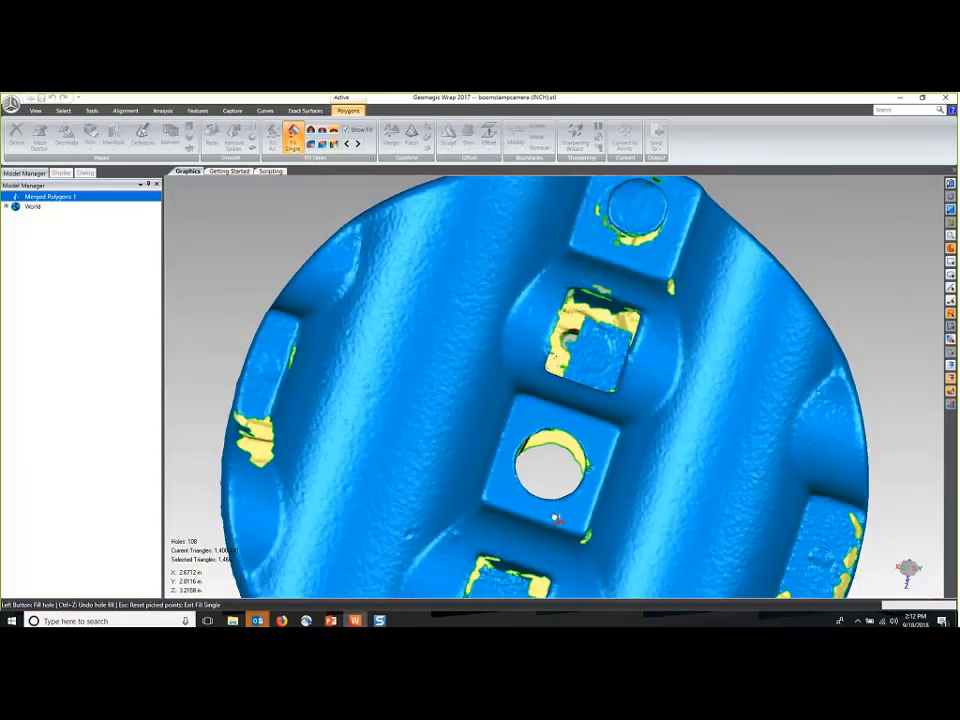
pyautogui.scroll(1, 516, 450)
pyautogui.moveTo(516, 450); pyautogui.dragTo(456, 296, button='middle')
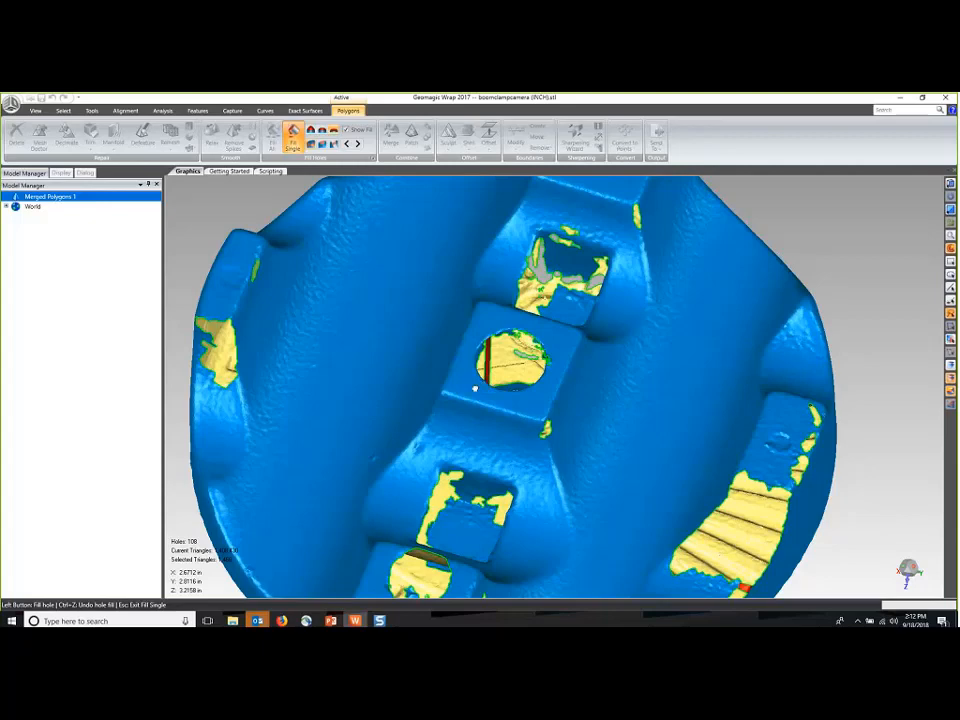
pyautogui.moveTo(485, 385); pyautogui.dragTo(495, 392, button='middle')
pyautogui.moveTo(452, 474); pyautogui.dragTo(462, 300, button='middle')
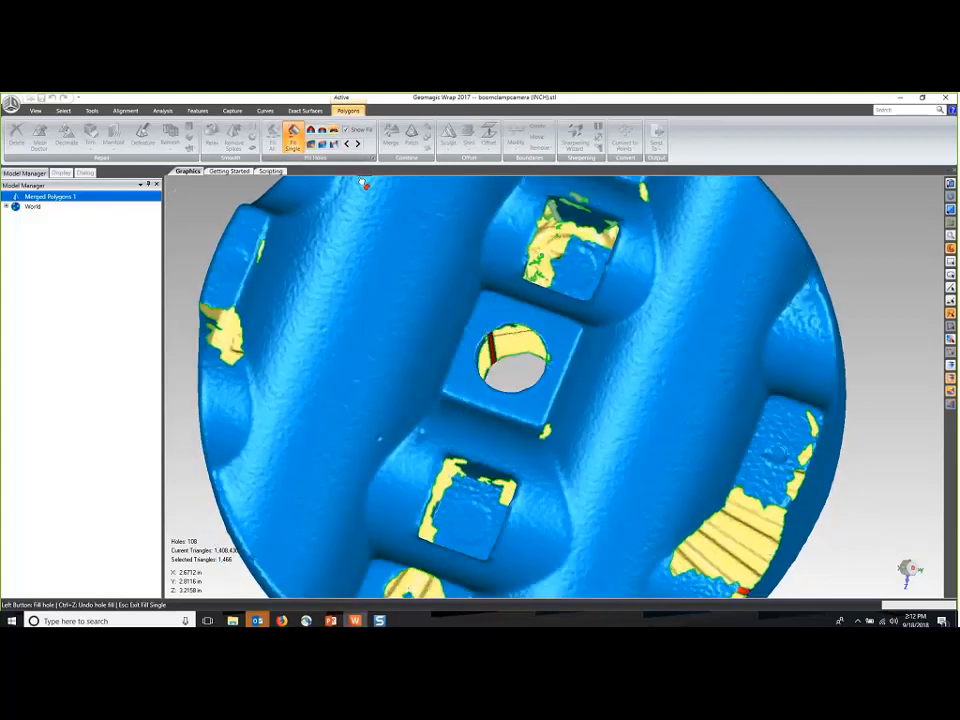
pyautogui.click(498, 372)
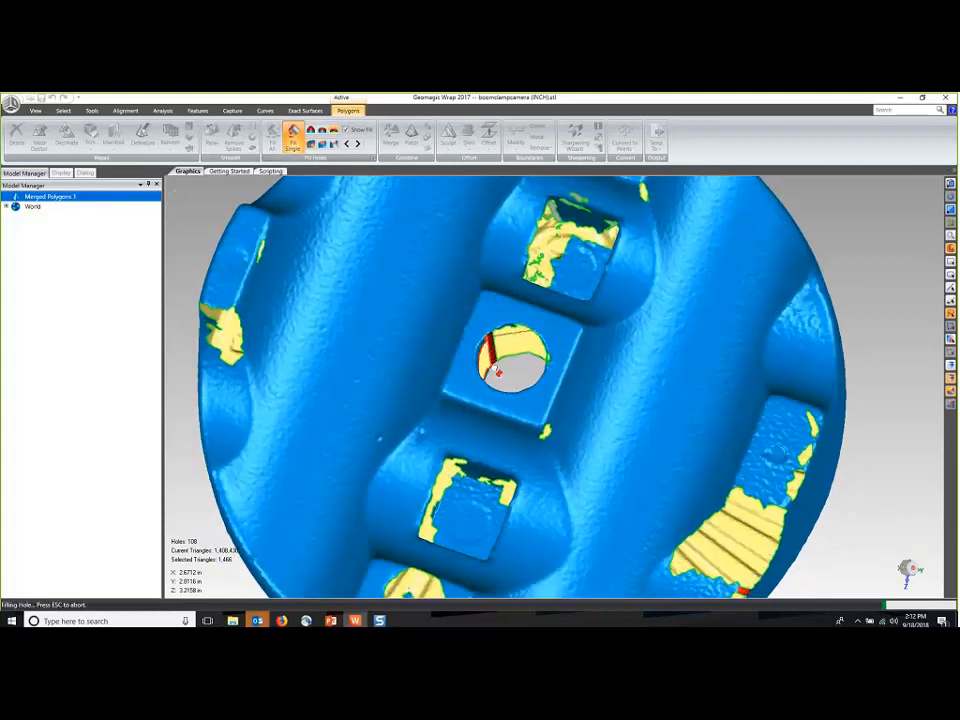
pyautogui.moveTo(375, 435); pyautogui.dragTo(515, 395, button='middle')
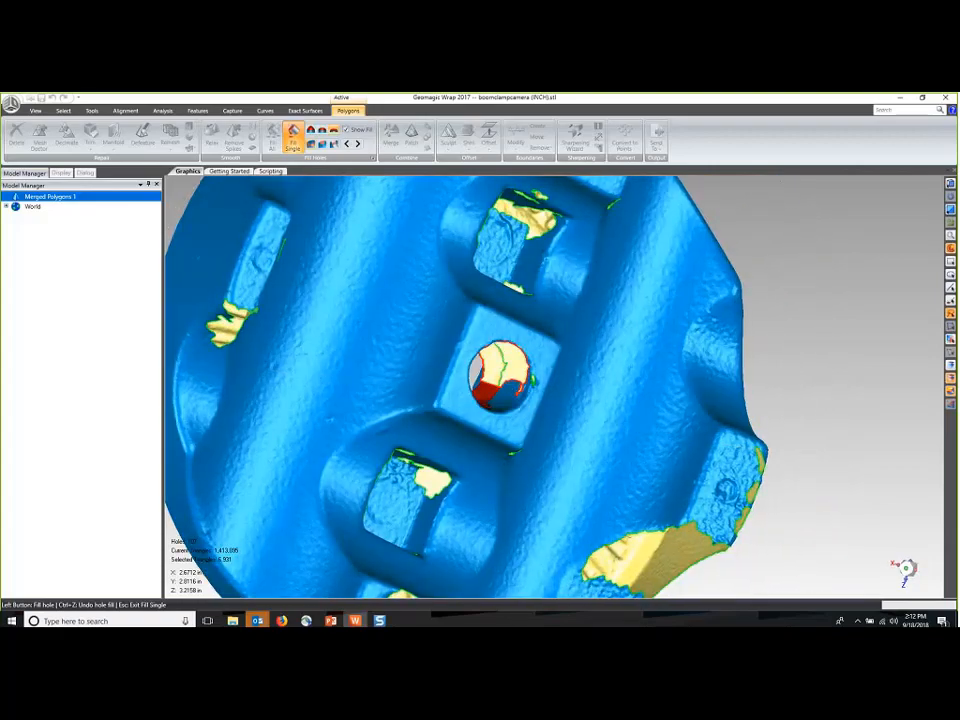
pyautogui.click(512, 392)
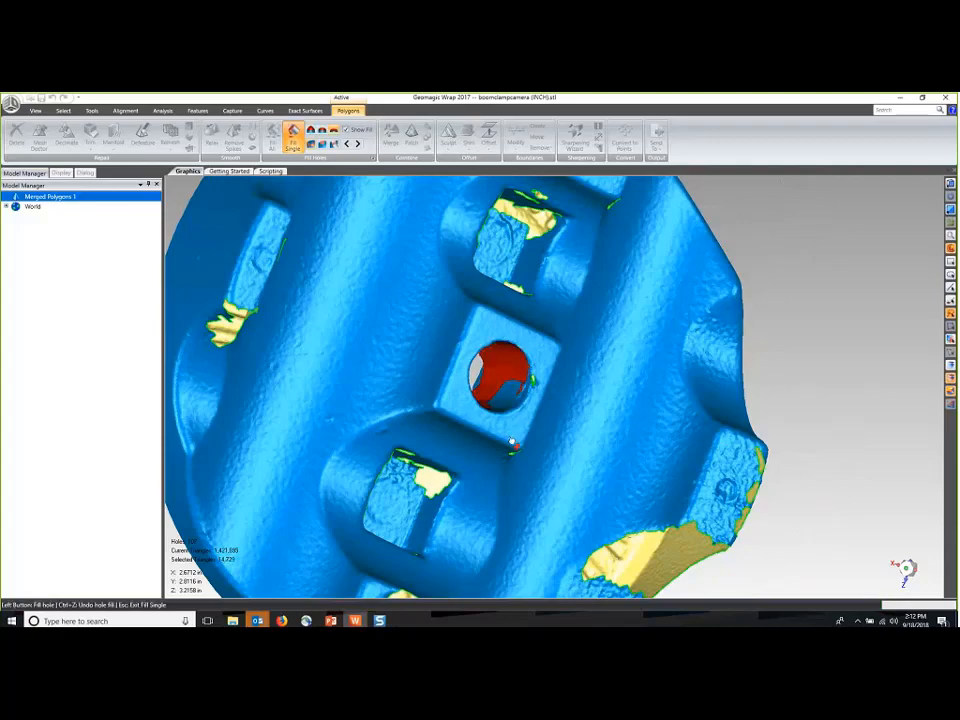
# Step: Fill the large front hole's bridged sections: the lower edge patch, the curved rim strip and the ribbed opening, and exit Fill Single
pyautogui.moveTo(512, 392); pyautogui.dragTo(577, 524, button='middle')
pyautogui.moveTo(489, 521); pyautogui.dragTo(505, 275, button='middle')
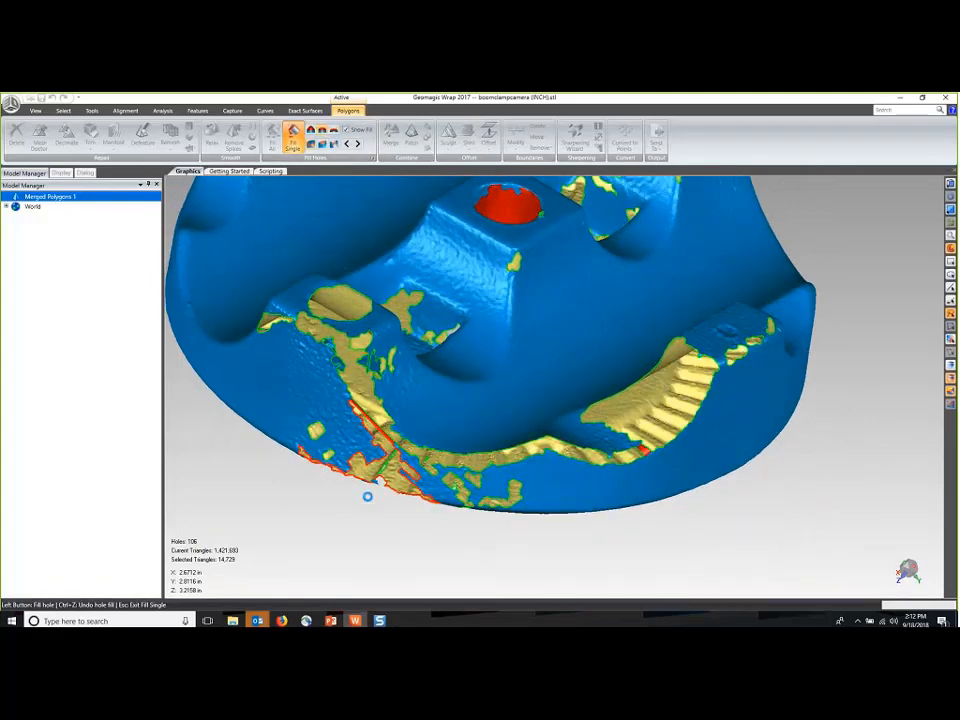
pyautogui.click(441, 505)
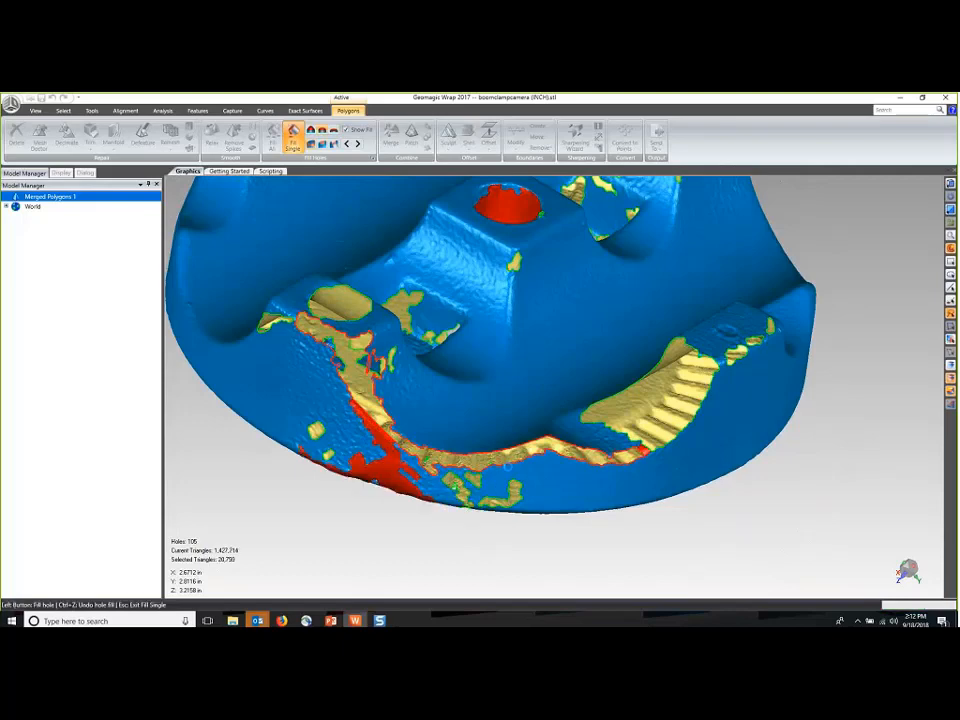
pyautogui.click(509, 470)
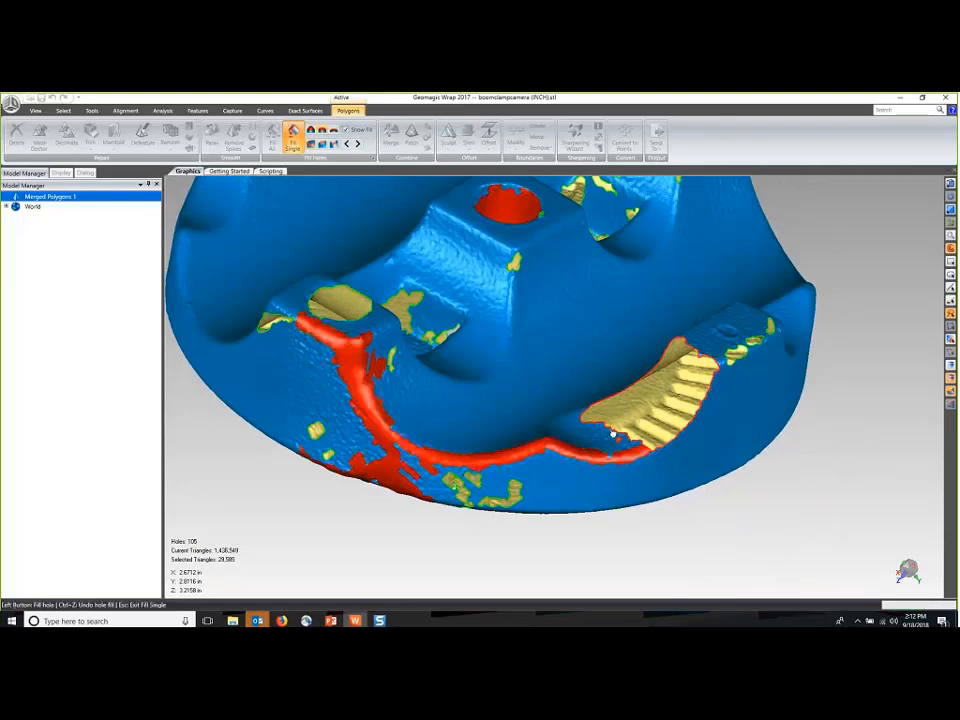
pyautogui.click(568, 365)
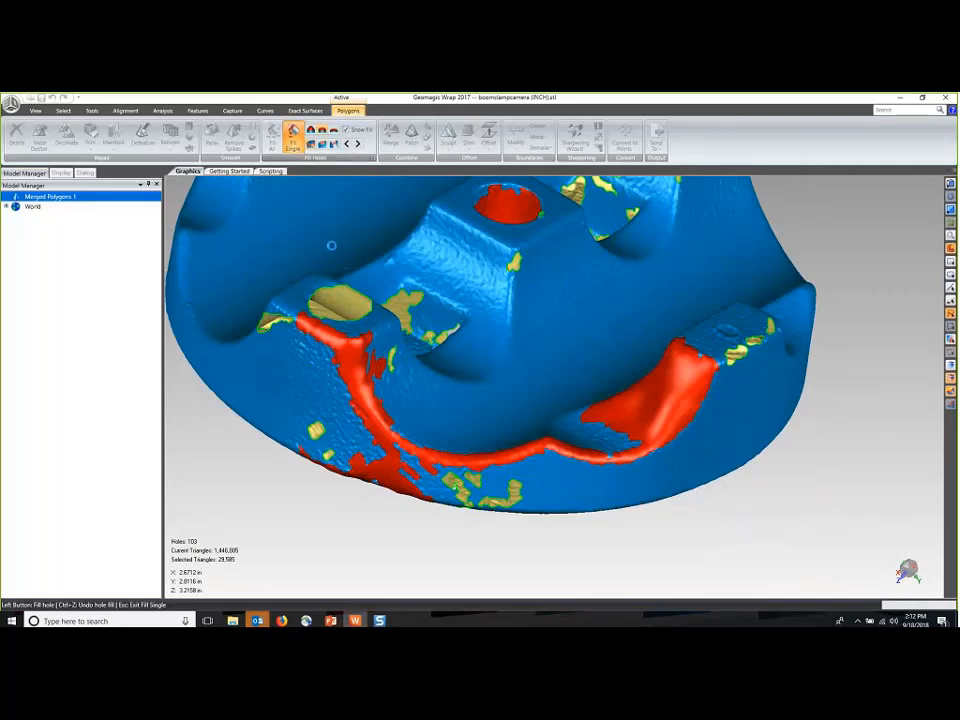
pyautogui.press('Escape')
# Step: Fill all remaining holes in the merged mesh with Fill All, deselecting 0 of the largest holes
pyautogui.moveTo(531, 306); pyautogui.dragTo(480, 330, button='middle')
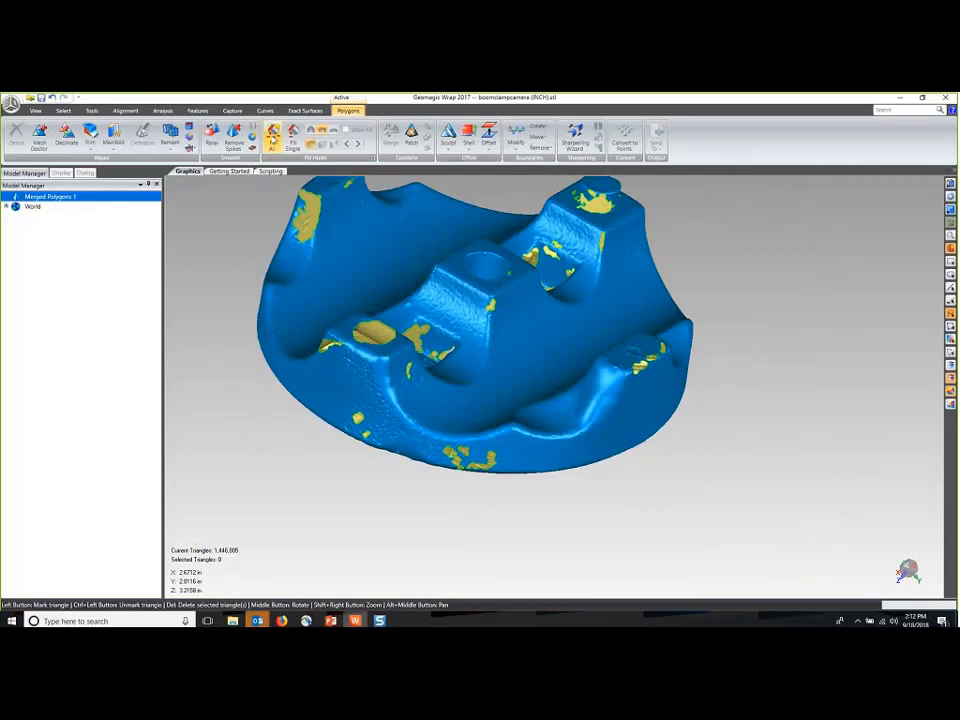
pyautogui.click(273, 136)
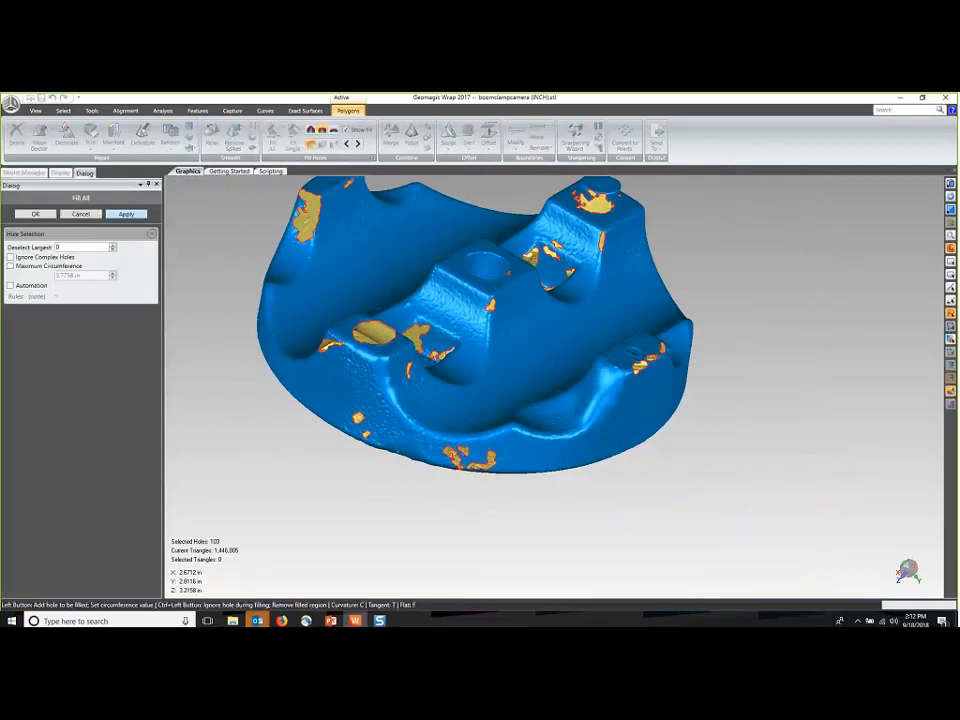
pyautogui.click(126, 214)
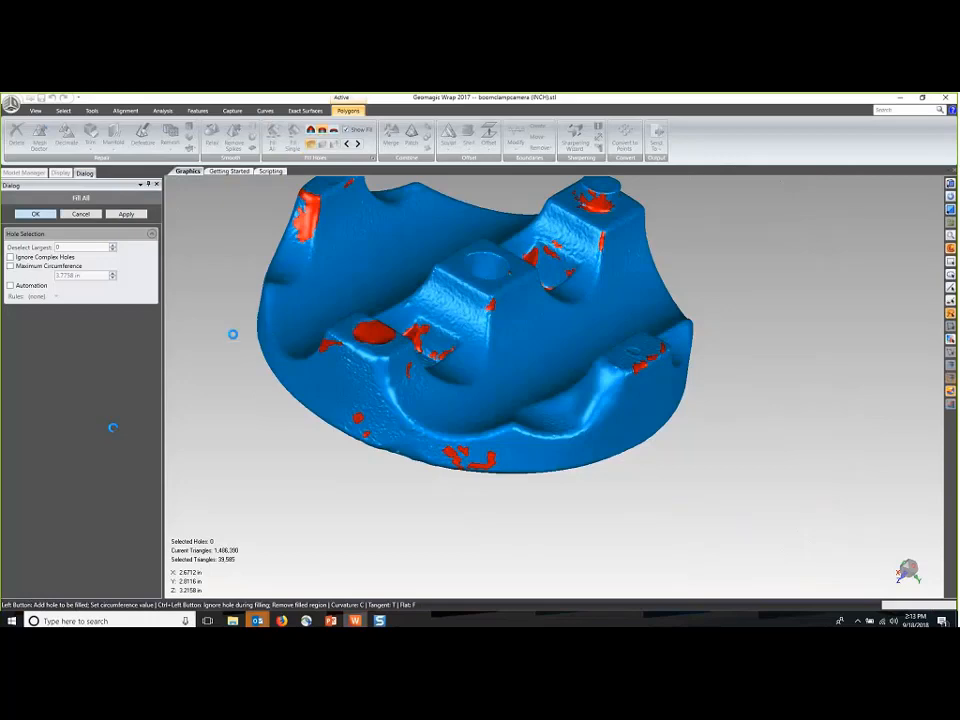
pyautogui.moveTo(405, 437); pyautogui.dragTo(292, 448, button='middle')
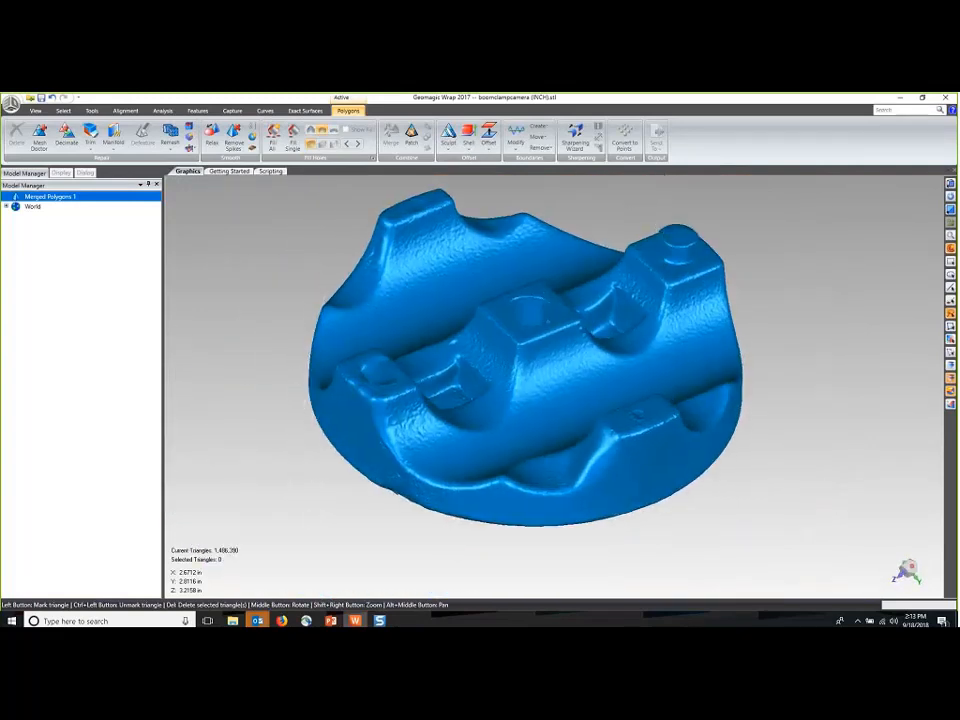
# Step: Repair the merged mesh with Mesh Doctor's automatic repair, leaving Small Tunnels excluded, and accept the result
pyautogui.click(45, 149)
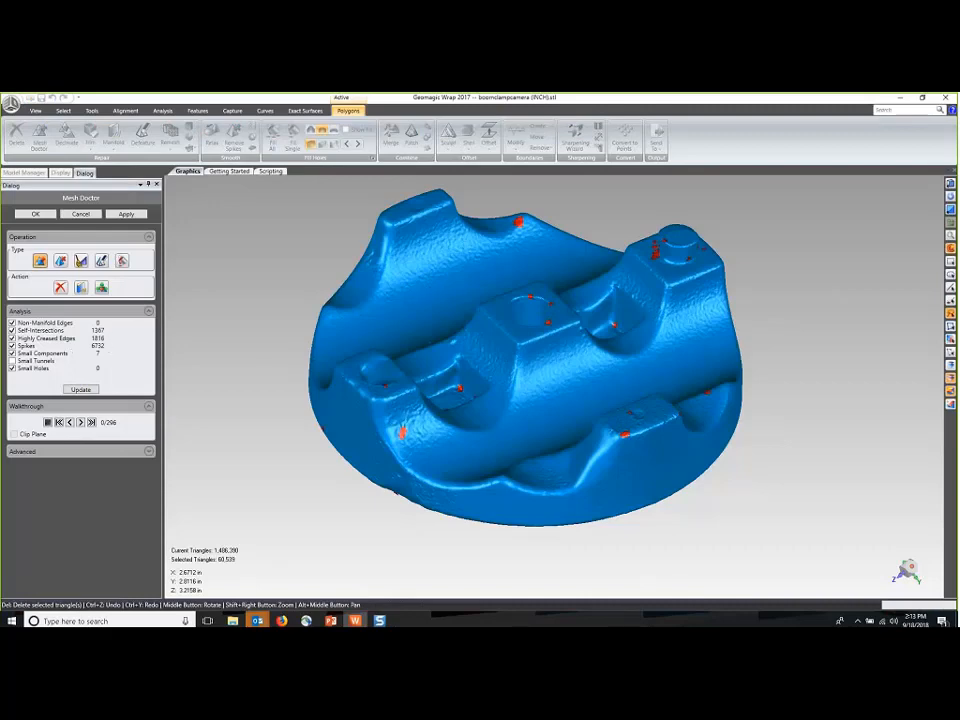
pyautogui.moveTo(252, 280); pyautogui.dragTo(767, 343, button='middle')
pyautogui.moveTo(671, 272); pyautogui.dragTo(489, 211, button='middle')
pyautogui.moveTo(591, 377); pyautogui.dragTo(502, 358, button='middle')
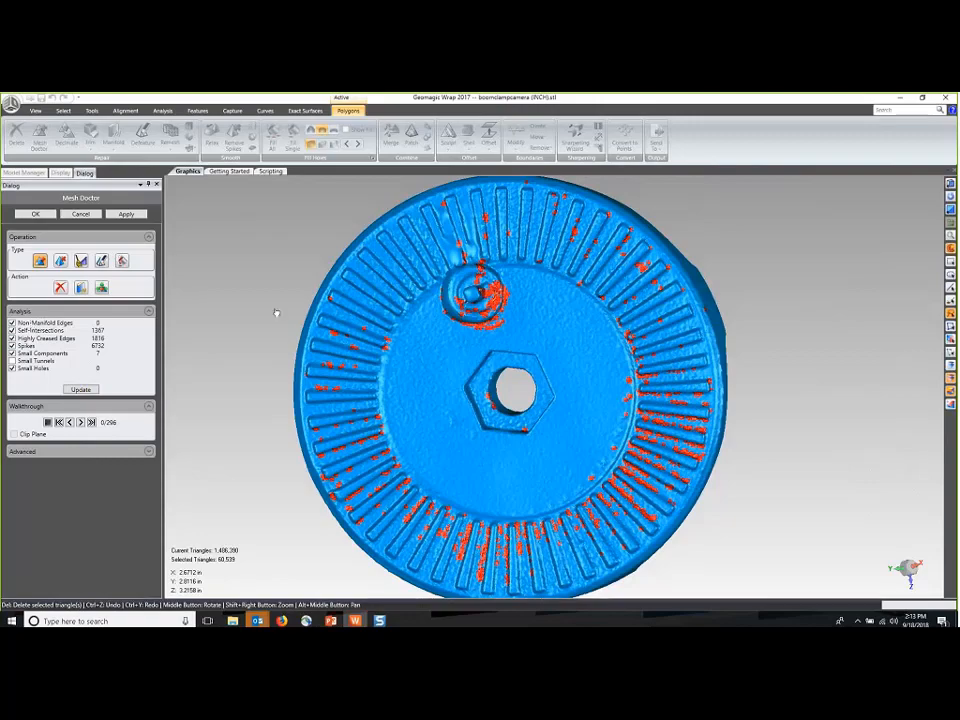
pyautogui.moveTo(492, 298); pyautogui.dragTo(572, 356, button='middle')
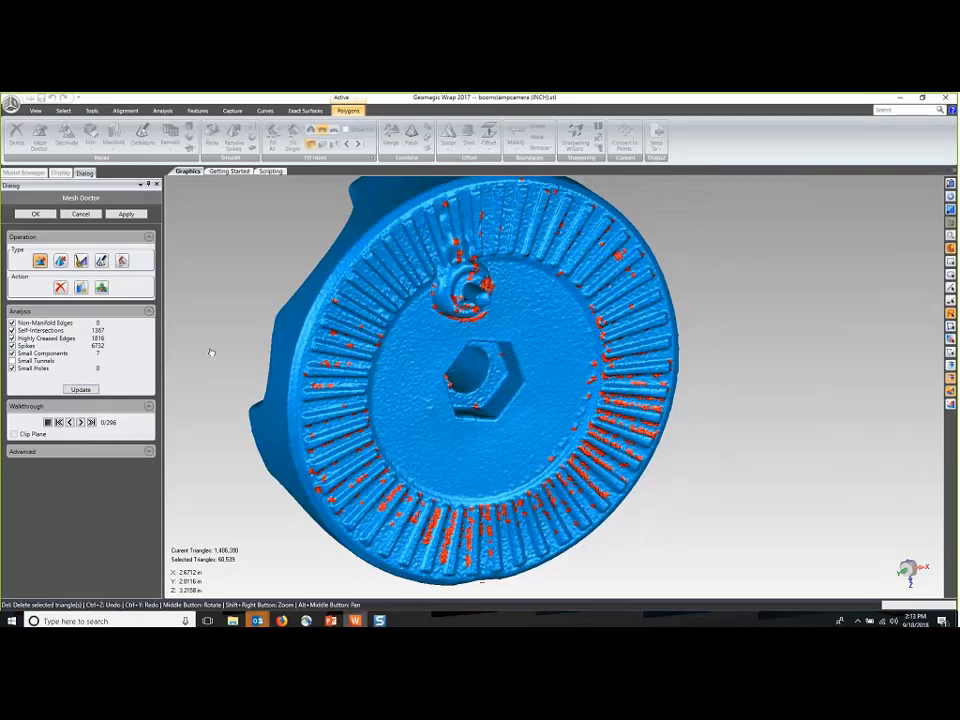
pyautogui.moveTo(470, 340); pyautogui.dragTo(300, 300, button='middle')
pyautogui.click(137, 215)
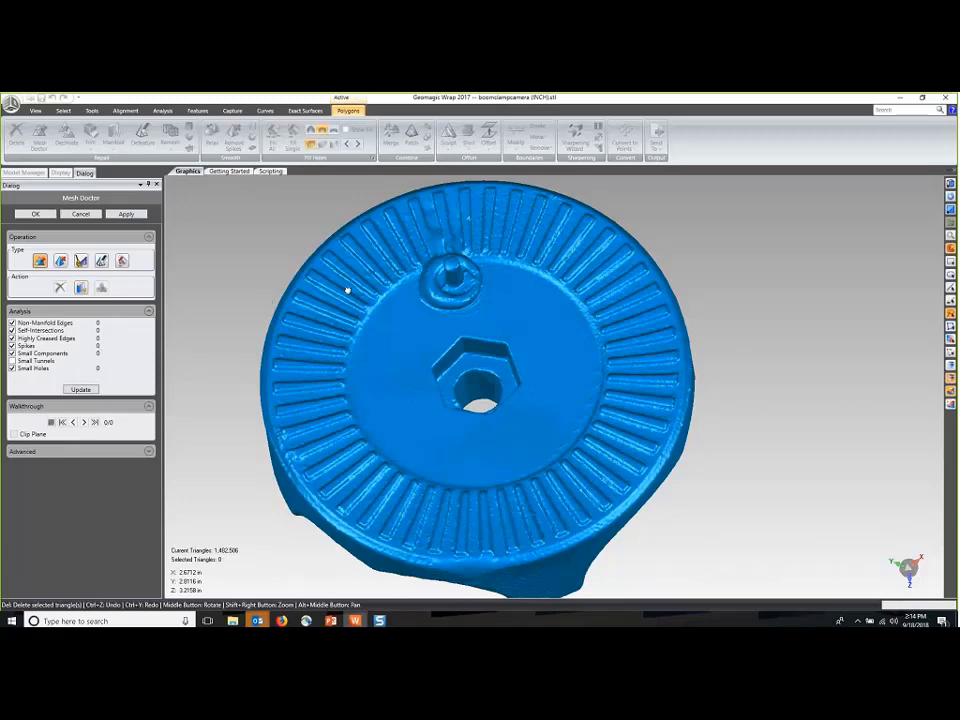
pyautogui.moveTo(285, 401); pyautogui.dragTo(561, 407, button='middle')
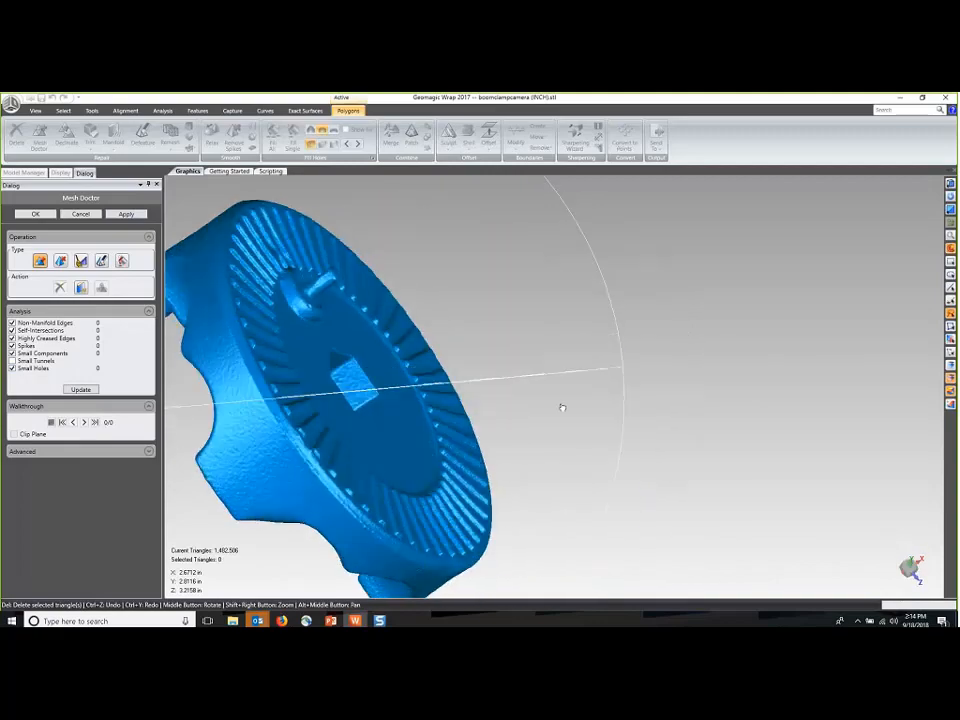
pyautogui.moveTo(245, 397); pyautogui.dragTo(528, 428, button='middle')
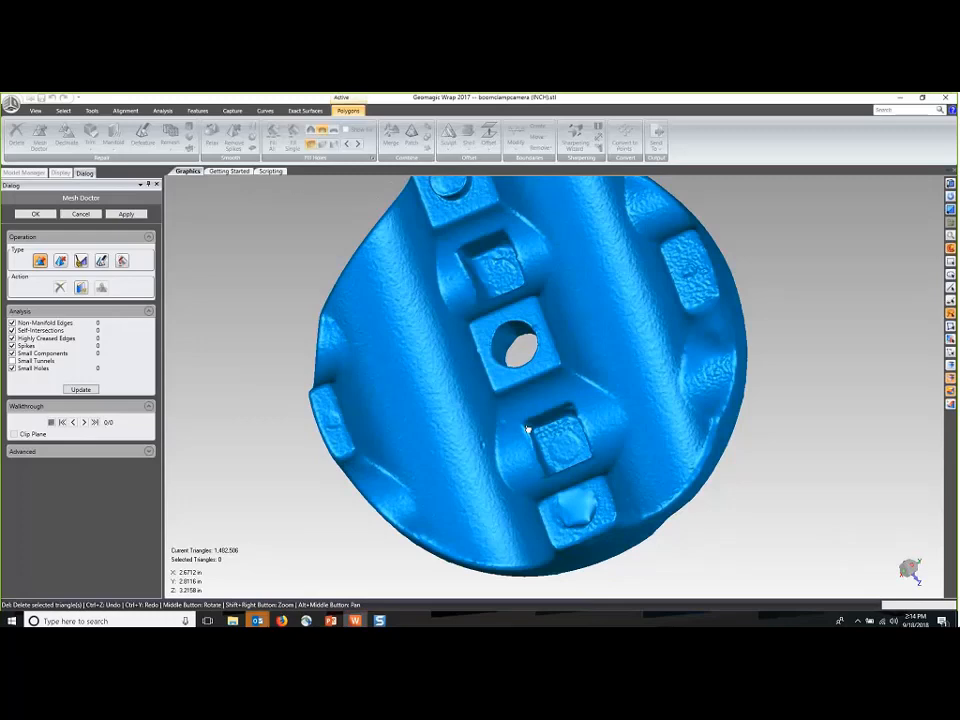
pyautogui.moveTo(510, 514); pyautogui.dragTo(557, 279, button='middle')
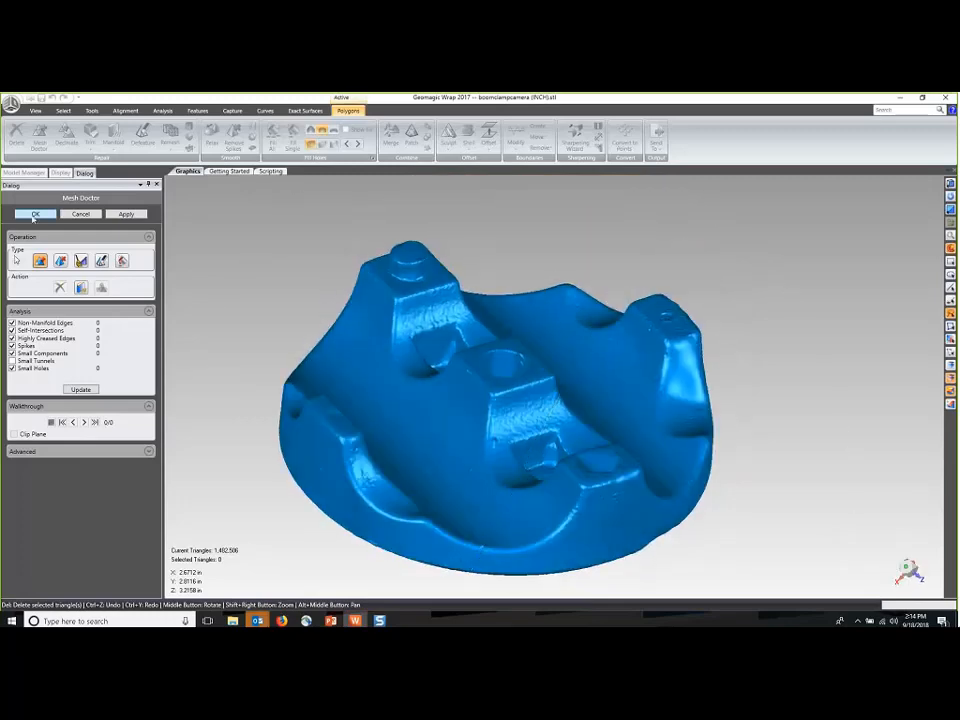
pyautogui.click(34, 215)
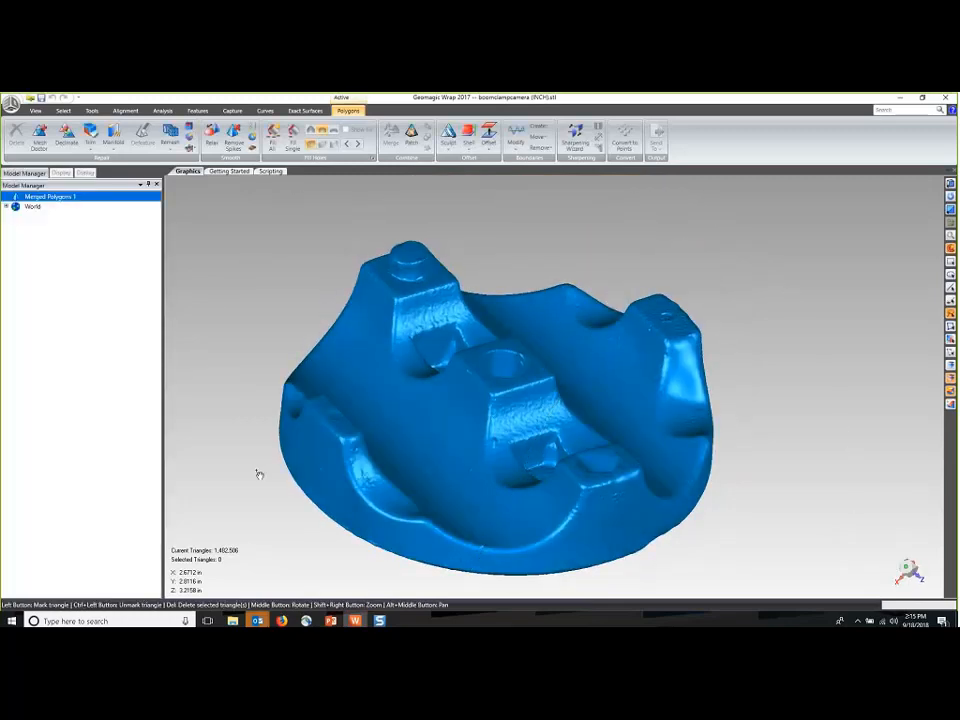
# Step: Select the triangles around the small dent on the outer side wall below the side boss and defeature them
pyautogui.moveTo(594, 536); pyautogui.dragTo(491, 521, button='middle')
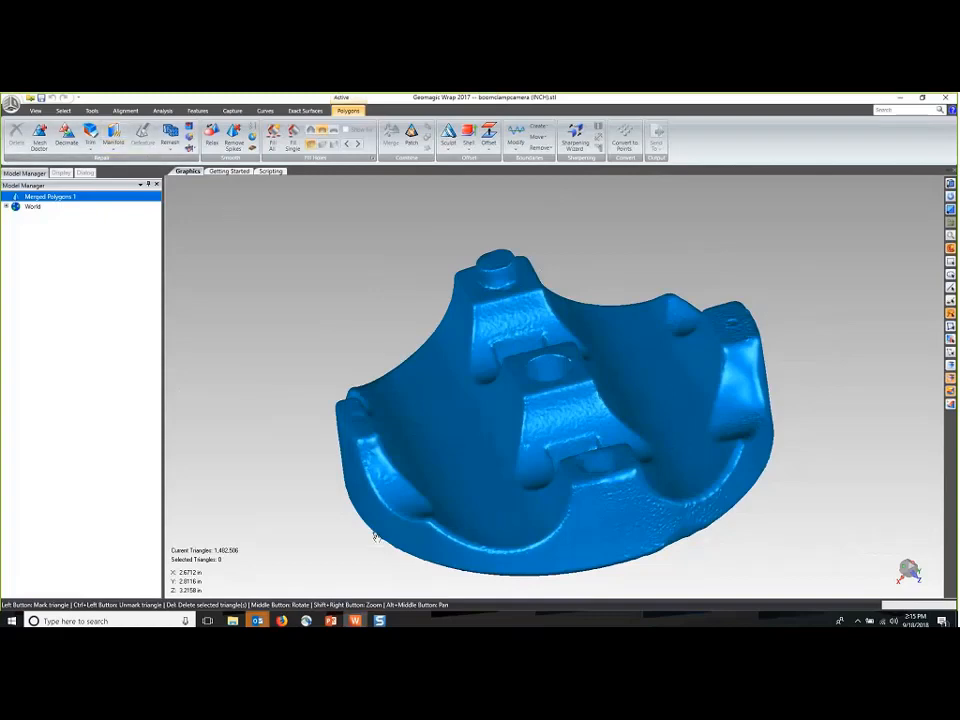
pyautogui.moveTo(359, 517); pyautogui.dragTo(556, 516, button='middle')
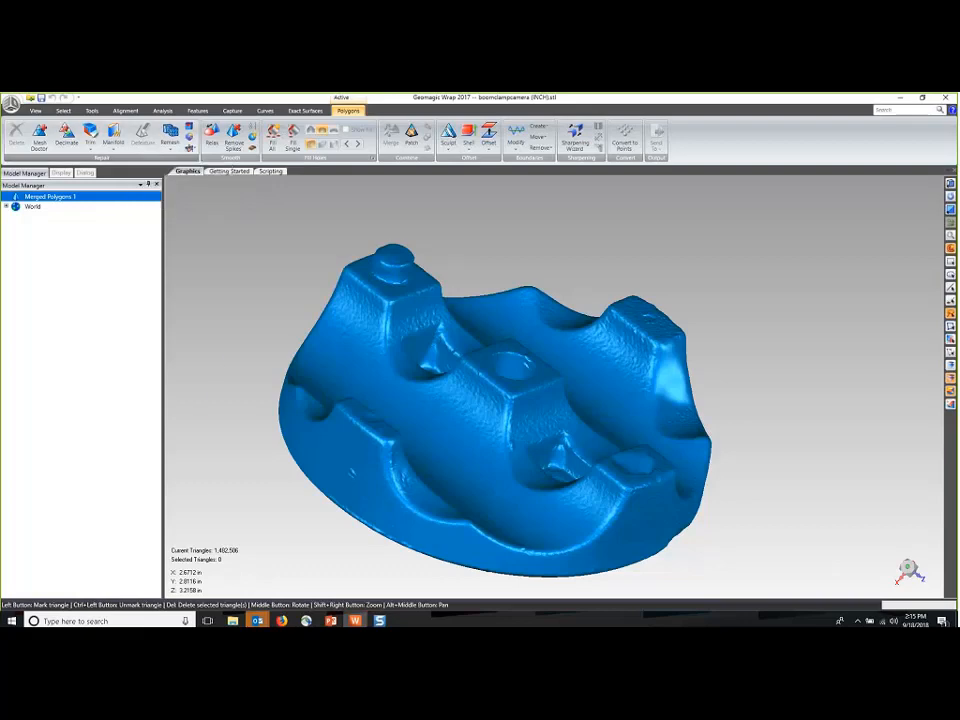
pyautogui.scroll(3, 352, 499)
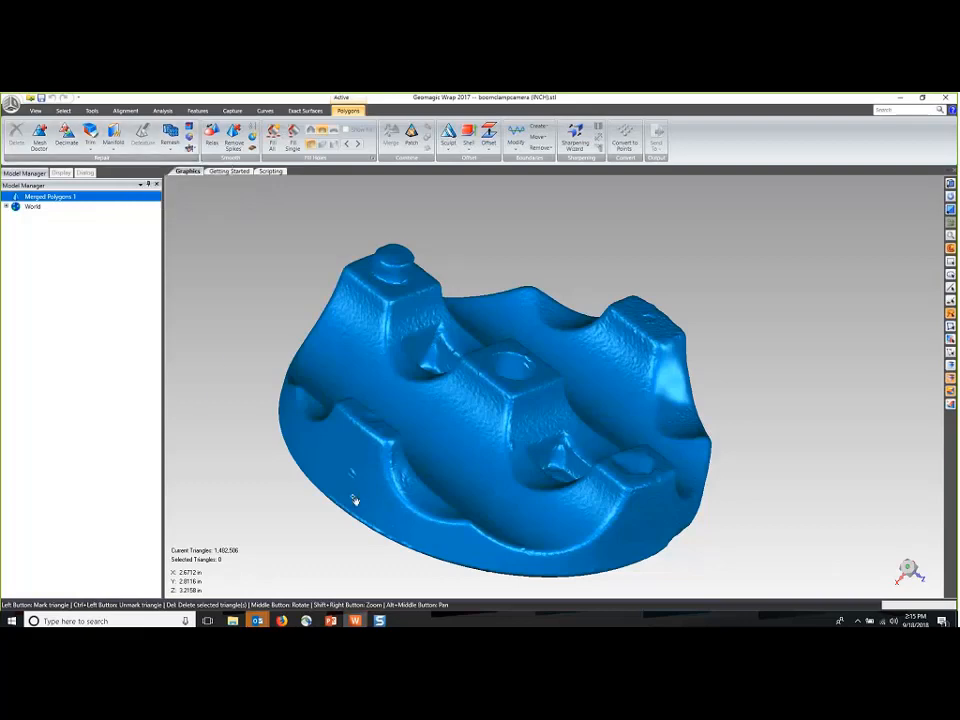
pyautogui.scroll(5, 481, 548)
pyautogui.moveTo(481, 548); pyautogui.dragTo(452, 440, button='middle')
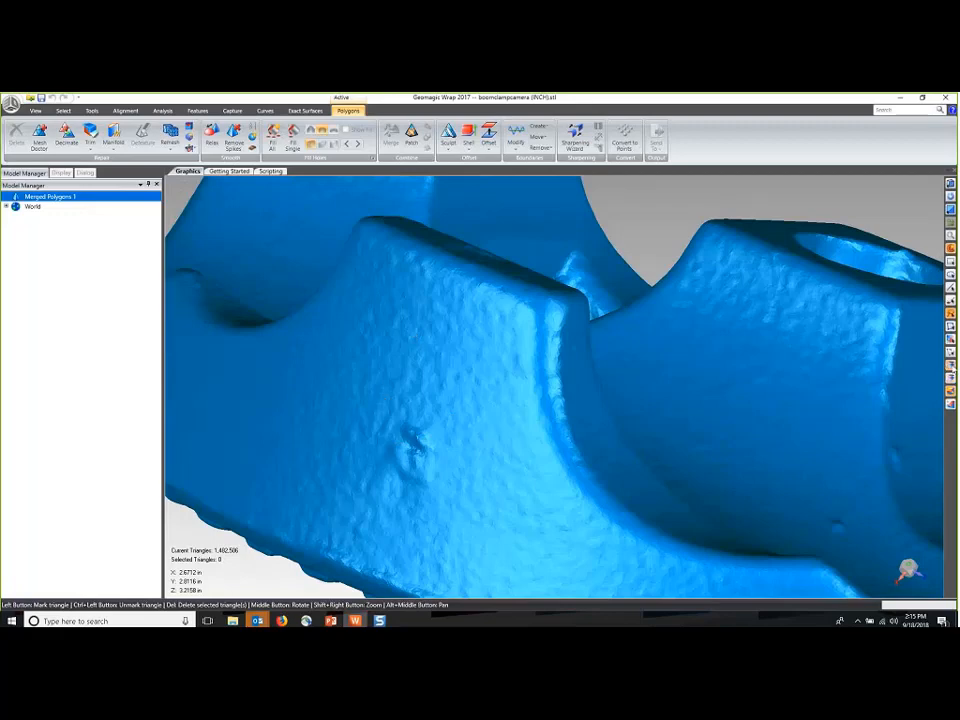
pyautogui.moveTo(412, 413)
pyautogui.mouseDown()
pyautogui.moveTo(386, 446)
pyautogui.moveTo(398, 485)
pyautogui.moveTo(456, 446)
pyautogui.moveTo(422, 414)
pyautogui.mouseUp()
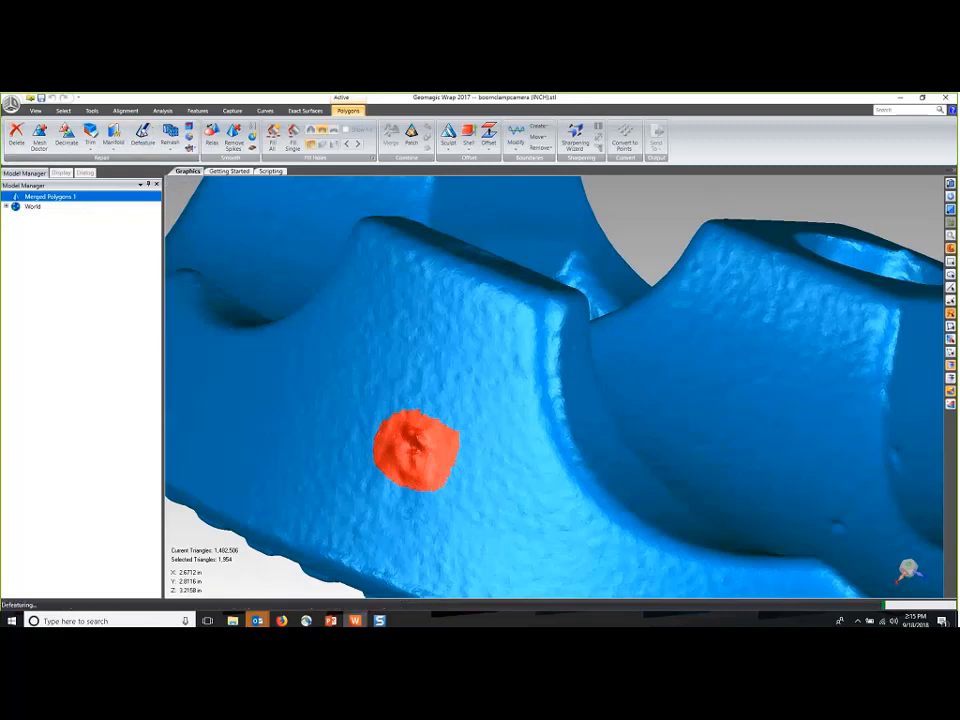
pyautogui.click(143, 135)
pyautogui.scroll(-2, 445, 415)
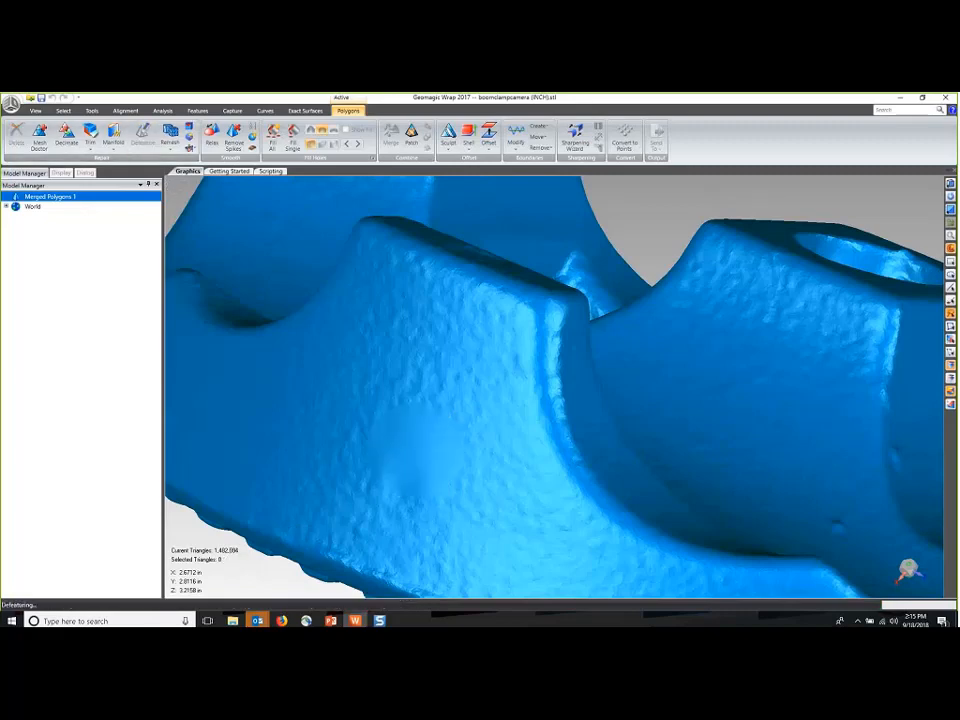
# Step: Smooth the rough curved channel surface beside the centre boss with Sandpaper, using the Relax operation near maximum strength, and accept it
pyautogui.moveTo(503, 396); pyautogui.dragTo(429, 461, button='middle')
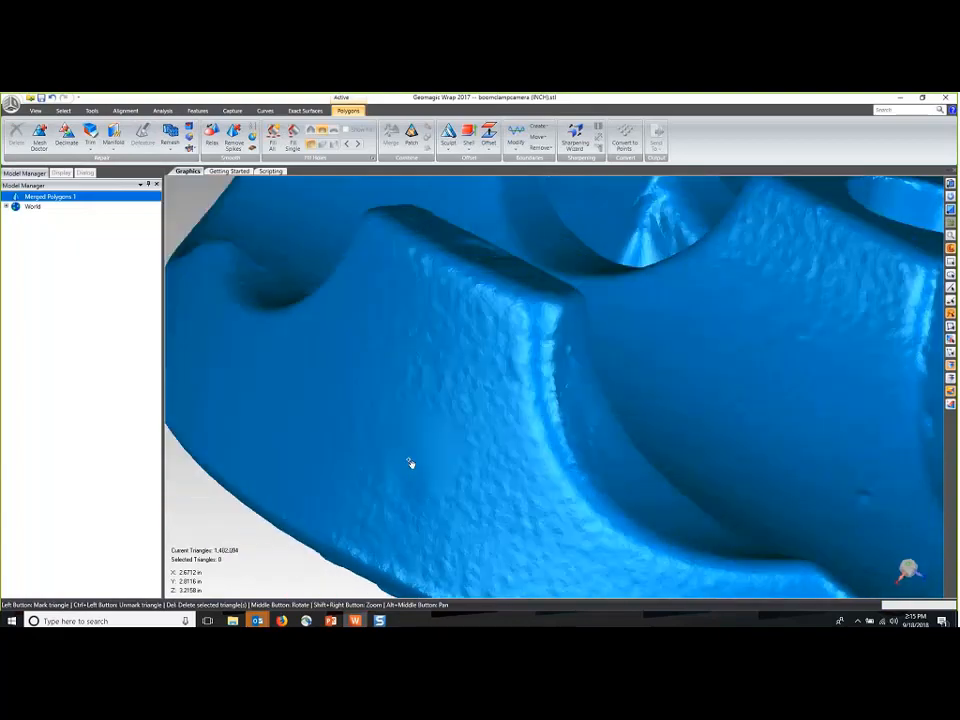
pyautogui.scroll(-5, 424, 489)
pyautogui.moveTo(424, 489); pyautogui.dragTo(439, 431, button='middle')
pyautogui.moveTo(347, 474); pyautogui.dragTo(347, 474, button='middle')
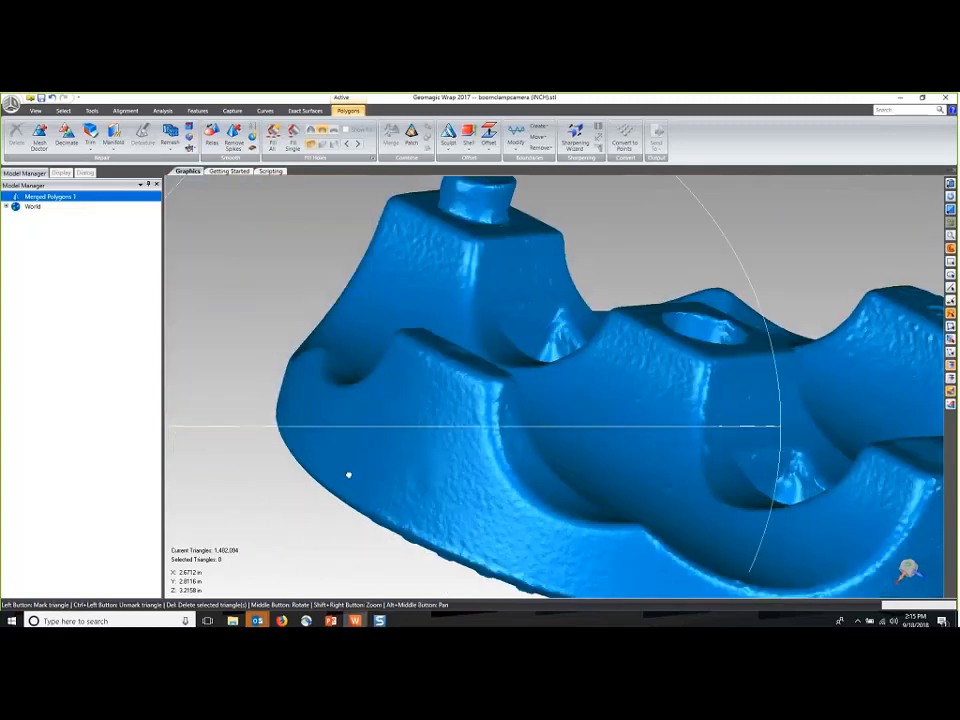
pyautogui.scroll(5, 350, 476)
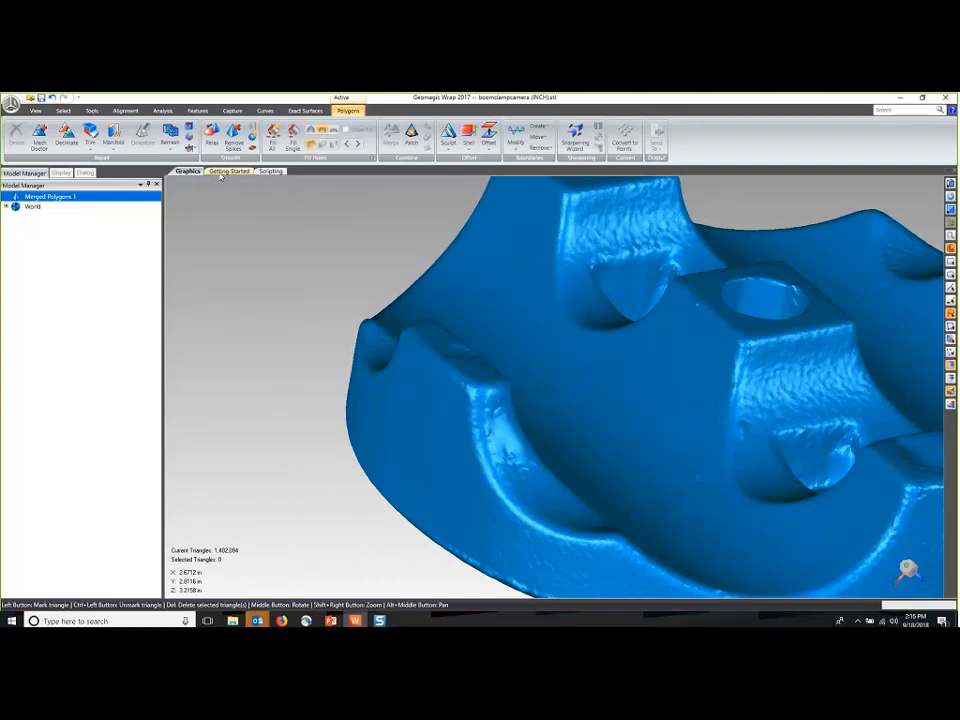
pyautogui.click(252, 148)
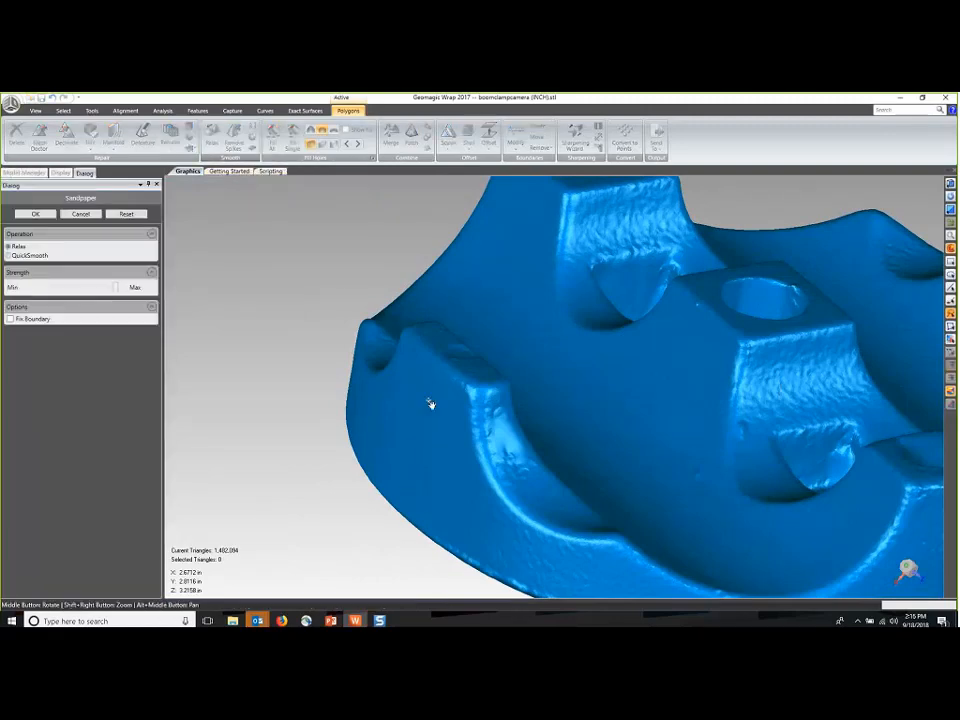
pyautogui.scroll(5, 708, 480)
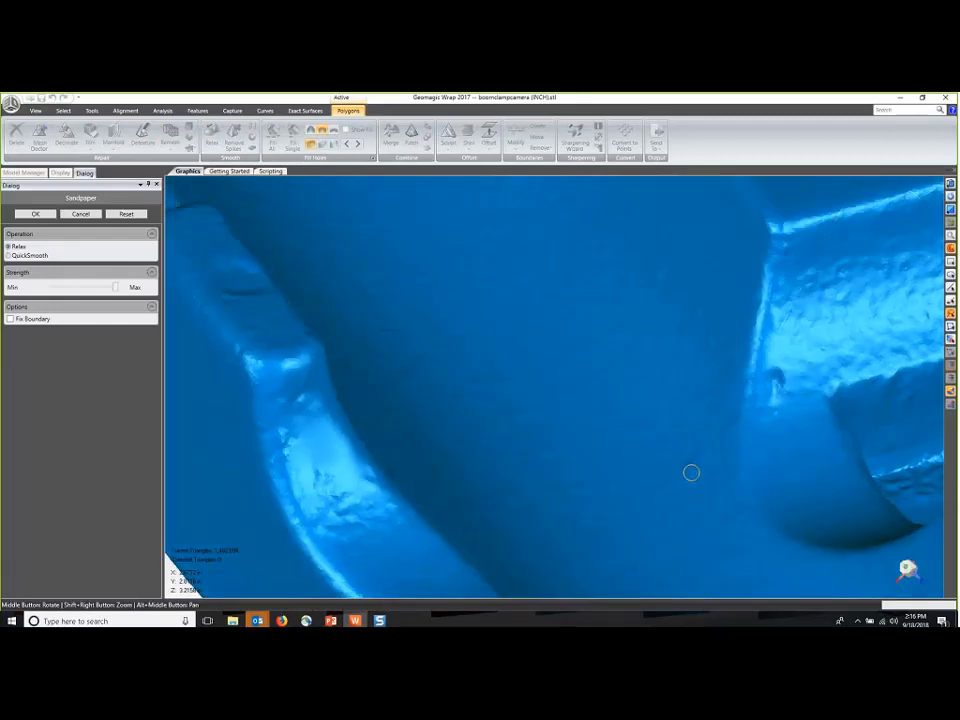
pyautogui.moveTo(705, 480); pyautogui.dragTo(677, 454, button='middle')
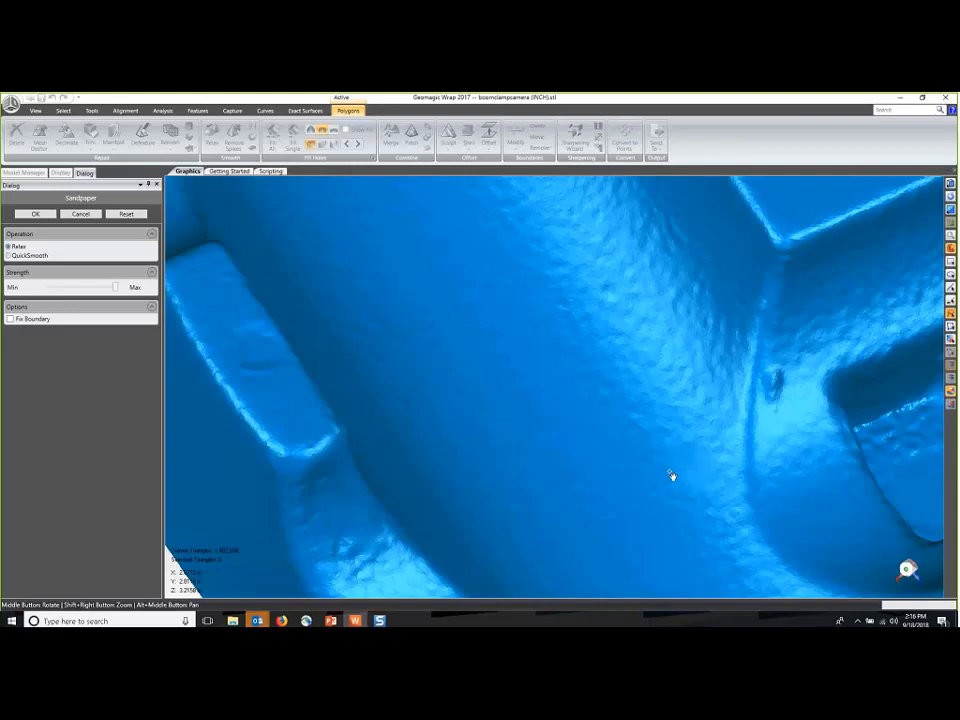
pyautogui.keyDown('alt'); pyautogui.moveTo(671, 465); pyautogui.dragTo(529, 435, button='middle'); pyautogui.keyUp('alt')
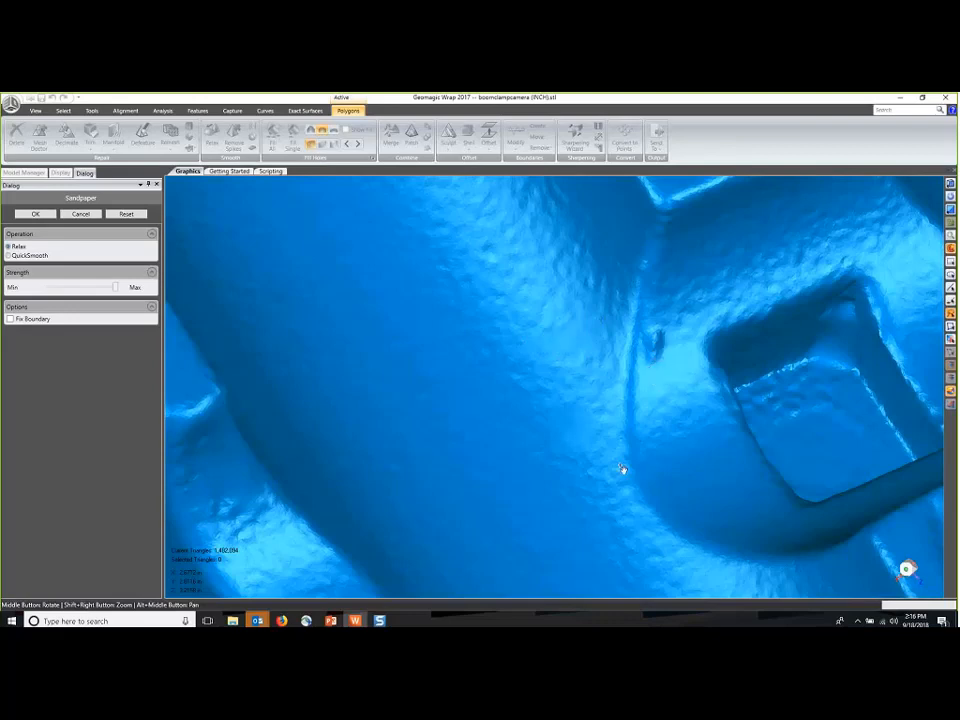
pyautogui.moveTo(544, 476); pyautogui.dragTo(468, 454, button='middle')
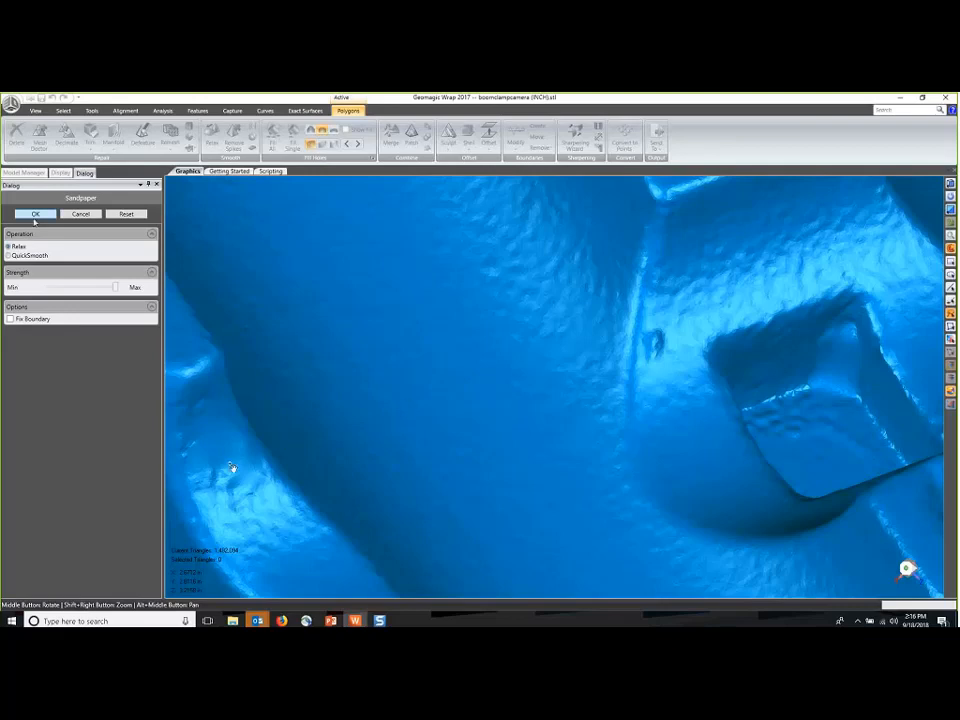
pyautogui.click(35, 215)
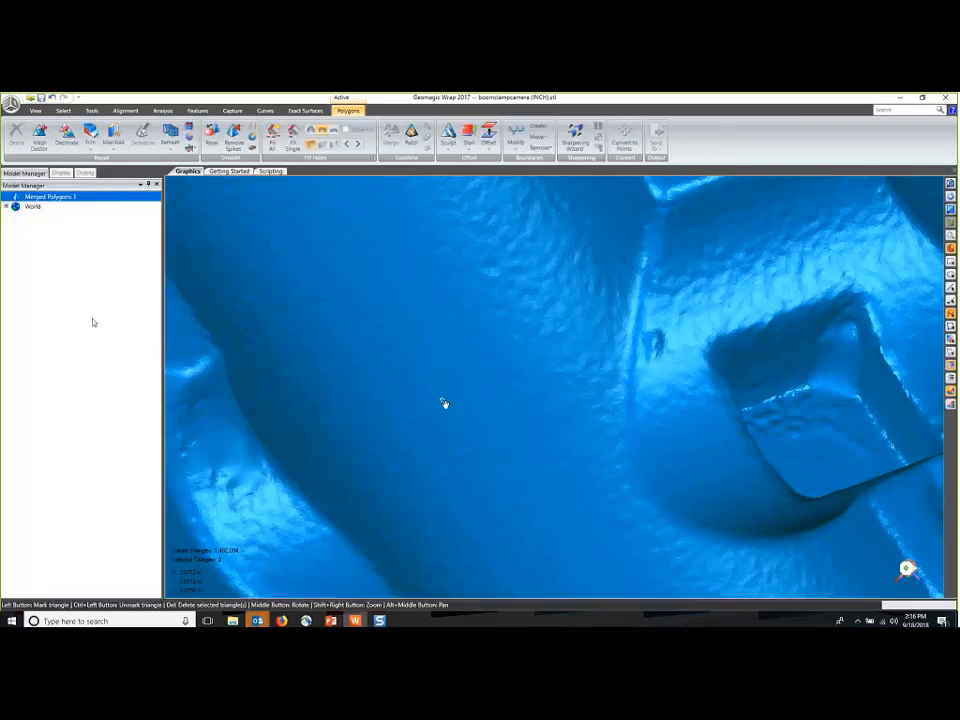
# Step: Relax the whole merged mesh with mid smoothness level, minimum strength, mid curvature priority and Fix Boundary on, and accept the result
pyautogui.scroll(-8, 459, 445)
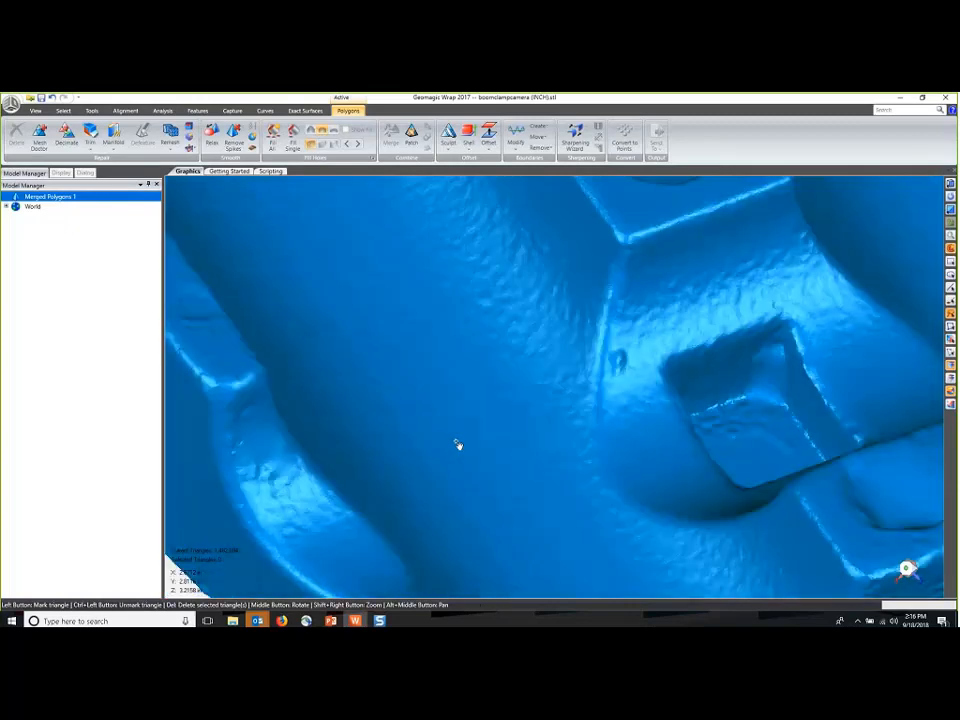
pyautogui.moveTo(552, 398); pyautogui.dragTo(522, 378, button='middle')
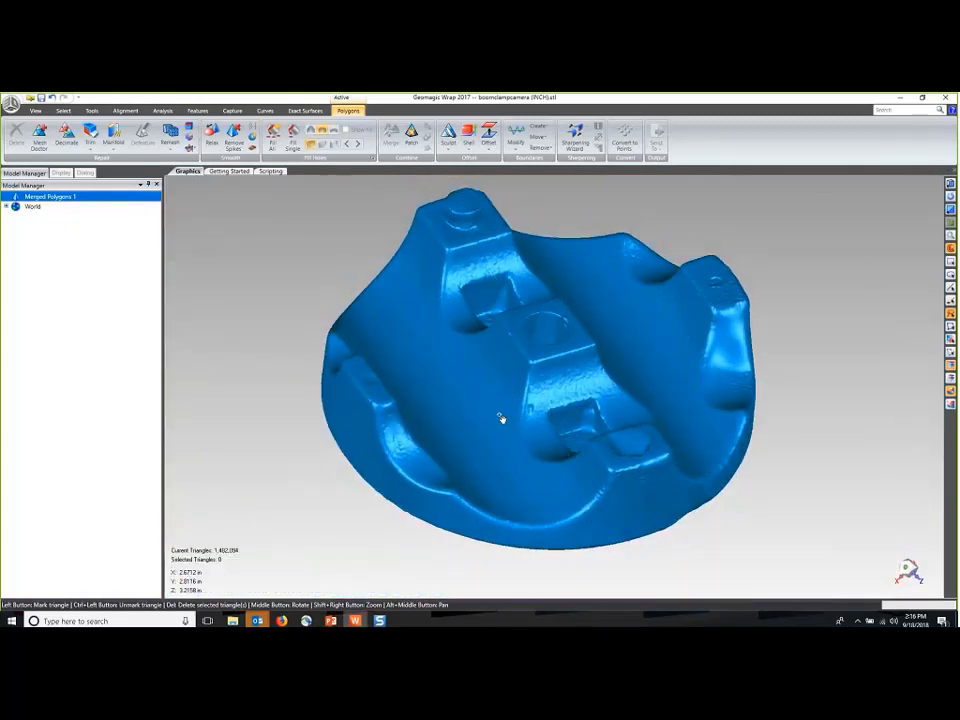
pyautogui.click(212, 138)
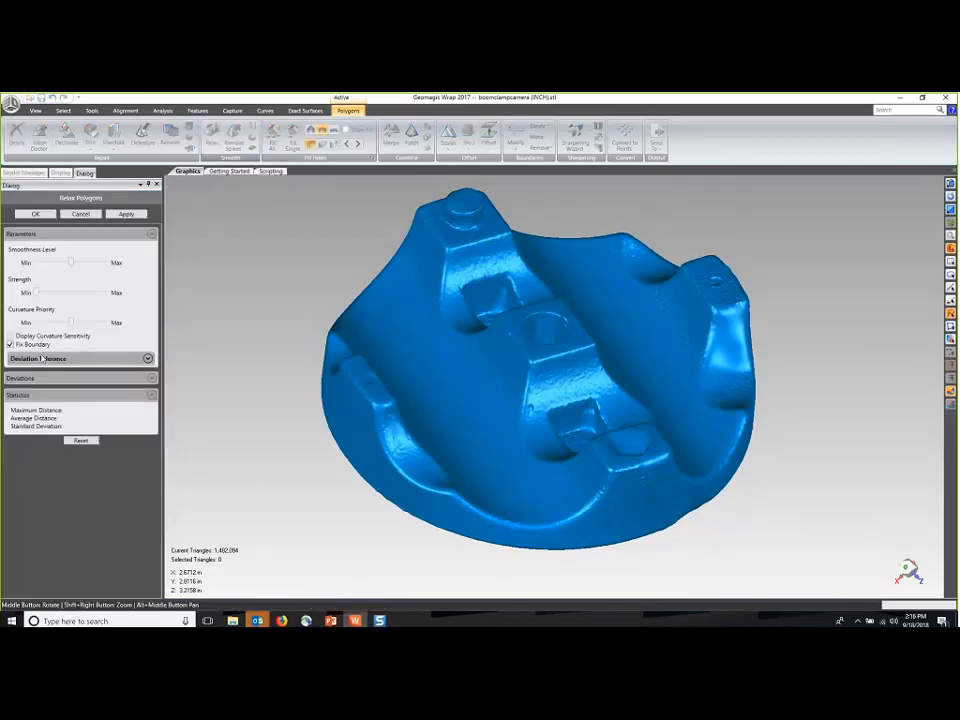
pyautogui.click(126, 214)
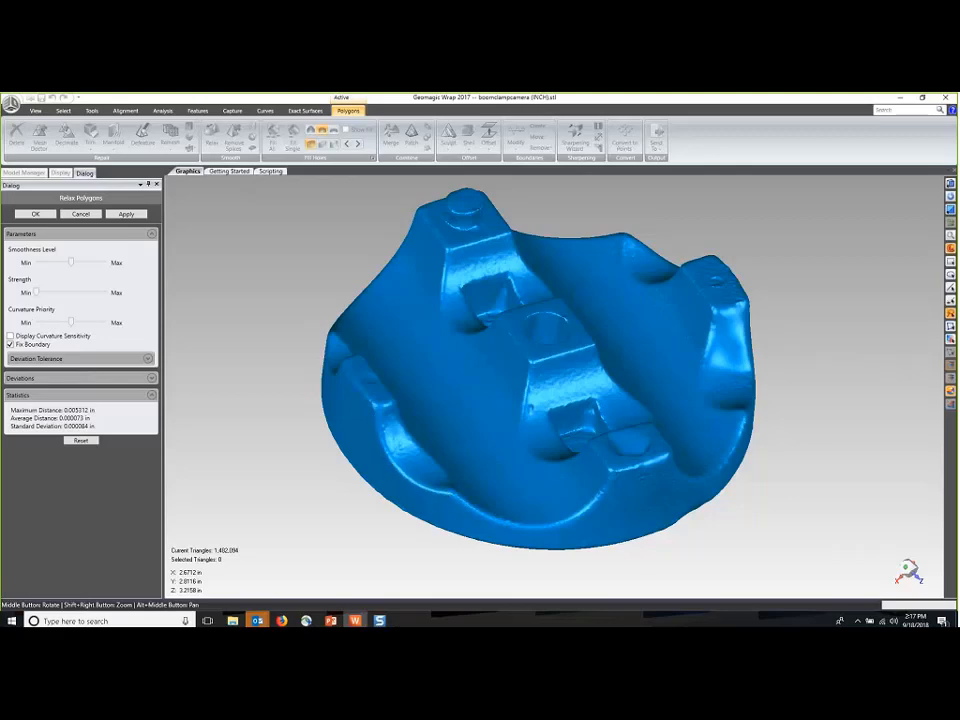
pyautogui.moveTo(600, 480); pyautogui.dragTo(530, 466, button='middle')
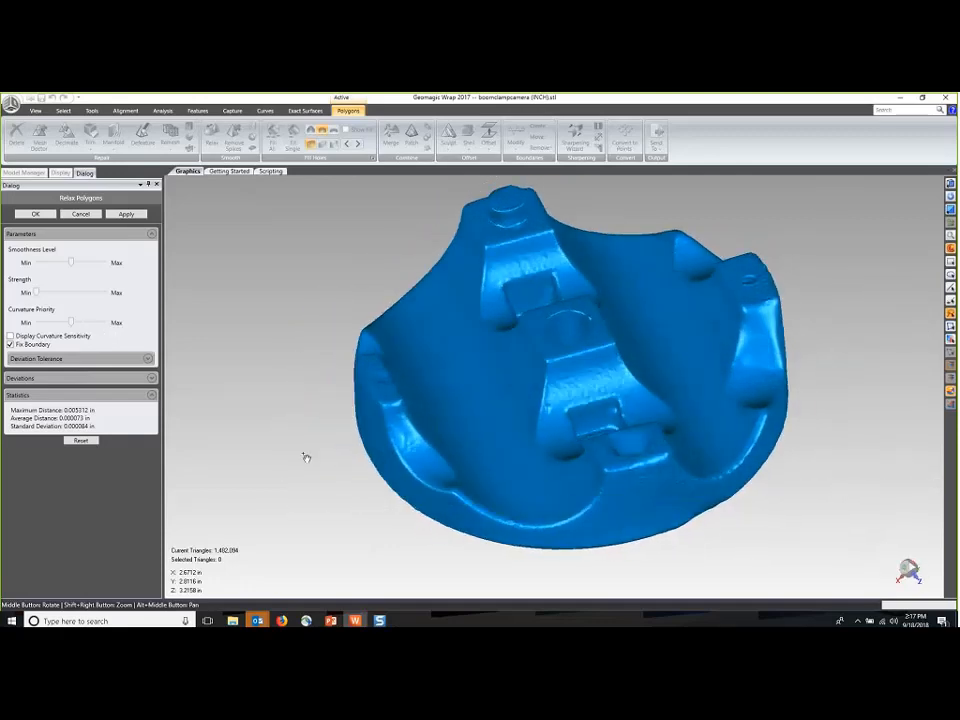
pyautogui.moveTo(340, 412); pyautogui.dragTo(428, 402, button='middle')
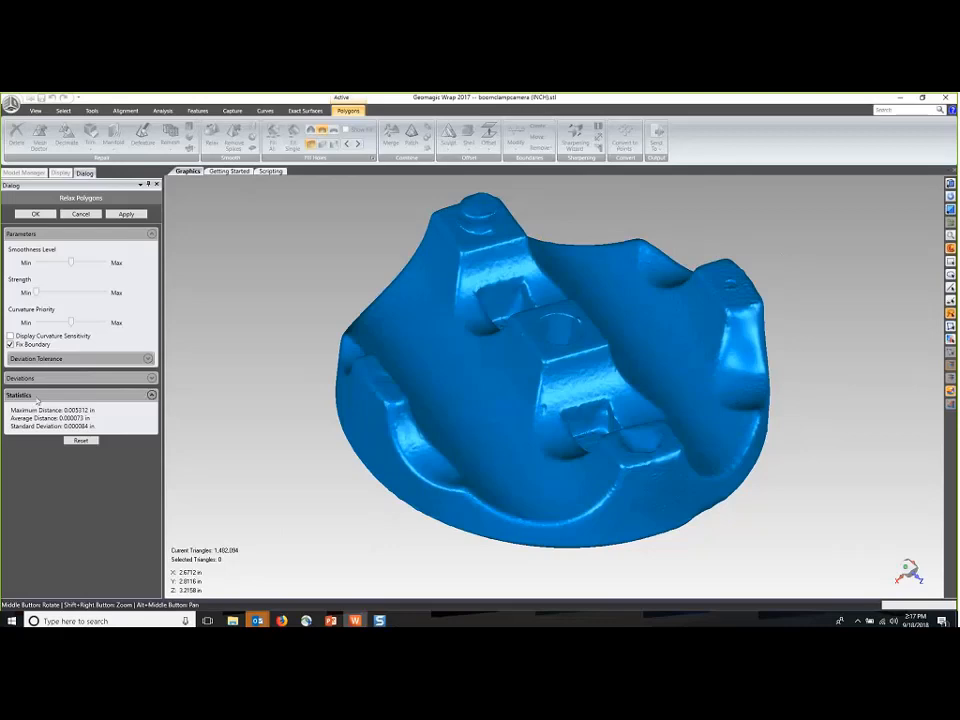
pyautogui.moveTo(371, 431)
pyautogui.mouseDown(button='middle')
pyautogui.moveTo(531, 440)
pyautogui.moveTo(371, 426)
pyautogui.moveTo(380, 430)
pyautogui.mouseUp(button='middle')
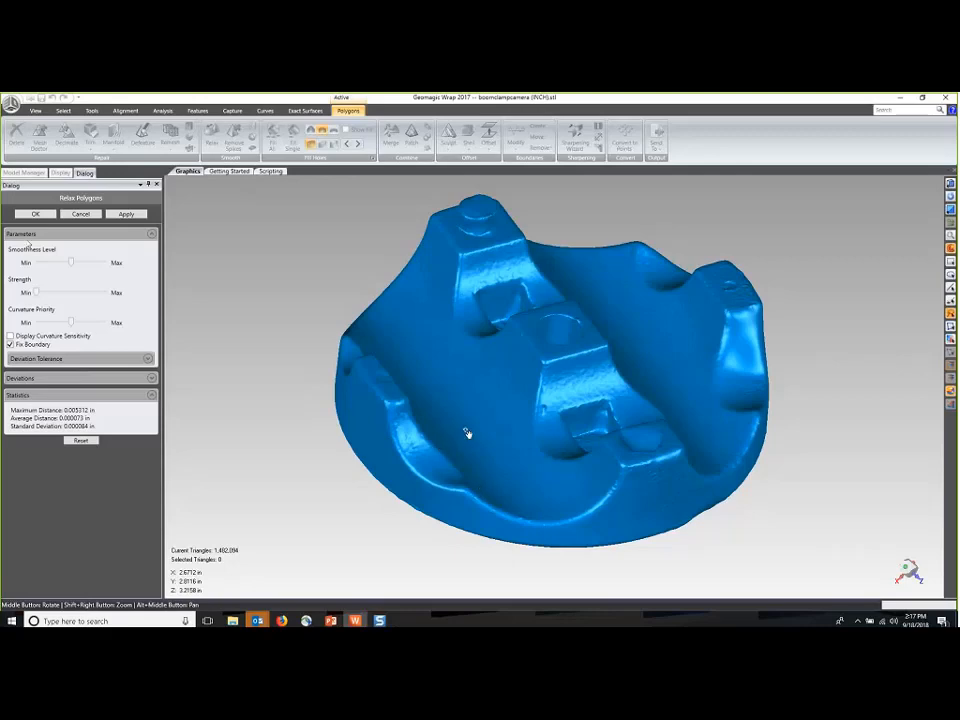
pyautogui.click(33, 213)
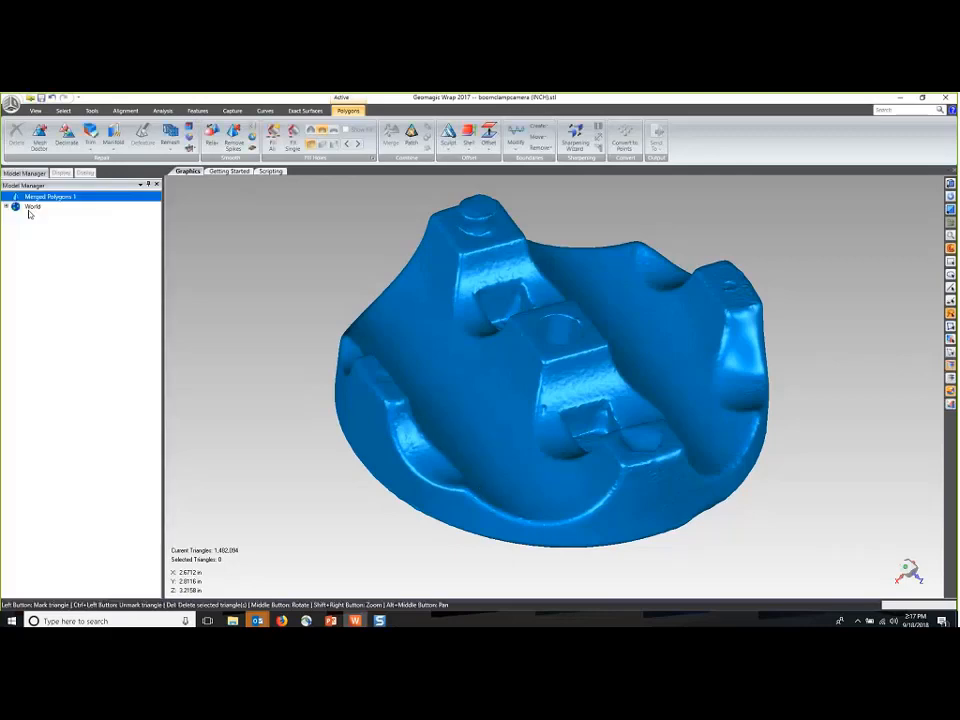
# Step: Examine the relaxed mesh from several sides, looking closely at the bosses and the cylindrical pin on the outer boss
pyautogui.moveTo(254, 408); pyautogui.dragTo(375, 390, button='middle')
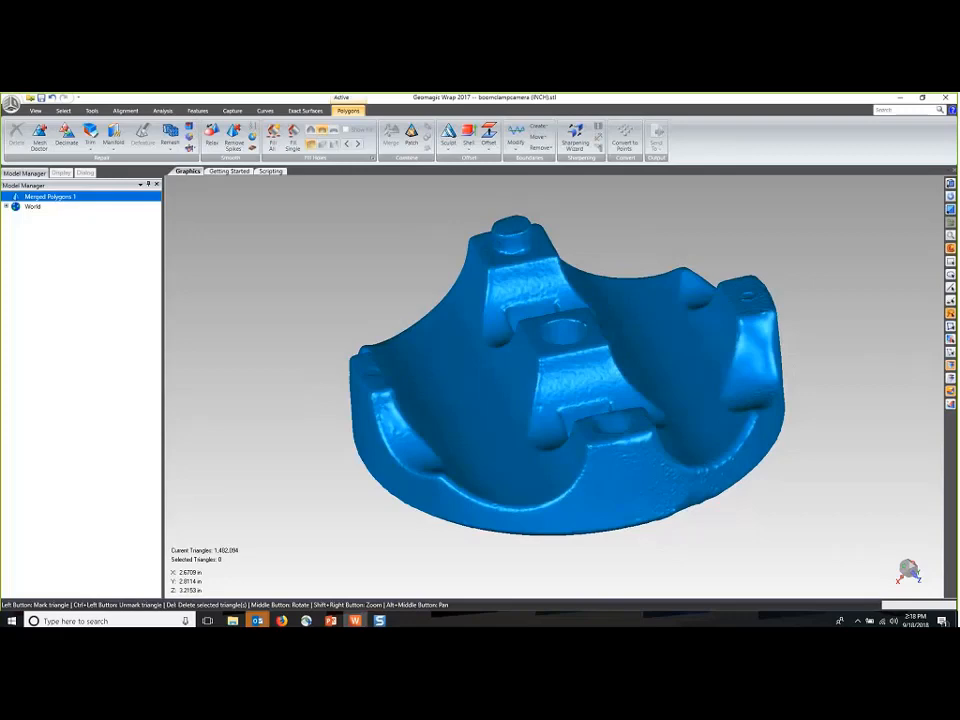
pyautogui.moveTo(529, 519); pyautogui.dragTo(274, 508, button='middle')
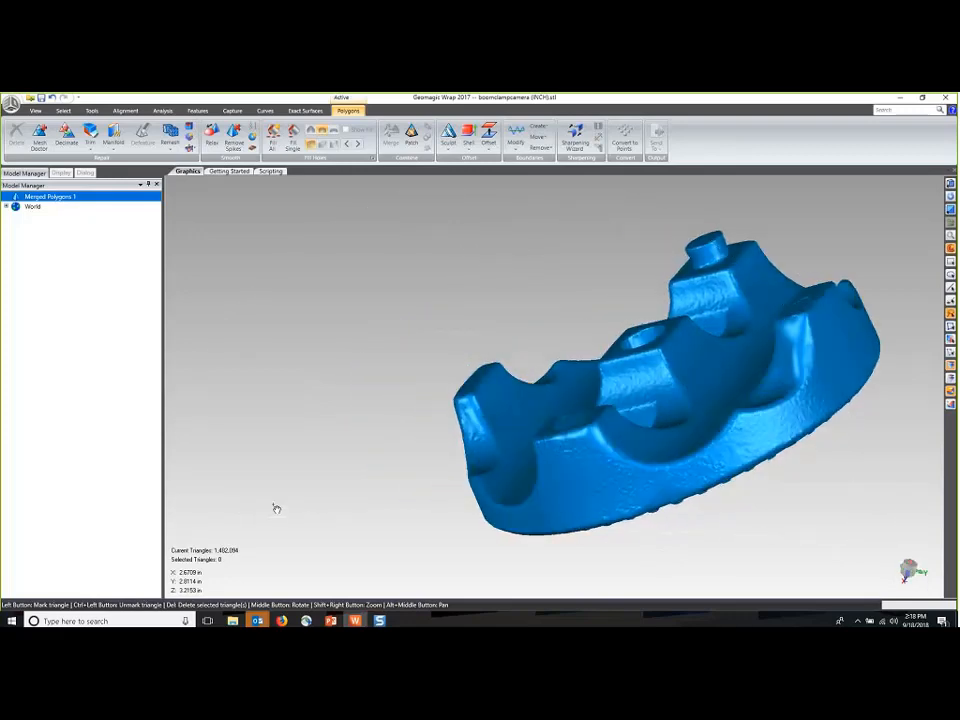
pyautogui.moveTo(540, 506); pyautogui.dragTo(701, 399, button='middle')
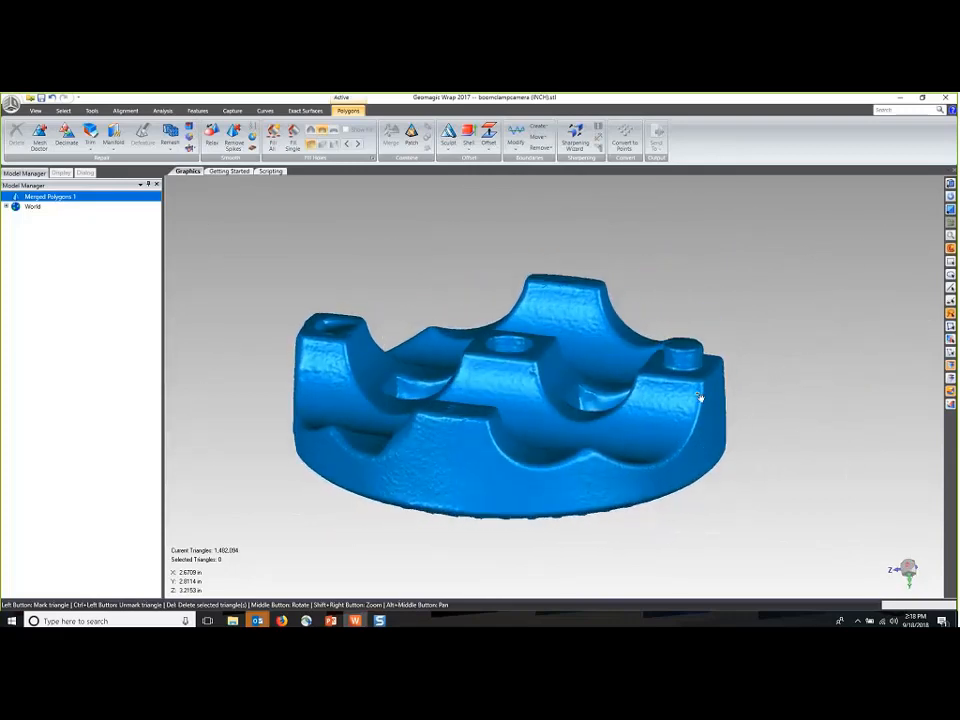
pyautogui.click(199, 112)
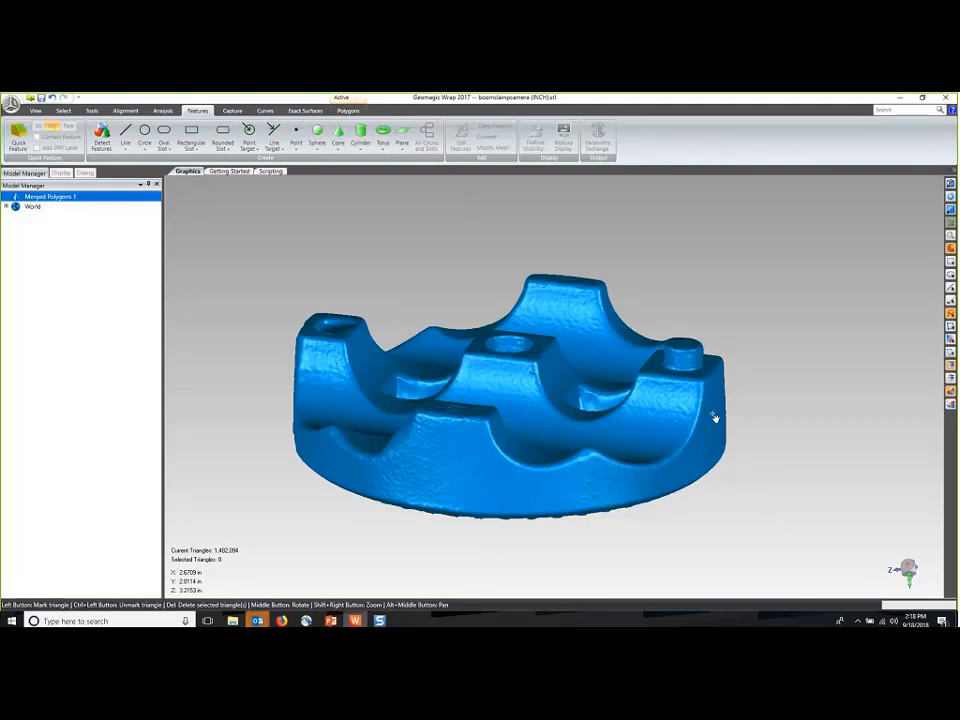
pyautogui.scroll(5, 715, 418)
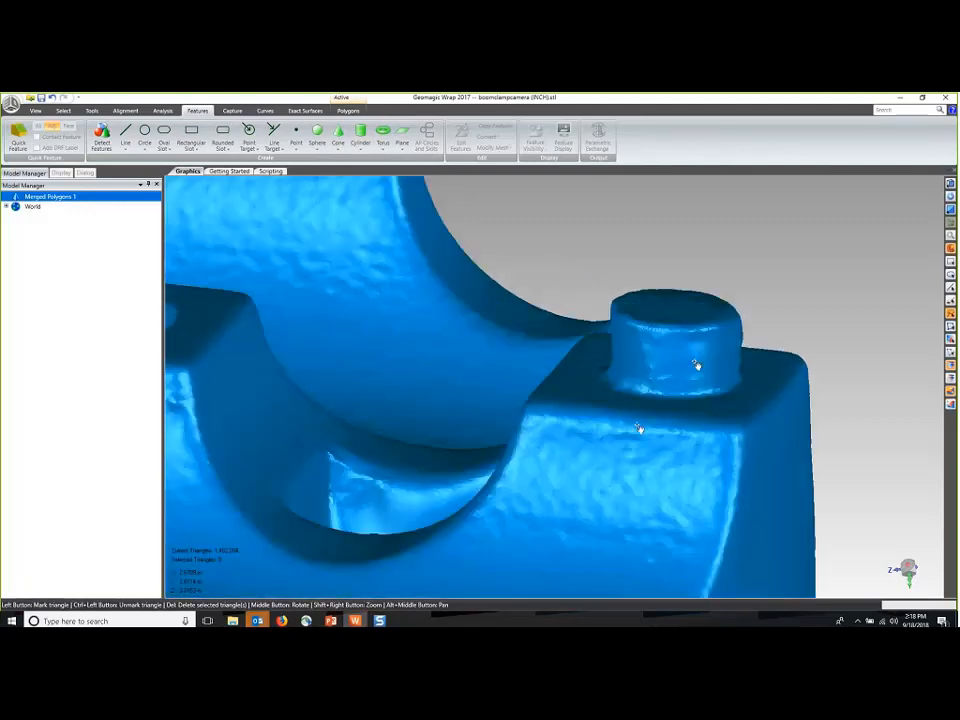
pyautogui.moveTo(639, 428); pyautogui.dragTo(757, 403, button='middle')
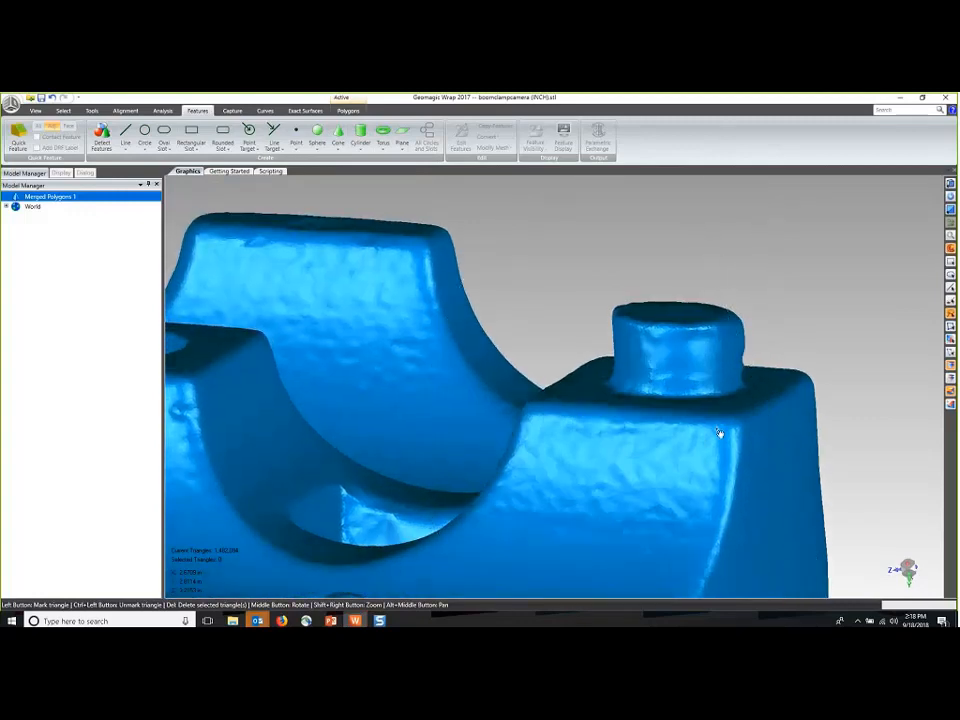
pyautogui.moveTo(716, 434); pyautogui.dragTo(684, 446, button='middle')
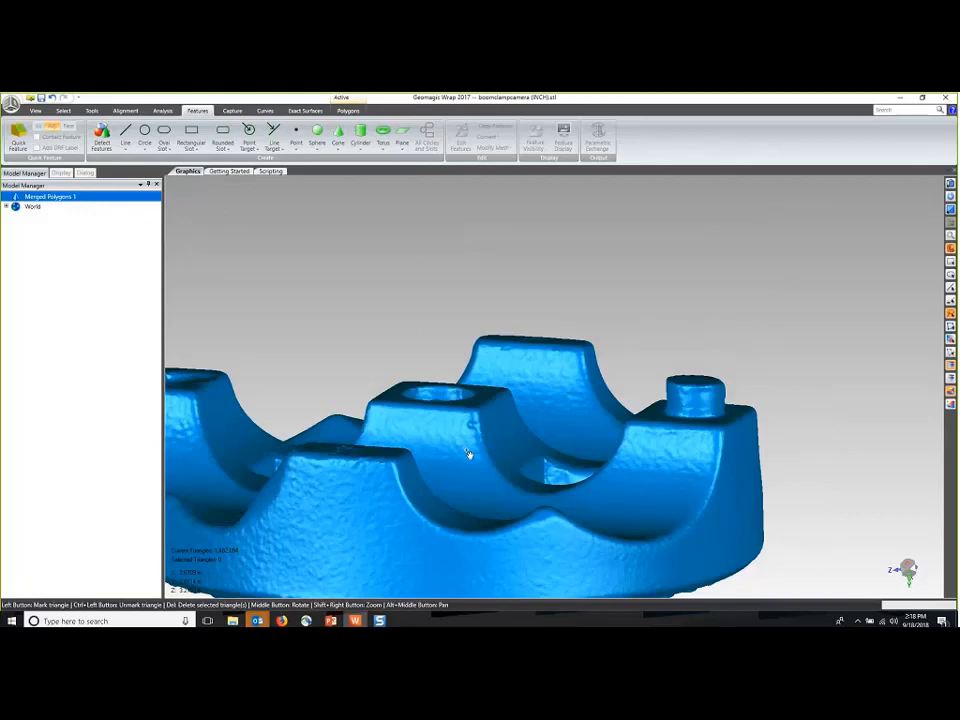
pyautogui.moveTo(468, 454); pyautogui.dragTo(272, 410, button='middle')
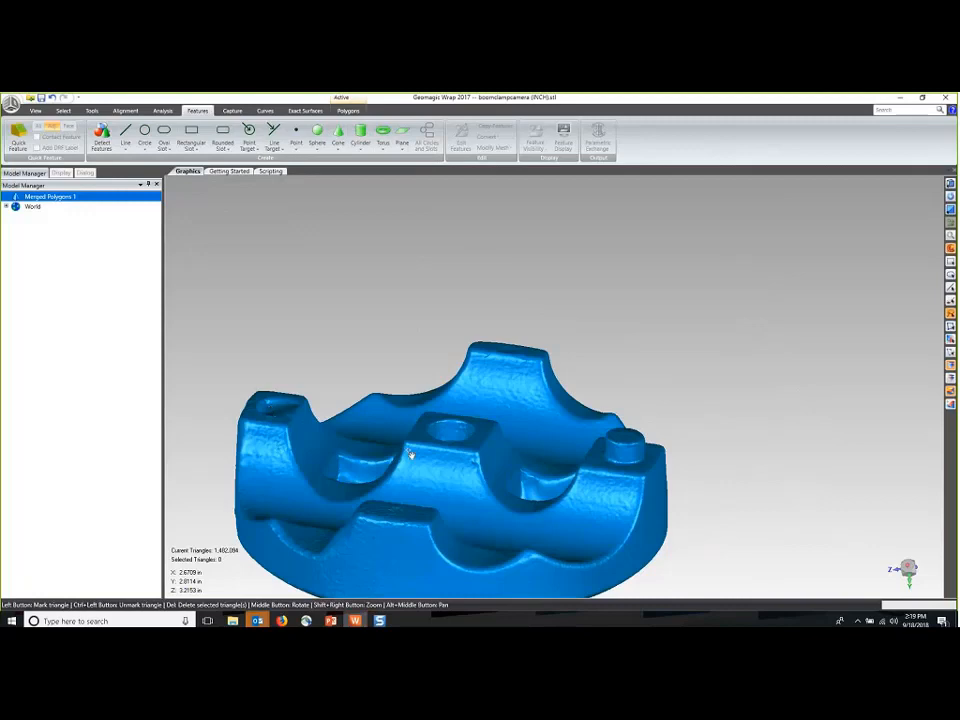
pyautogui.moveTo(521, 436); pyautogui.dragTo(589, 473, button='middle')
# Step: Select the triangle band around the cylindrical pin's side wall and create a best-fit cylinder feature from it, leaving Contact Feature off
pyautogui.scroll(5, 649, 484)
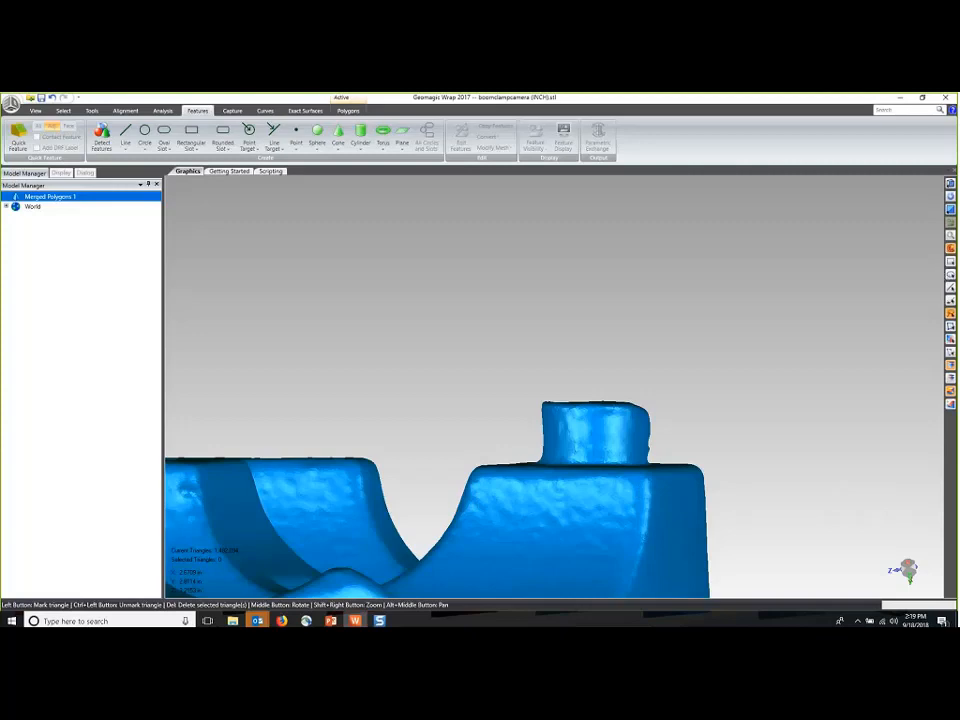
pyautogui.scroll(2, 596, 469)
pyautogui.moveTo(596, 469); pyautogui.dragTo(675, 443, button='middle')
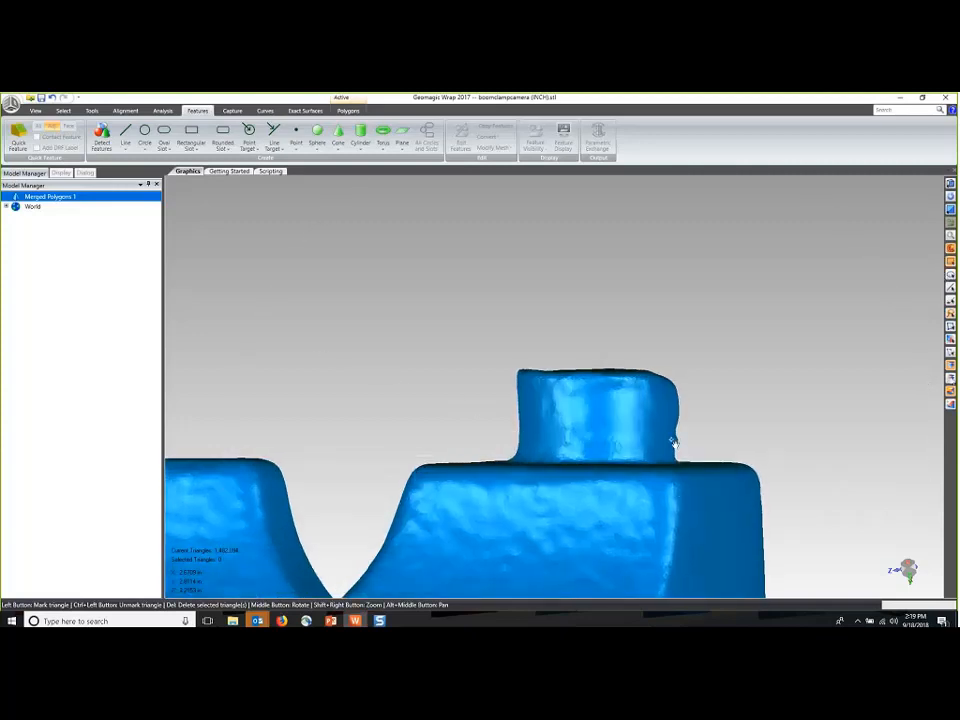
pyautogui.moveTo(491, 390); pyautogui.dragTo(707, 452)
pyautogui.moveTo(625, 413); pyautogui.dragTo(628, 506, button='middle')
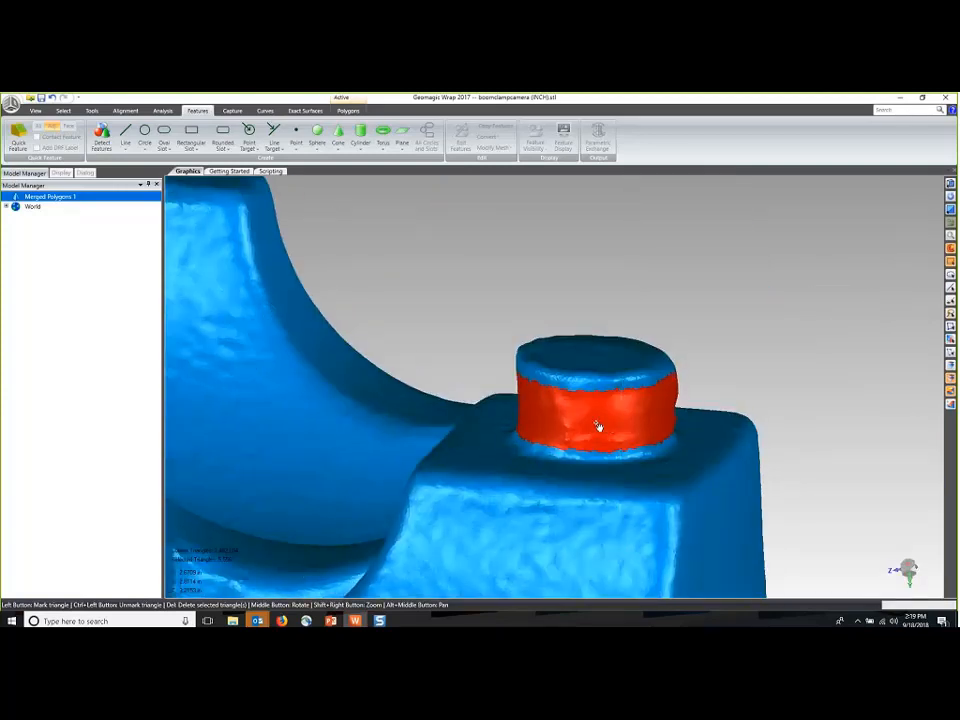
pyautogui.moveTo(600, 427)
pyautogui.mouseDown(button='middle')
pyautogui.moveTo(825, 456)
pyautogui.moveTo(544, 446)
pyautogui.moveTo(603, 449)
pyautogui.moveTo(590, 440)
pyautogui.mouseUp(button='middle')
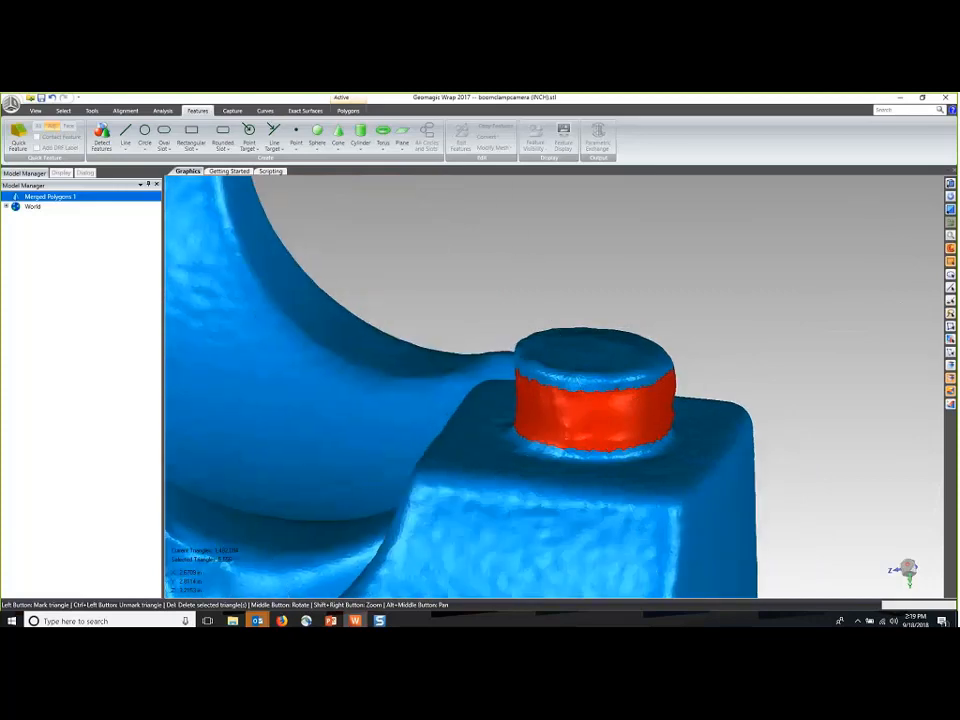
pyautogui.click(361, 149)
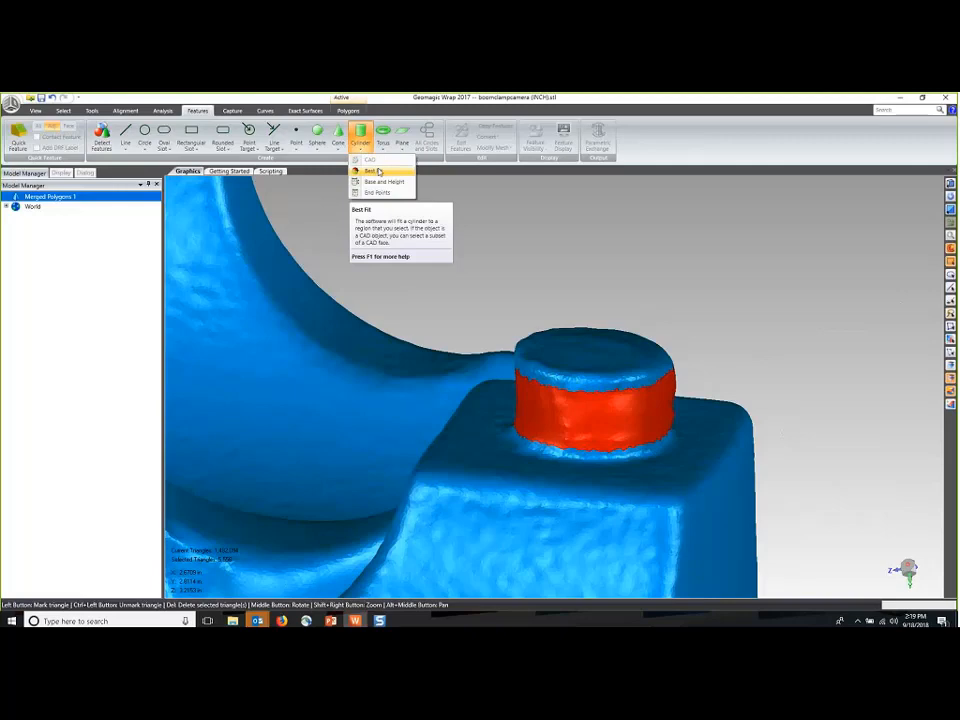
pyautogui.click(370, 171)
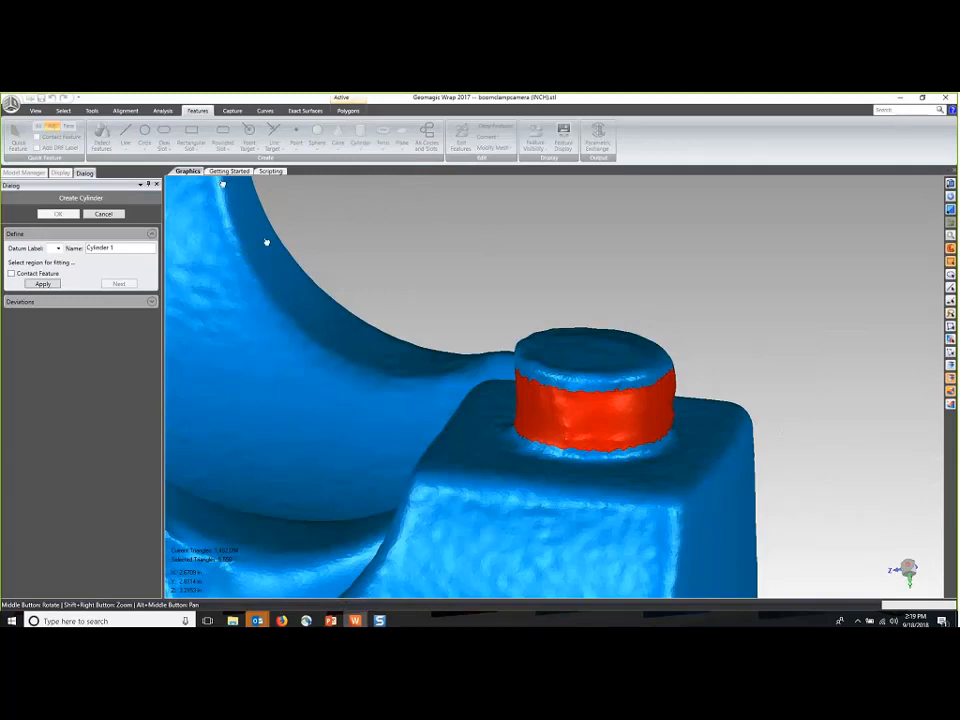
pyautogui.click(43, 284)
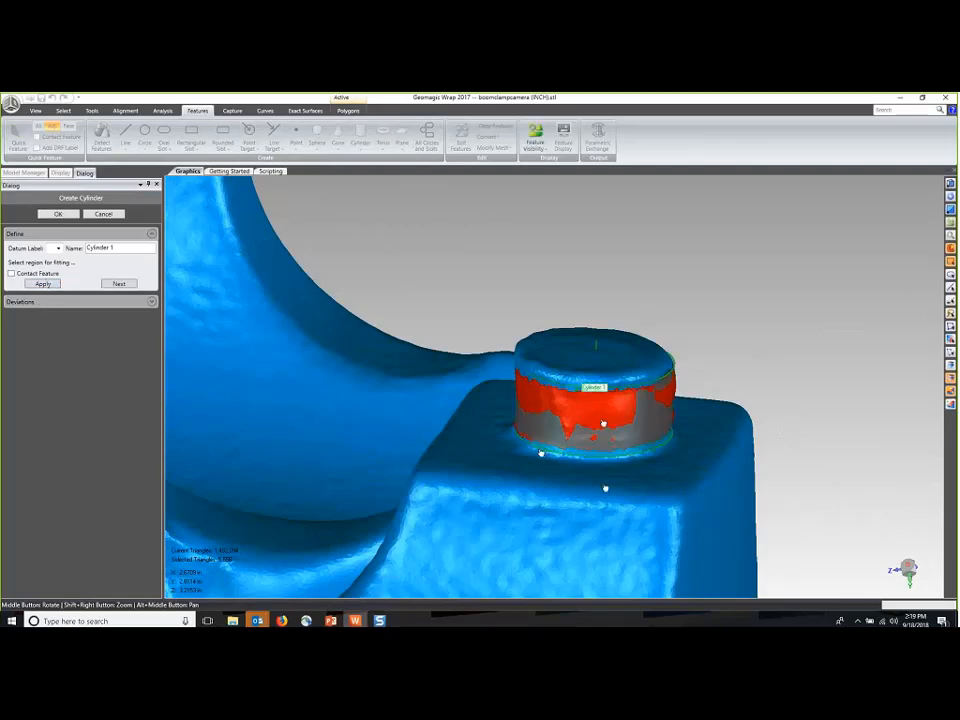
pyautogui.moveTo(605, 488); pyautogui.dragTo(506, 504, button='middle')
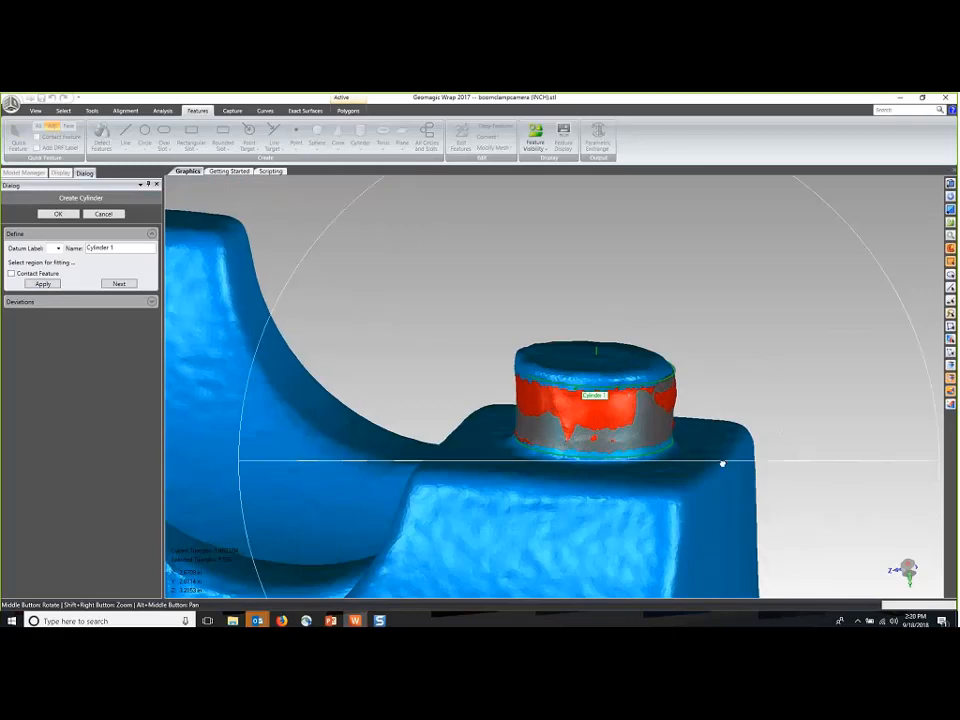
pyautogui.moveTo(722, 463); pyautogui.dragTo(544, 437, button='middle')
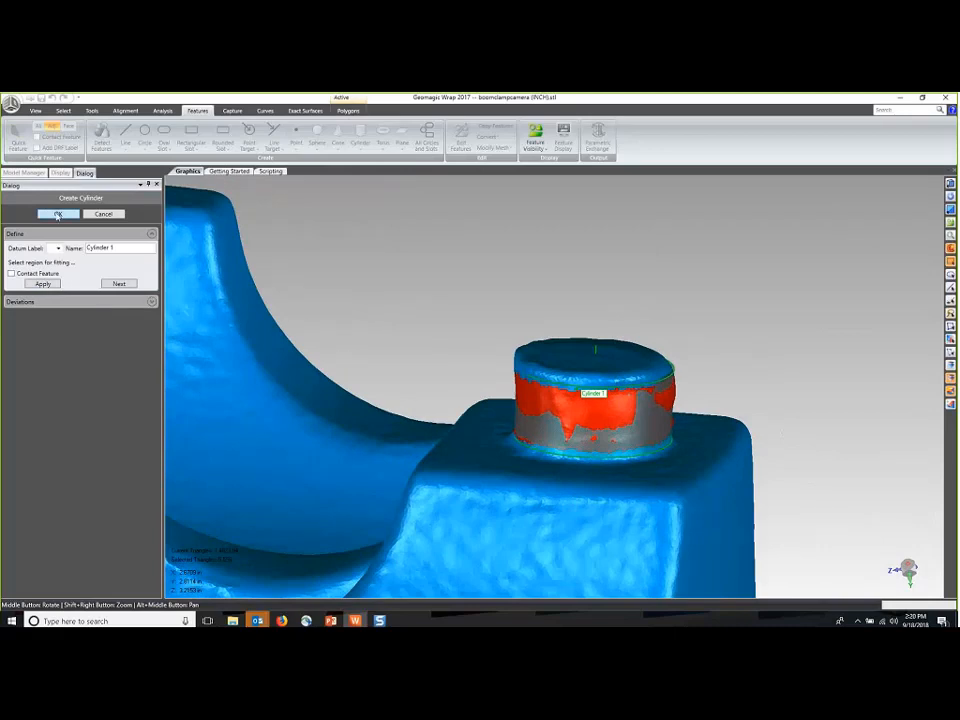
pyautogui.click(58, 216)
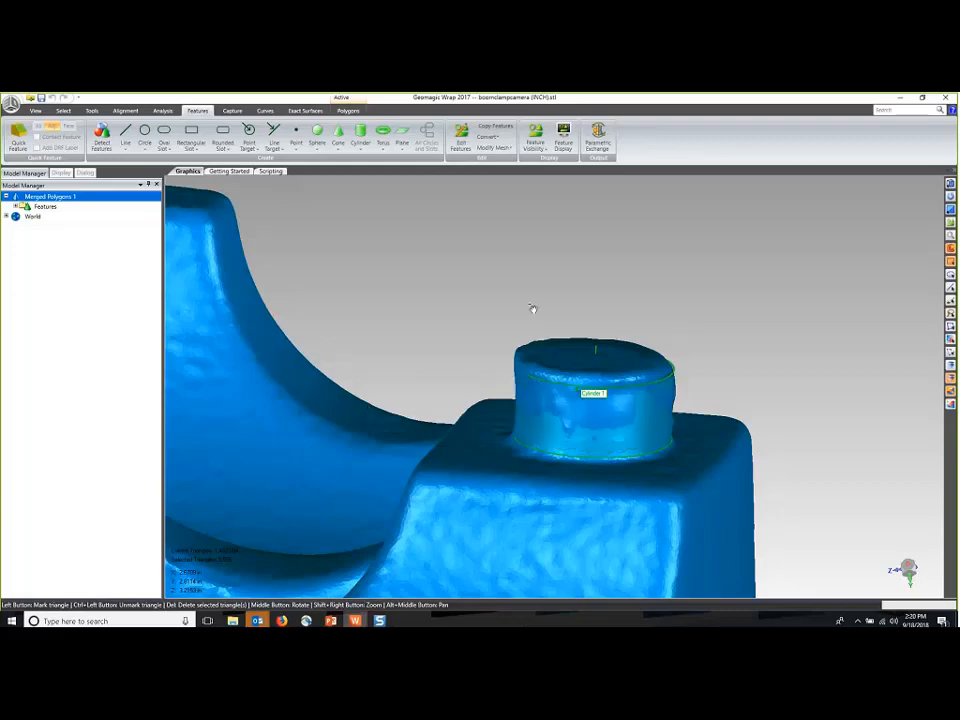
# Step: Start fitting the mesh to the pin's cylinder feature and examine the By Distance triangle selection at a maximum of 0.0289 in
pyautogui.moveTo(500, 450); pyautogui.dragTo(532, 433, button='middle')
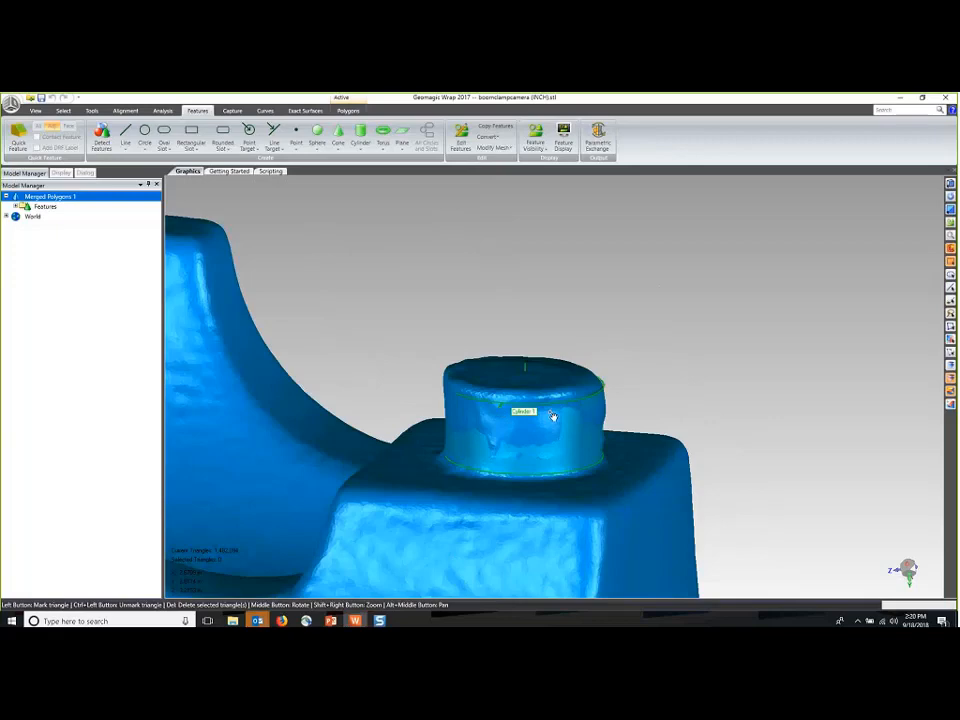
pyautogui.scroll(2, 565, 415)
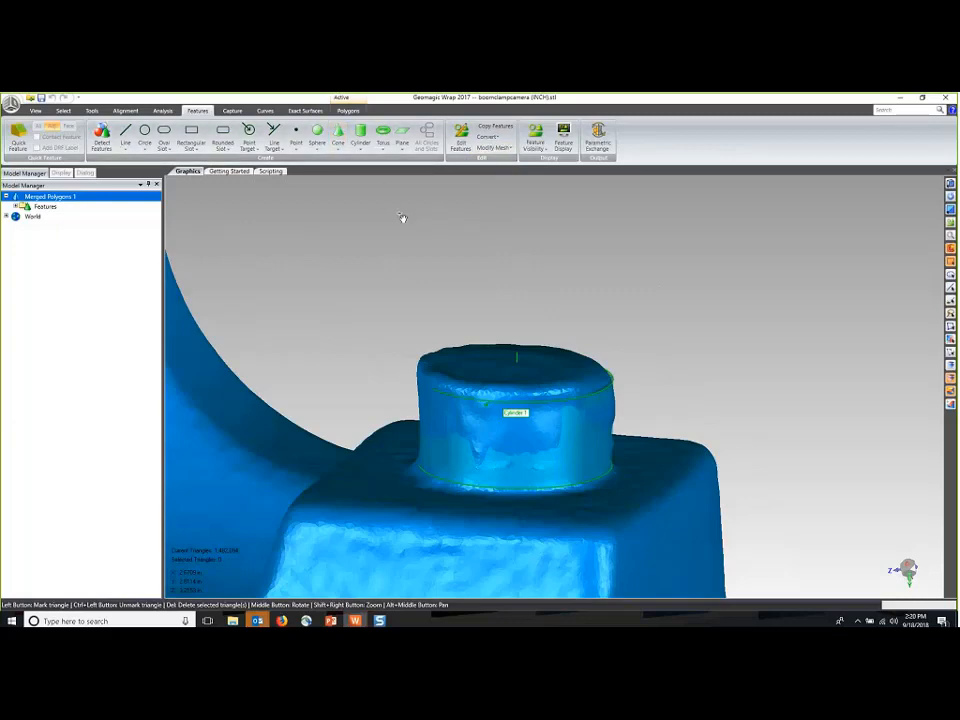
pyautogui.click(503, 147)
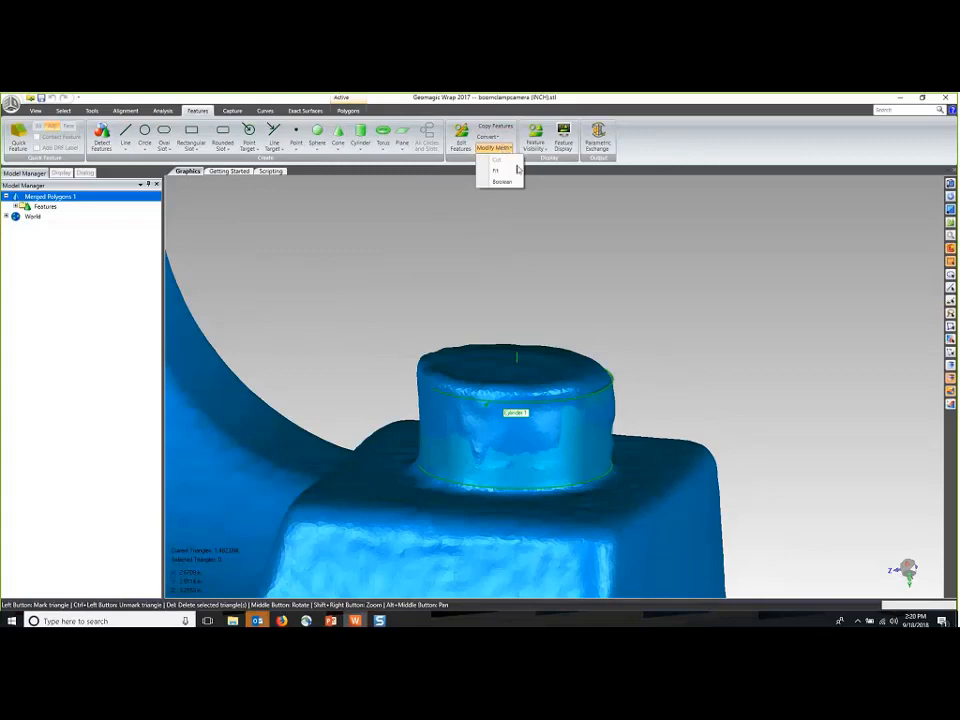
pyautogui.click(495, 170)
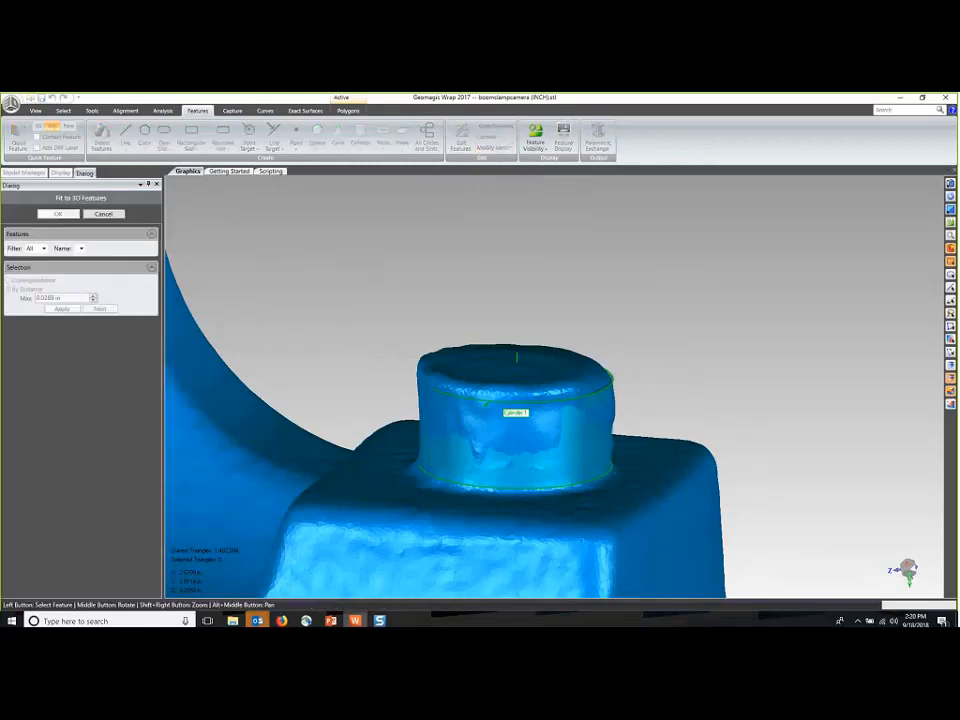
pyautogui.click(614, 398)
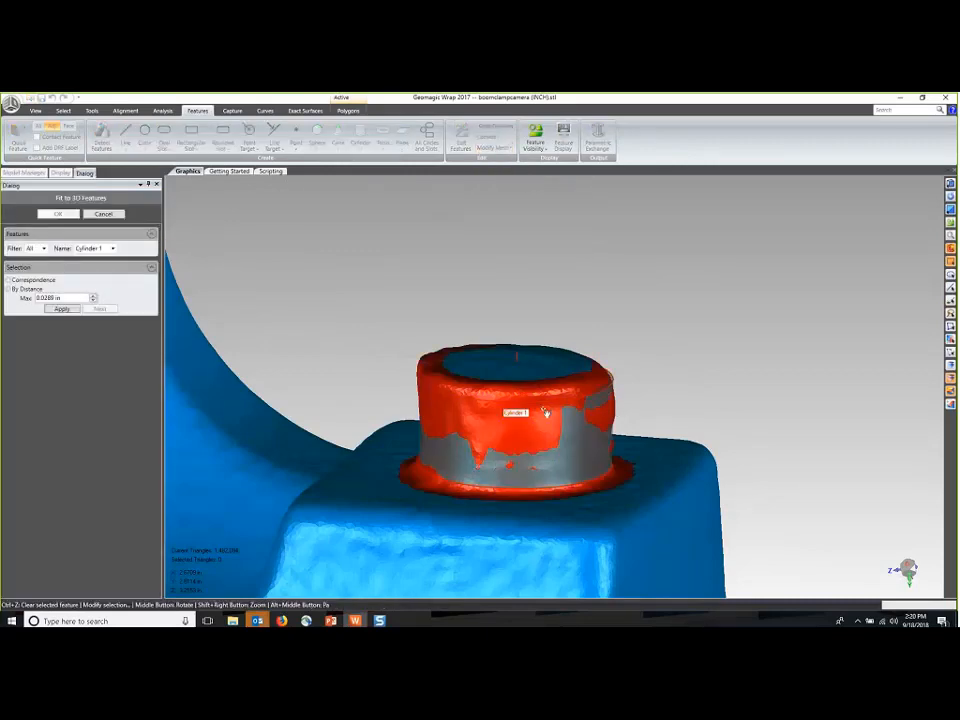
pyautogui.moveTo(460, 402); pyautogui.dragTo(452, 505, button='middle')
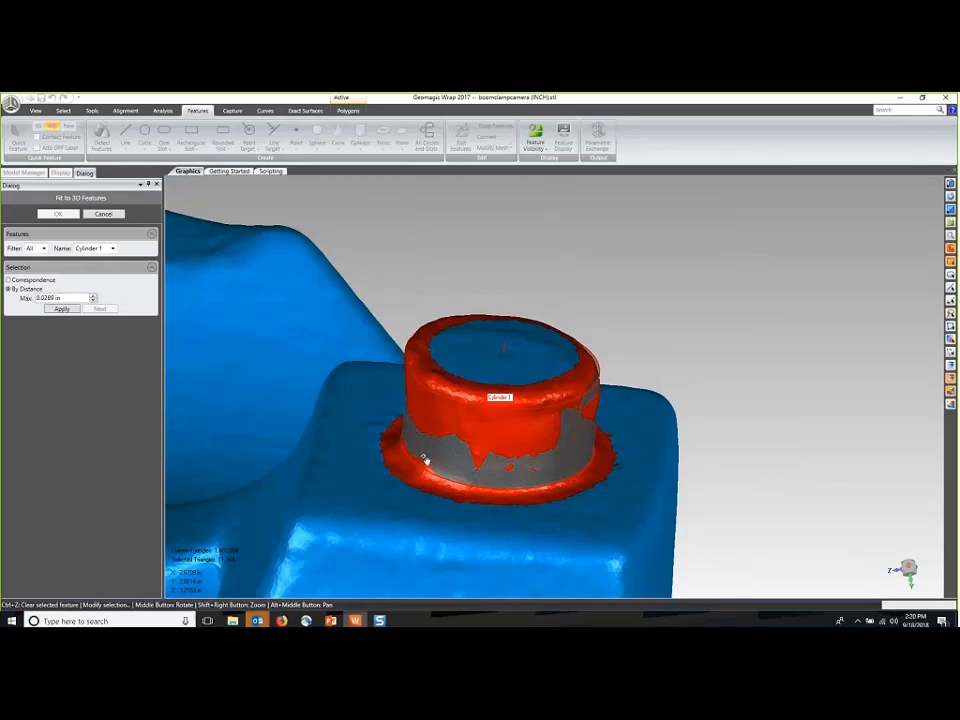
pyautogui.moveTo(486, 363); pyautogui.dragTo(482, 602, button='middle')
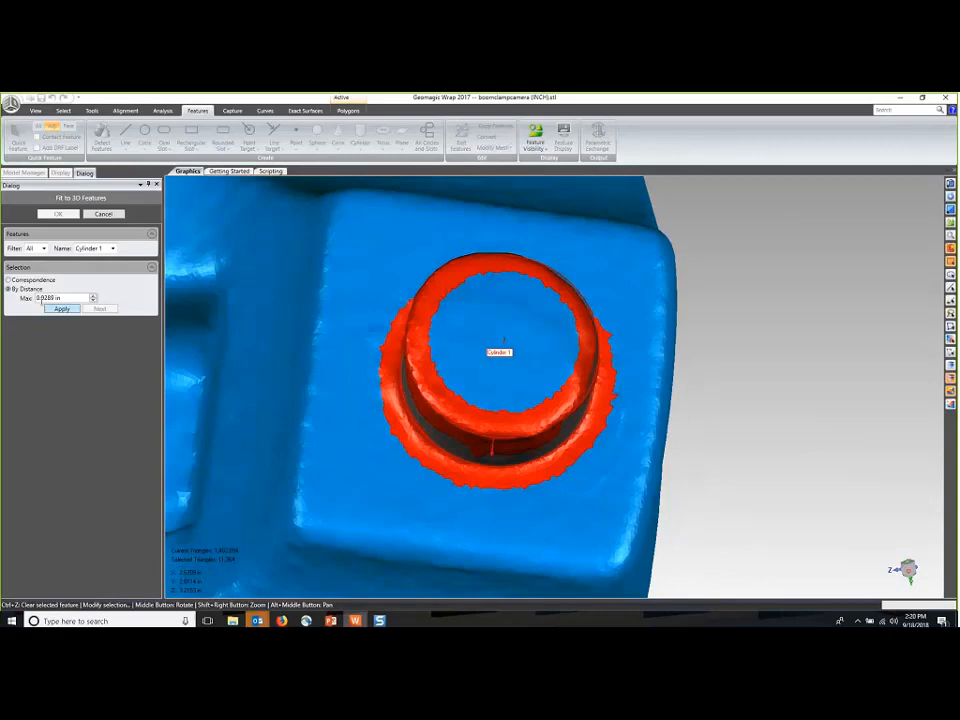
pyautogui.moveTo(441, 339); pyautogui.dragTo(523, 443, button='middle')
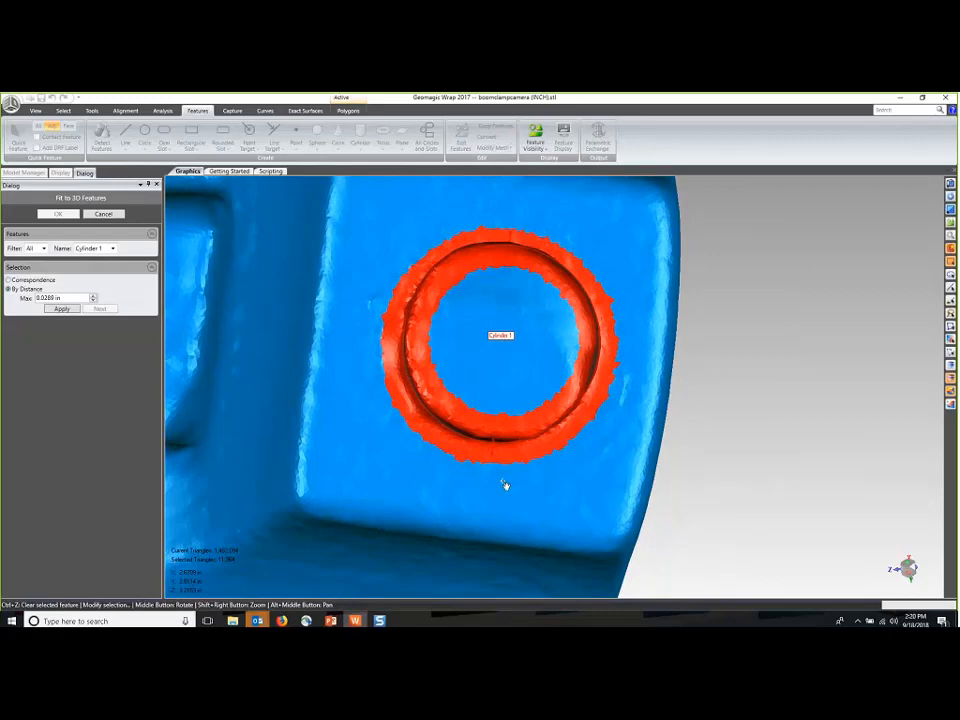
pyautogui.moveTo(506, 486); pyautogui.dragTo(506, 330, button='middle')
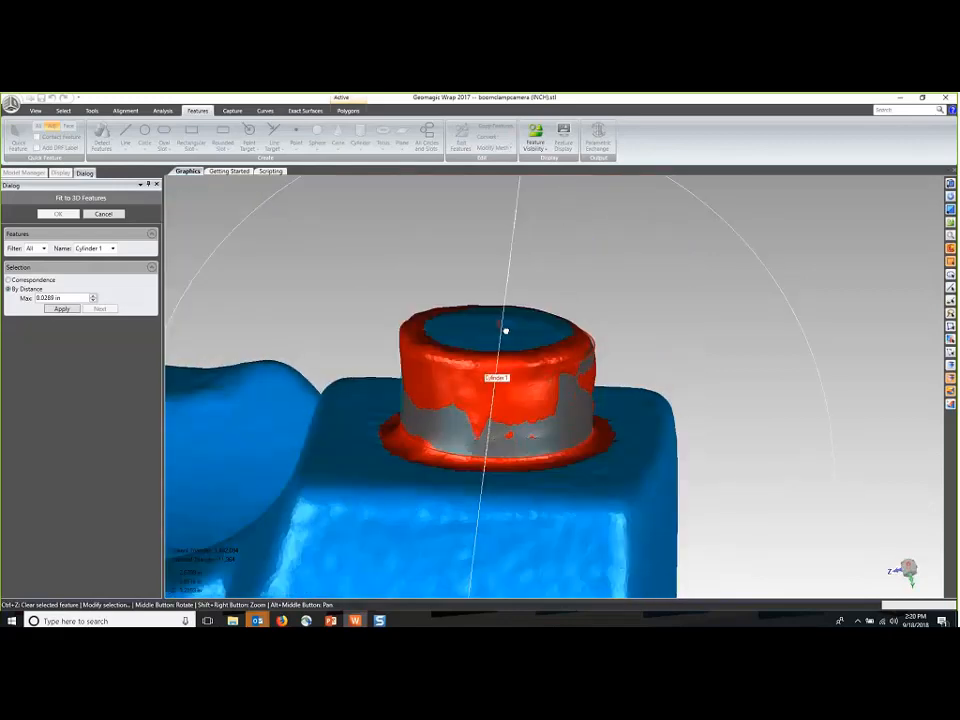
# Step: Limit the triangle selection to Correspondence, fit the pin's side wall to the cylinder feature, and accept the result
pyautogui.click(33, 281)
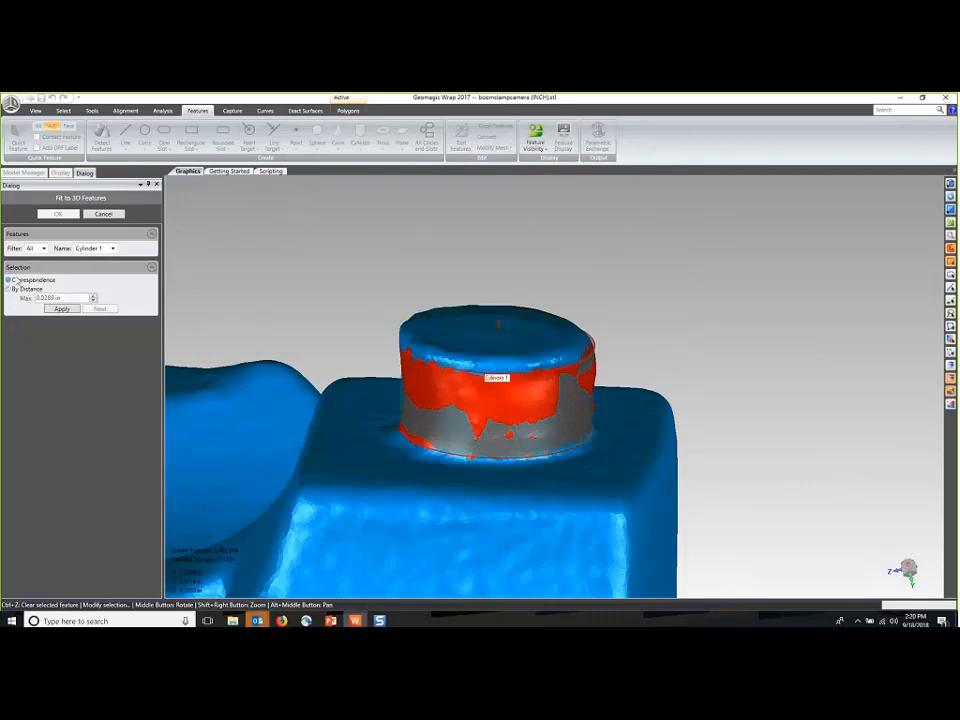
pyautogui.moveTo(380, 343); pyautogui.dragTo(433, 362, button='middle')
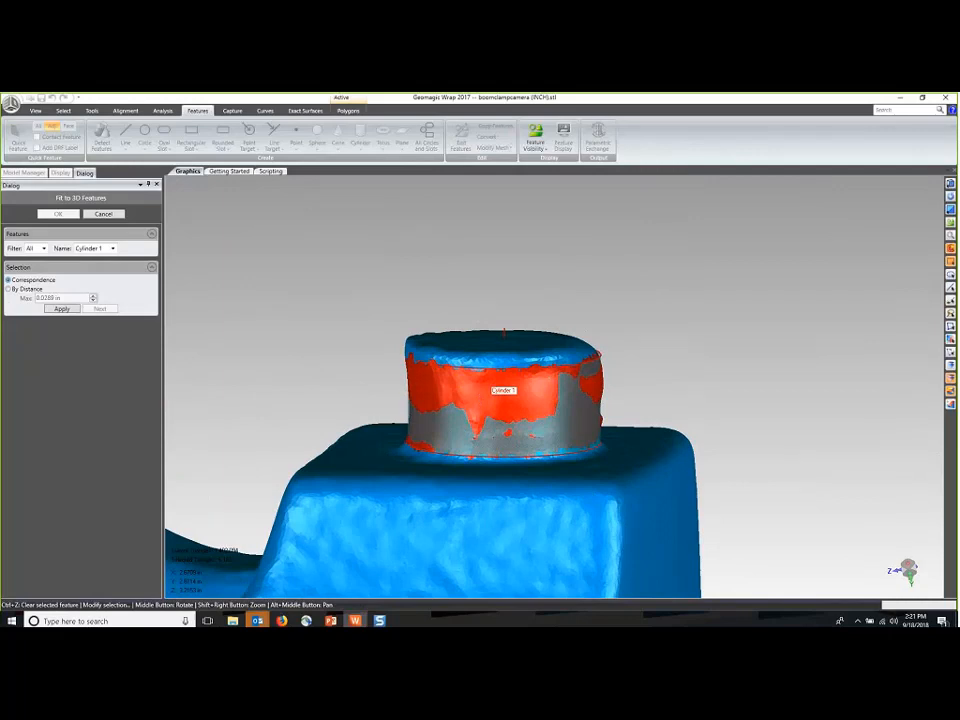
pyautogui.click(62, 309)
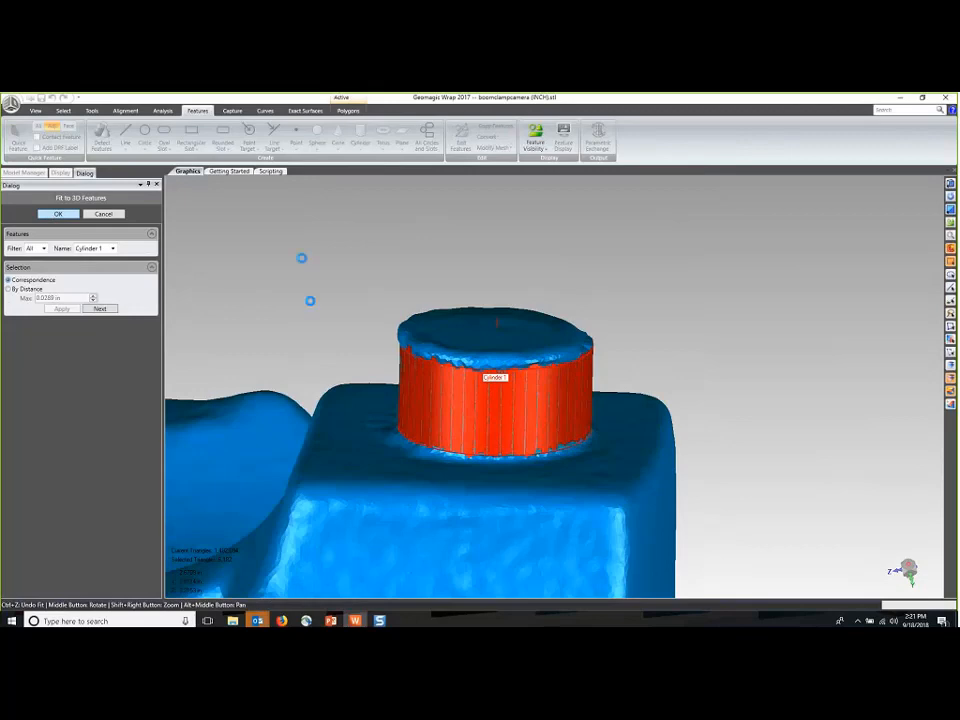
pyautogui.click(58, 214)
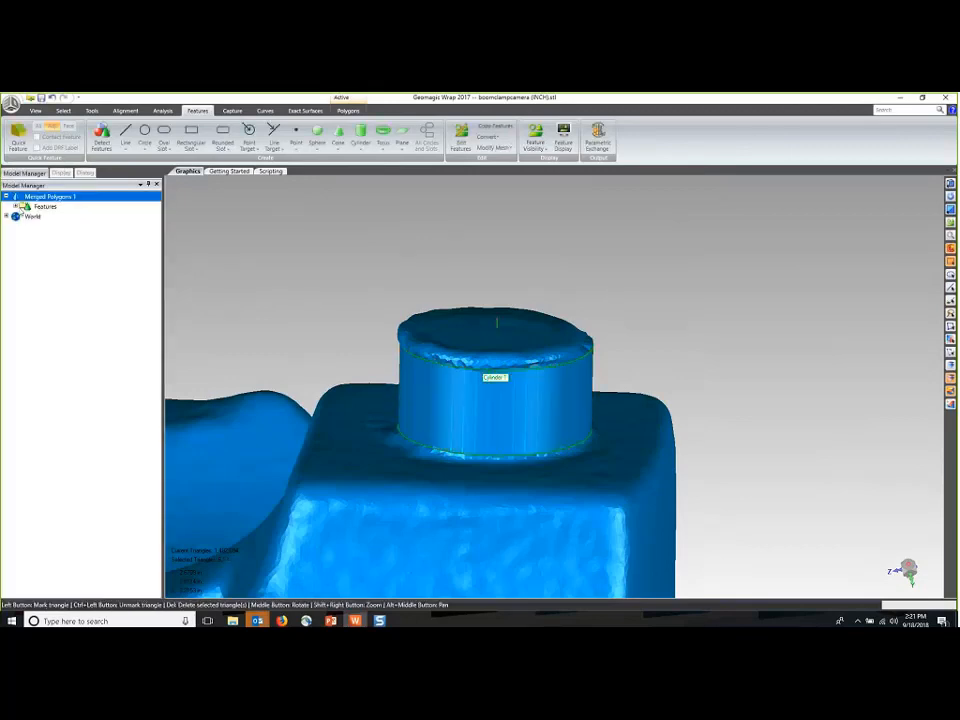
# Step: Hide the Cylinder 1 feature and examine the fitted side wall and its upper and lower edges on the pin
pyautogui.rightClick(62, 216)
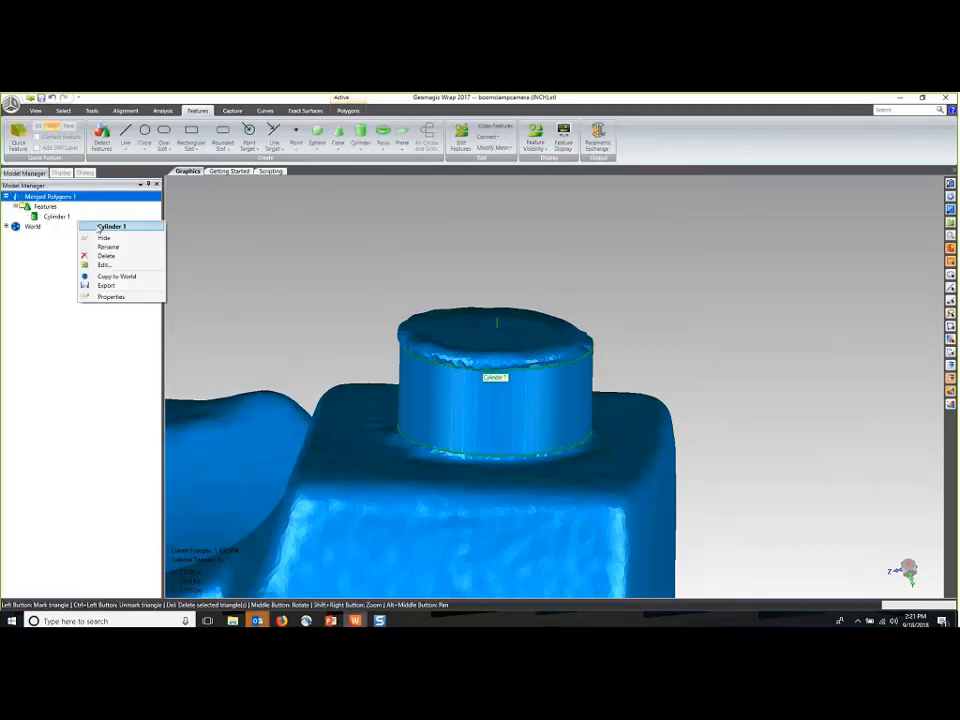
pyautogui.click(105, 238)
pyautogui.scroll(3, 499, 427)
pyautogui.moveTo(499, 427); pyautogui.dragTo(306, 386, button='middle')
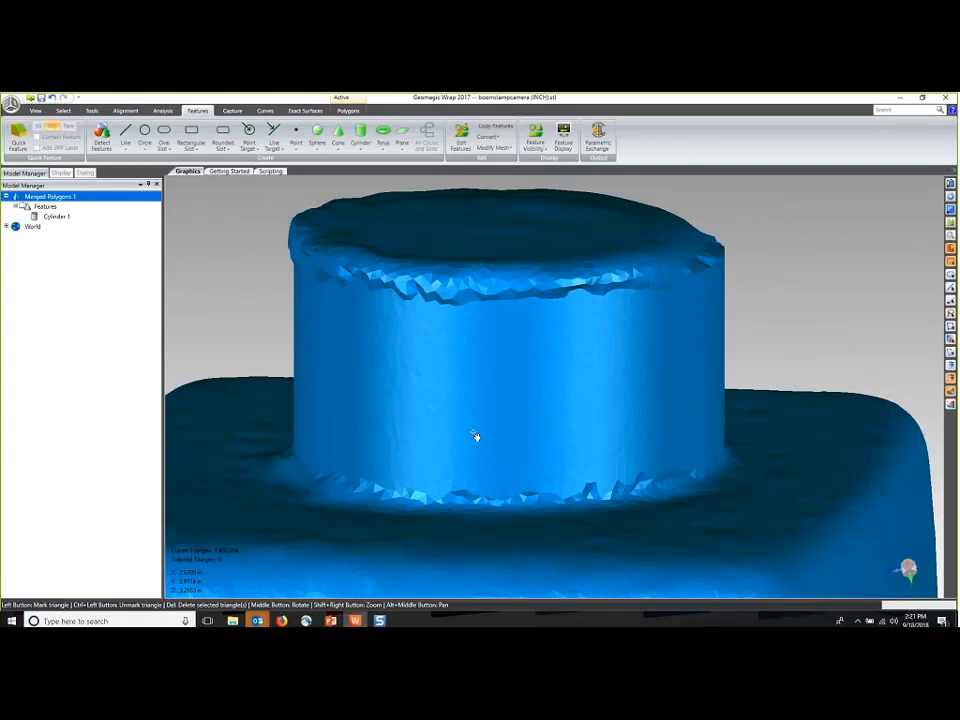
pyautogui.scroll(-5, 476, 436)
pyautogui.moveTo(474, 422); pyautogui.dragTo(440, 450, button='middle')
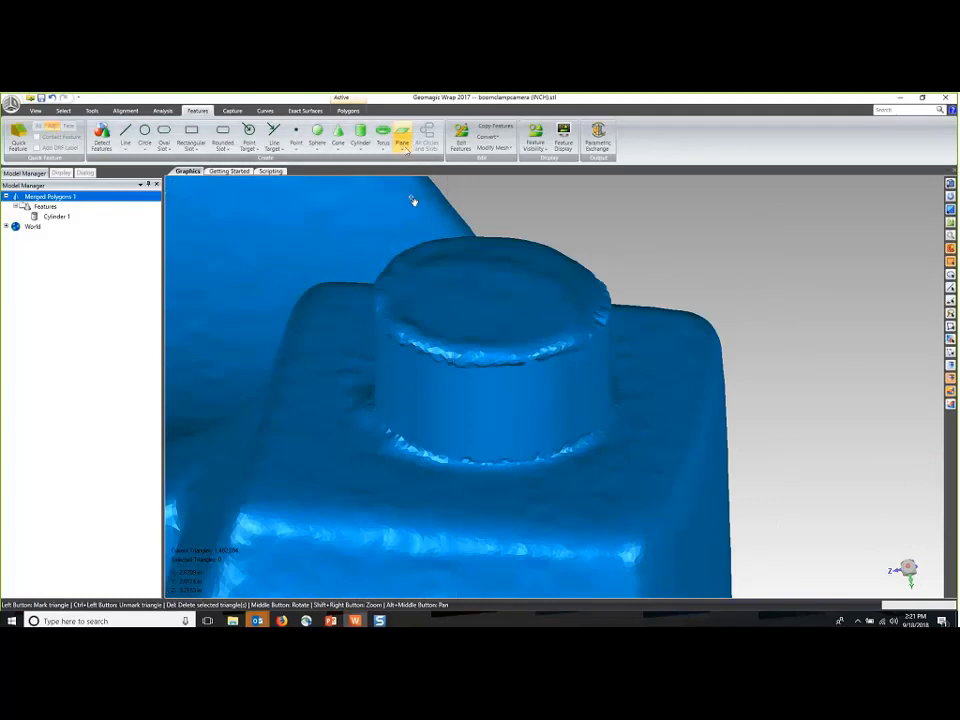
# Step: Start a best-fit plane feature and try fitting it to triangles marked on the pin's top face, leaving Contact Feature off
pyautogui.click(402, 146)
pyautogui.click(432, 170)
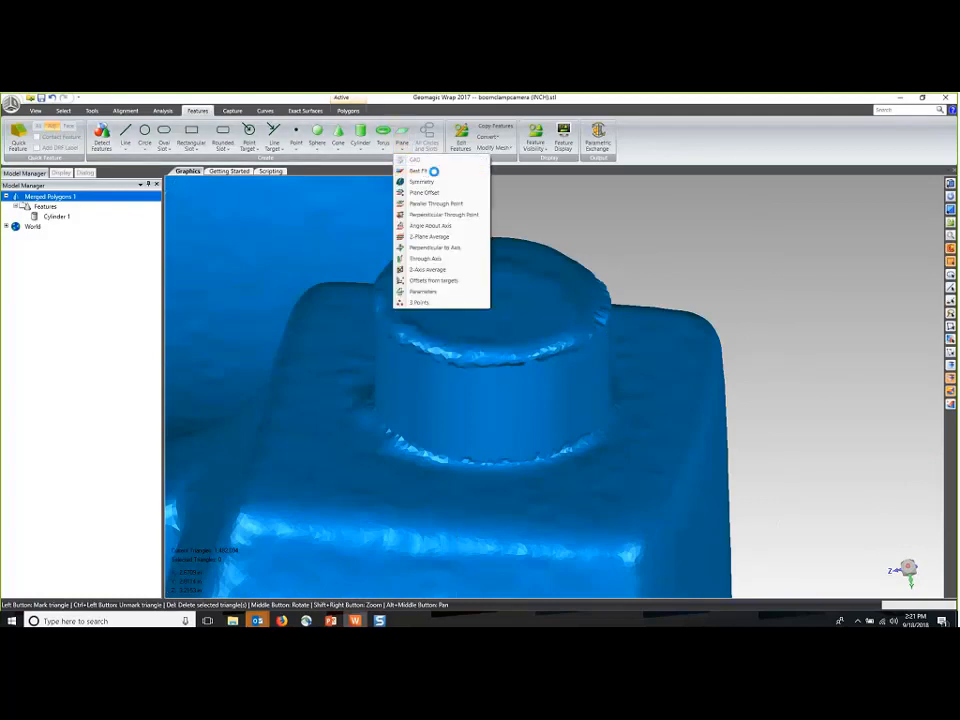
pyautogui.moveTo(452, 338); pyautogui.dragTo(491, 246, button='middle')
pyautogui.moveTo(482, 221); pyautogui.dragTo(455, 257)
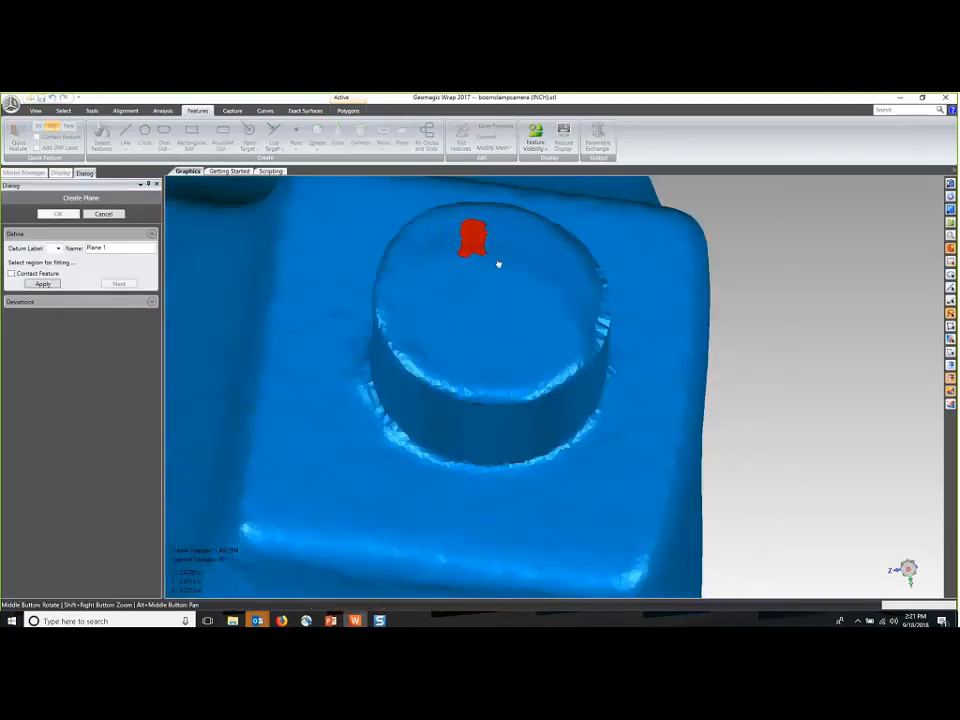
pyautogui.moveTo(482, 218)
pyautogui.mouseDown()
pyautogui.moveTo(454, 240)
pyautogui.moveTo(426, 356)
pyautogui.moveTo(512, 385)
pyautogui.moveTo(574, 358)
pyautogui.moveTo(598, 279)
pyautogui.moveTo(549, 225)
pyautogui.moveTo(465, 219)
pyautogui.moveTo(401, 280)
pyautogui.moveTo(428, 368)
pyautogui.moveTo(420, 360)
pyautogui.mouseUp()
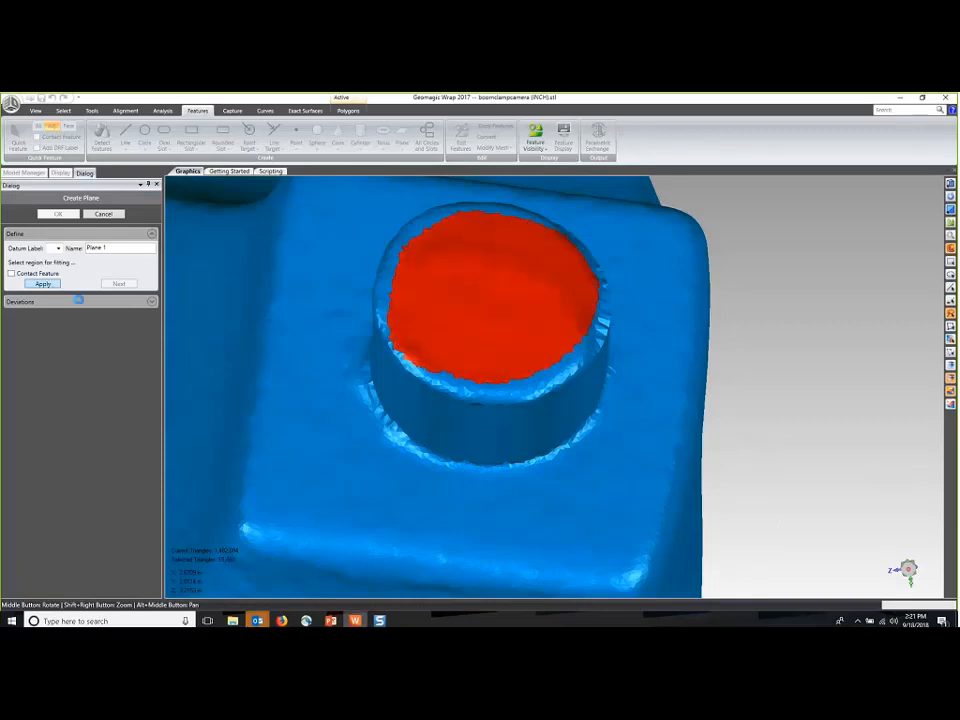
pyautogui.click(43, 283)
pyautogui.moveTo(400, 300); pyautogui.dragTo(151, 232, button='middle')
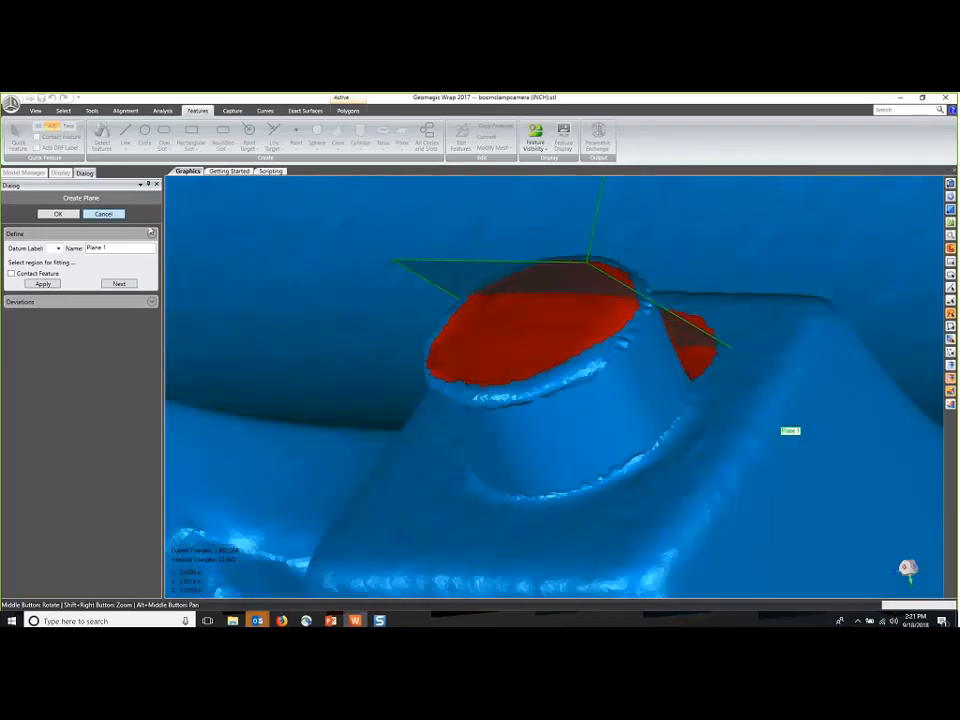
# Step: Clear the triangle selection, mark only the pin's top face, refit the best-fit plane to it, and accept the plane feature
pyautogui.rightClick(628, 360)
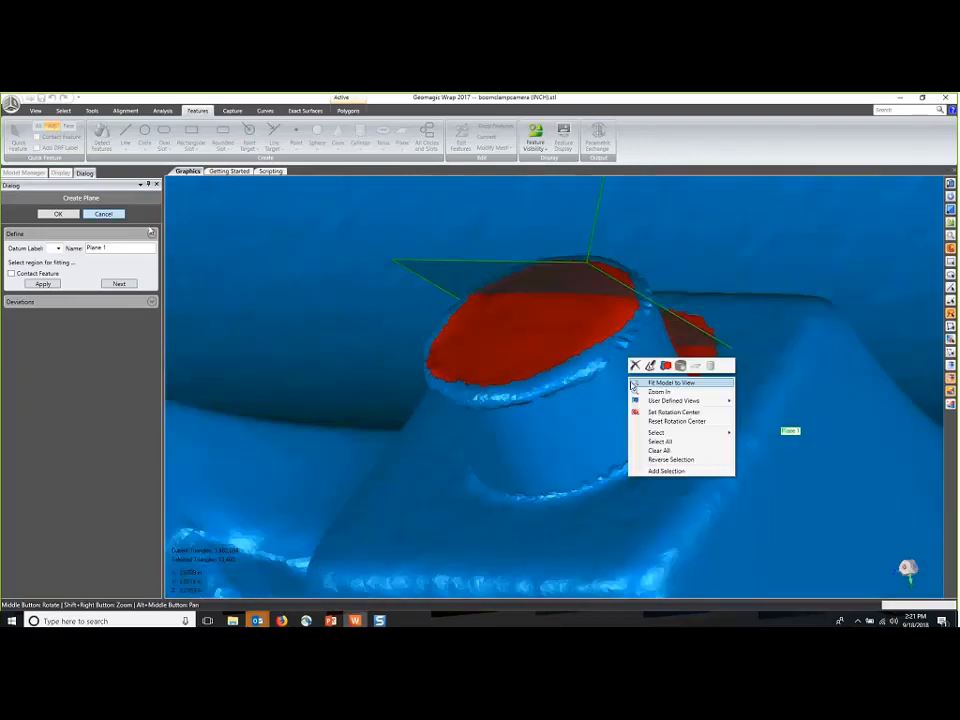
pyautogui.click(660, 451)
pyautogui.moveTo(463, 394); pyautogui.dragTo(508, 261, button='middle')
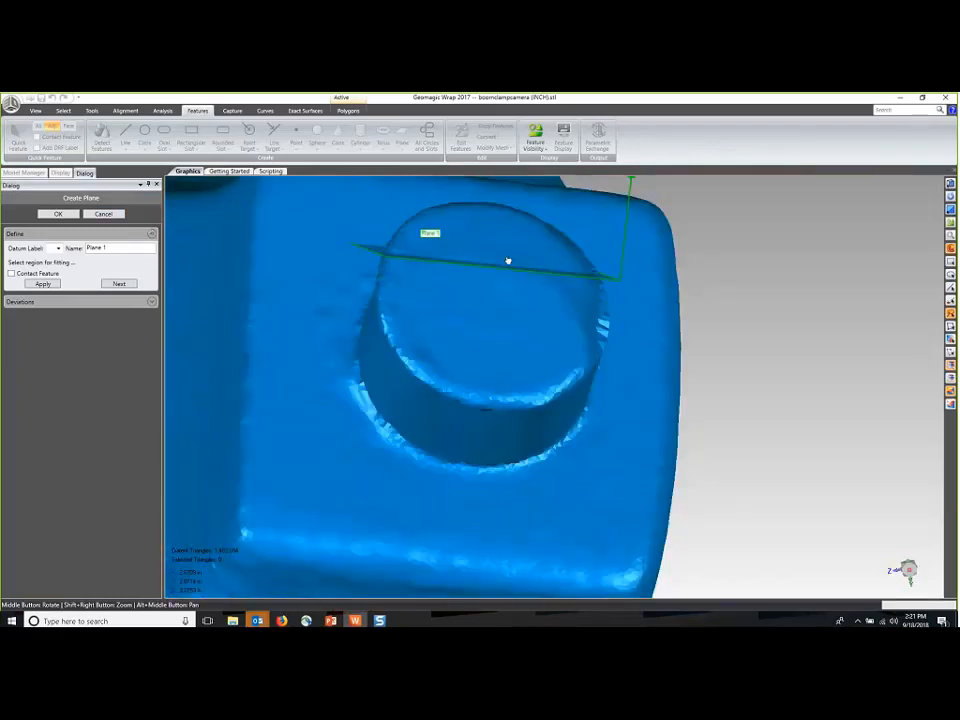
pyautogui.moveTo(442, 289)
pyautogui.mouseDown()
pyautogui.moveTo(506, 381)
pyautogui.moveTo(579, 317)
pyautogui.moveTo(516, 221)
pyautogui.moveTo(452, 227)
pyautogui.moveTo(399, 302)
pyautogui.moveTo(456, 381)
pyautogui.moveTo(572, 371)
pyautogui.moveTo(591, 327)
pyautogui.mouseUp()
pyautogui.moveTo(565, 334); pyautogui.dragTo(505, 232, button='middle')
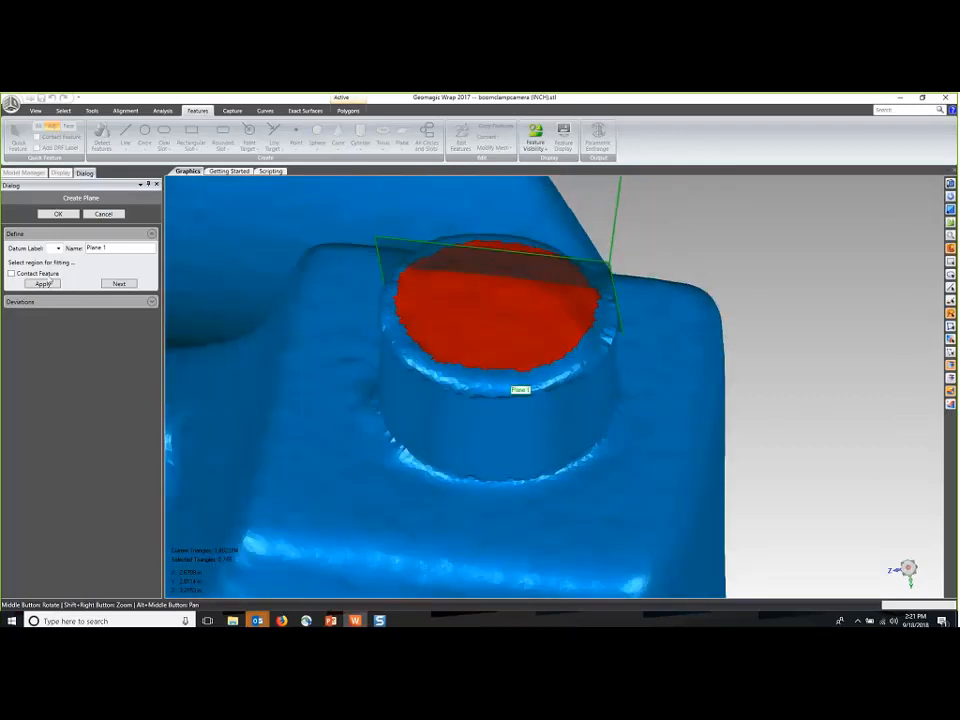
pyautogui.moveTo(470, 390); pyautogui.dragTo(500, 410, button='middle')
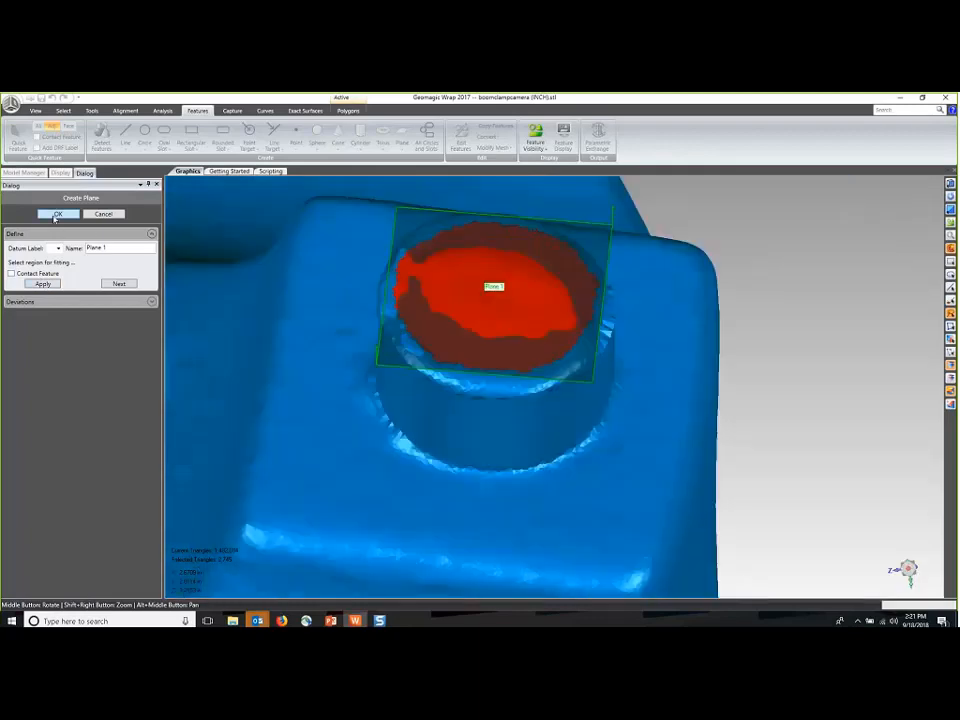
pyautogui.click(58, 214)
# Step: Show Cylinder 1 again and edit its parameters, setting the height to 0.17 in
pyautogui.click(56, 216)
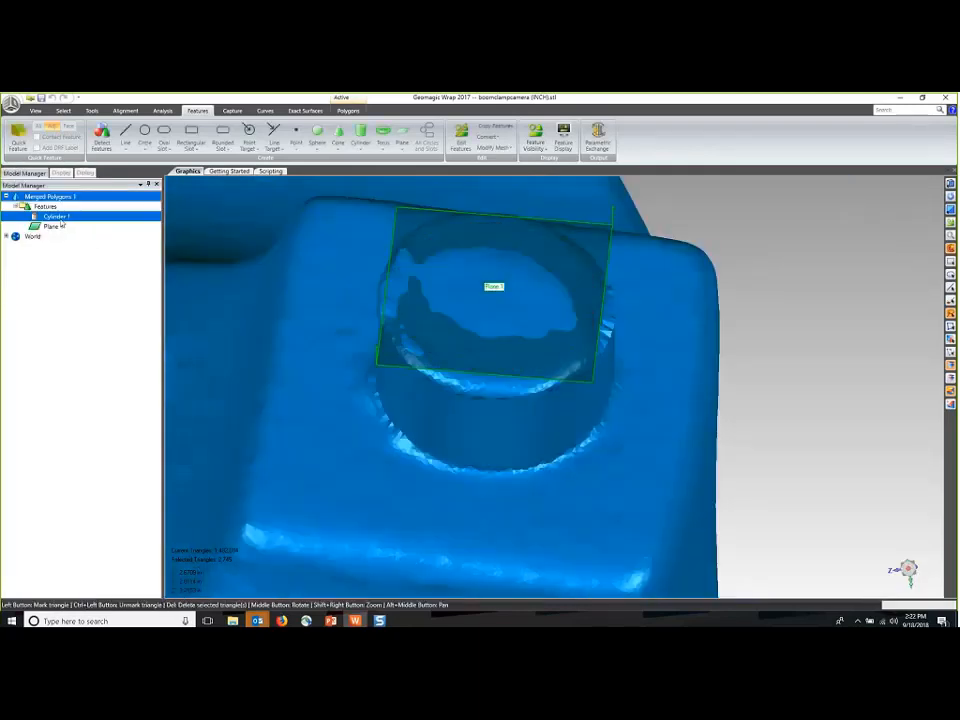
pyautogui.moveTo(332, 270); pyautogui.dragTo(621, 388, button='middle')
pyautogui.rightClick(50, 217)
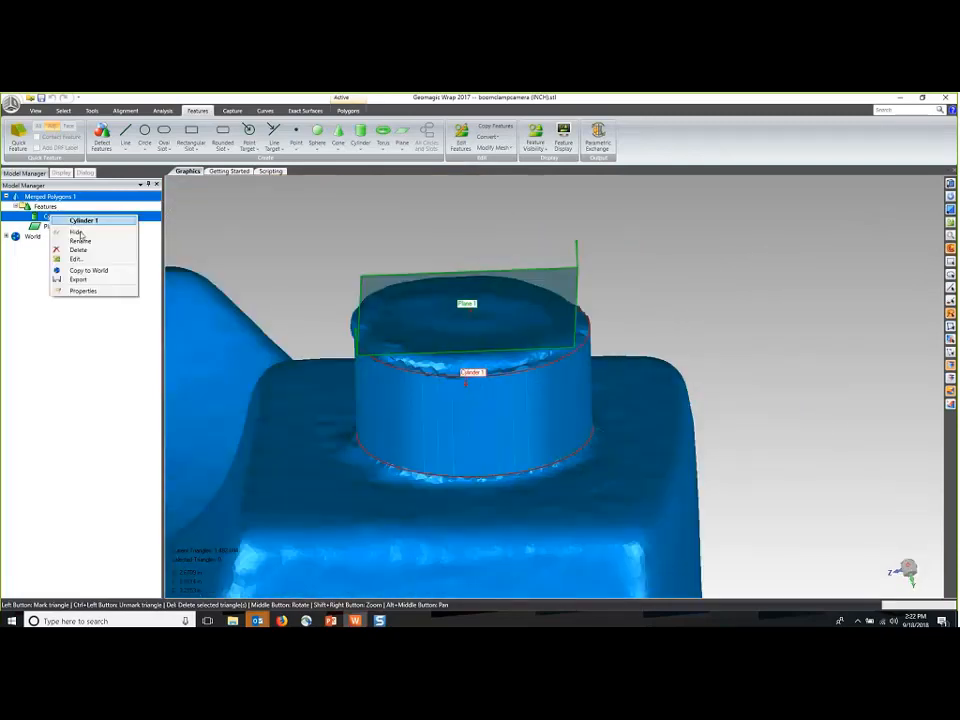
pyautogui.click(93, 259)
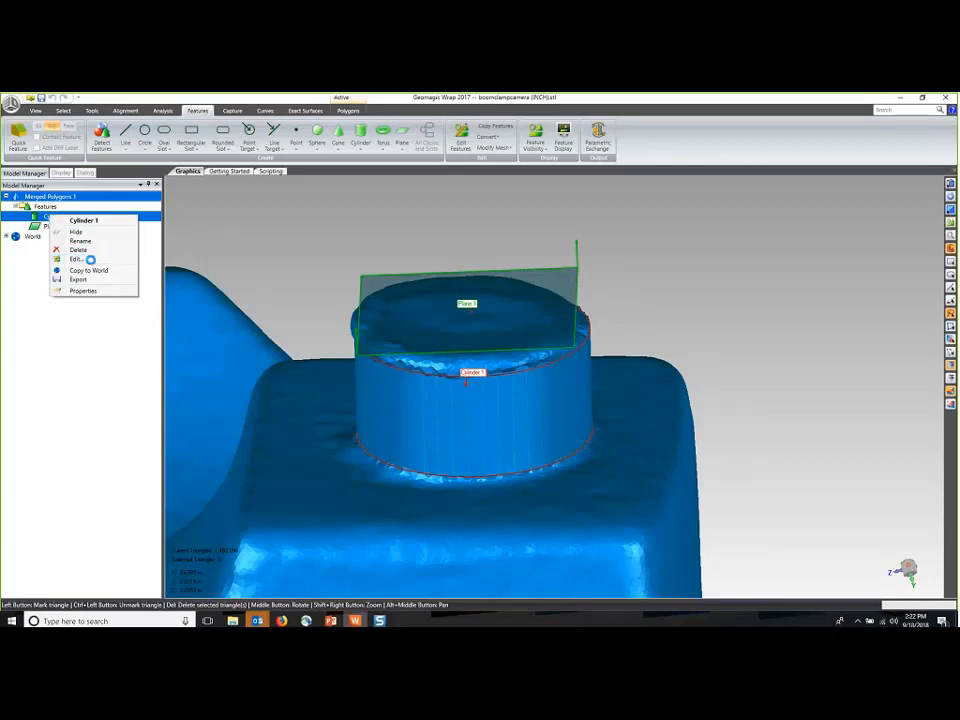
pyautogui.moveTo(85, 342); pyautogui.dragTo(7, 341)
pyautogui.press('BackSpace')
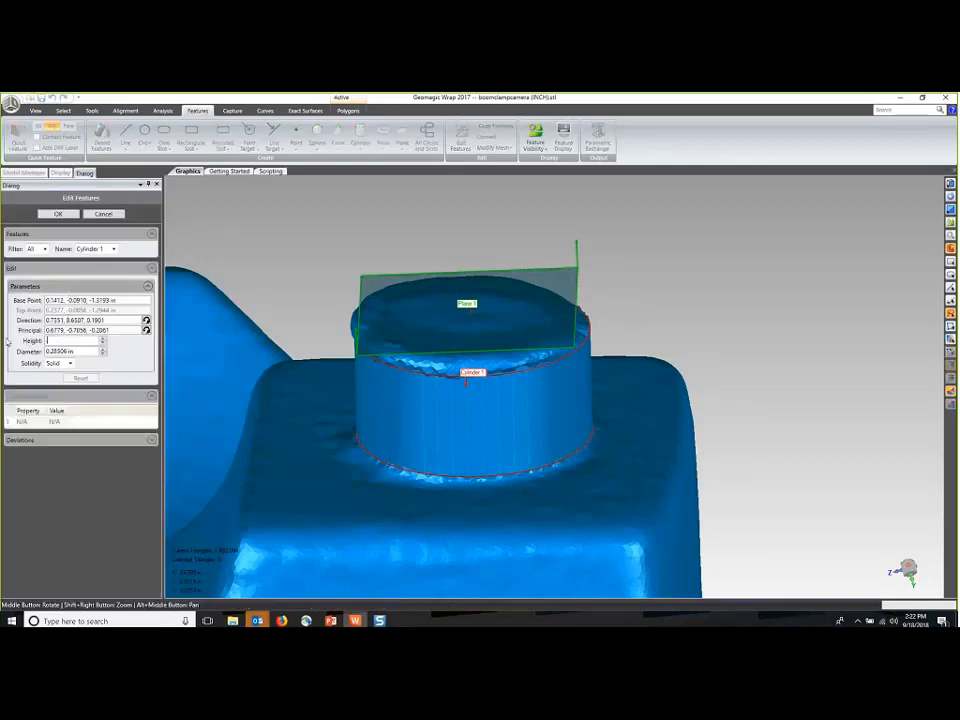
pyautogui.write('.17')
pyautogui.press('Return')
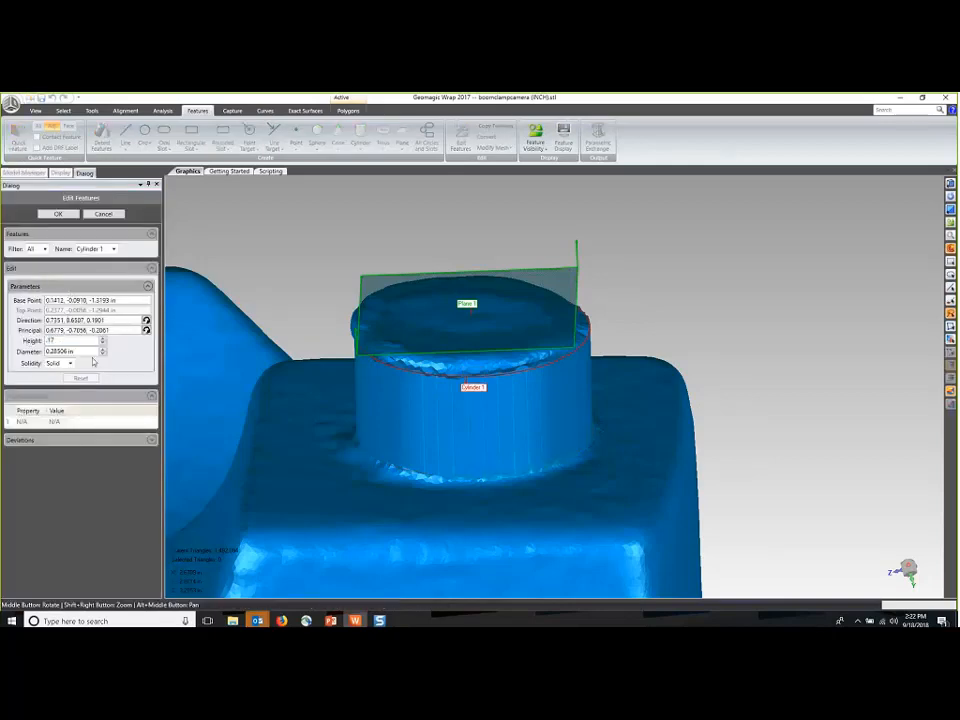
pyautogui.write('7')
pyautogui.press('Return')
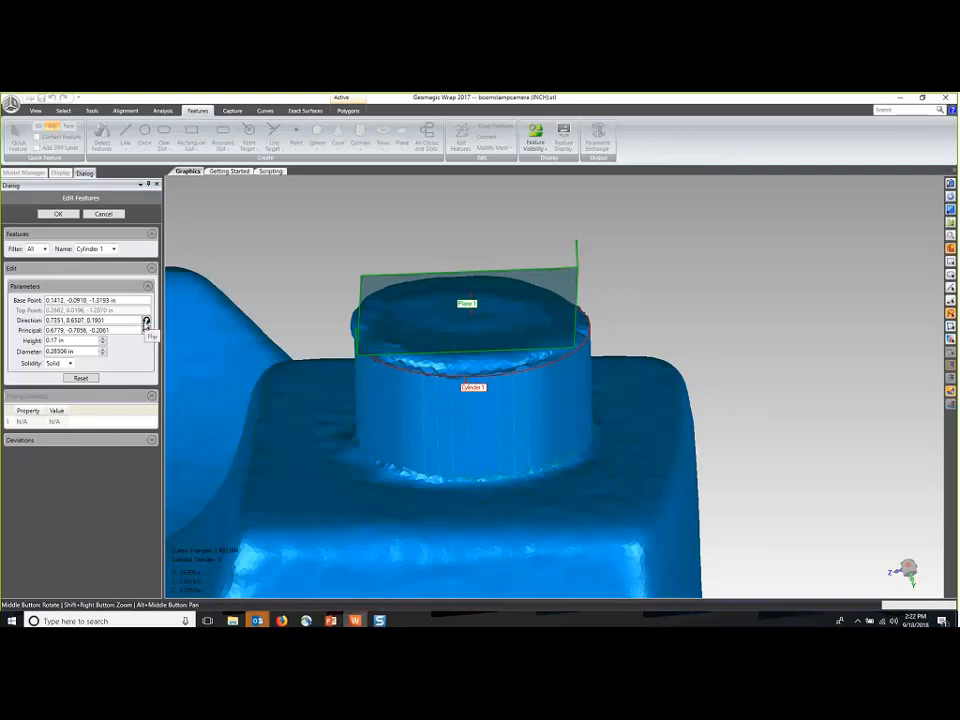
# Step: Flip the direction of Cylinder 1, set its height to 0.2 in, and accept the edited feature
pyautogui.click(146, 322)
pyautogui.click(55, 340)
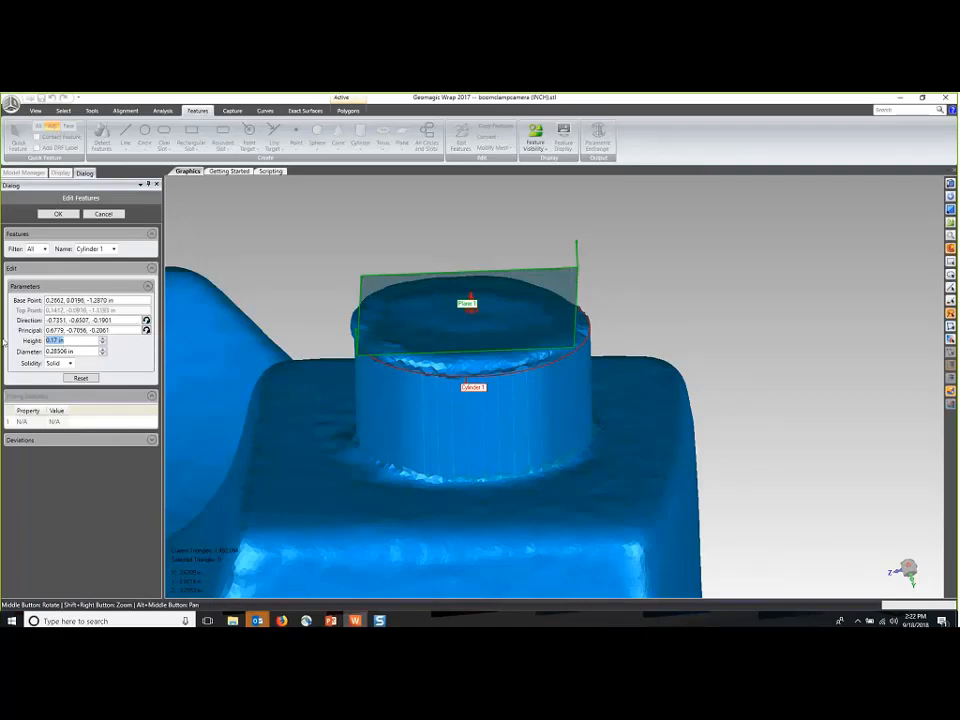
pyautogui.write('.2')
pyautogui.click(77, 351)
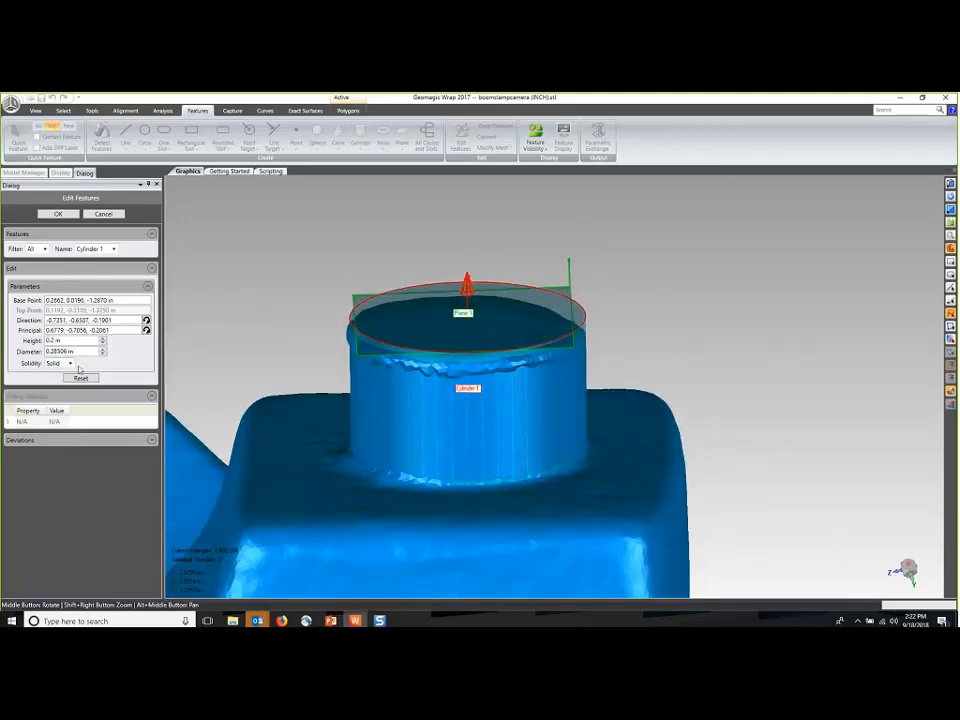
pyautogui.click(58, 214)
# Step: Edit the Plane 1 feature, setting both its length and width to 0.3 in, and accept the change
pyautogui.rightClick(55, 228)
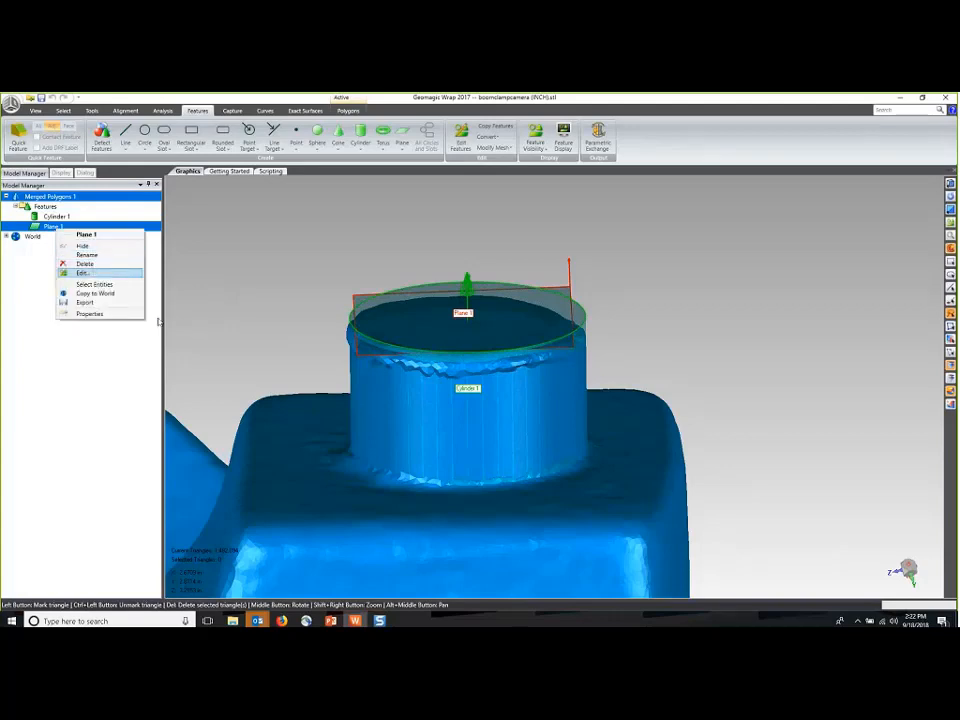
pyautogui.click(84, 273)
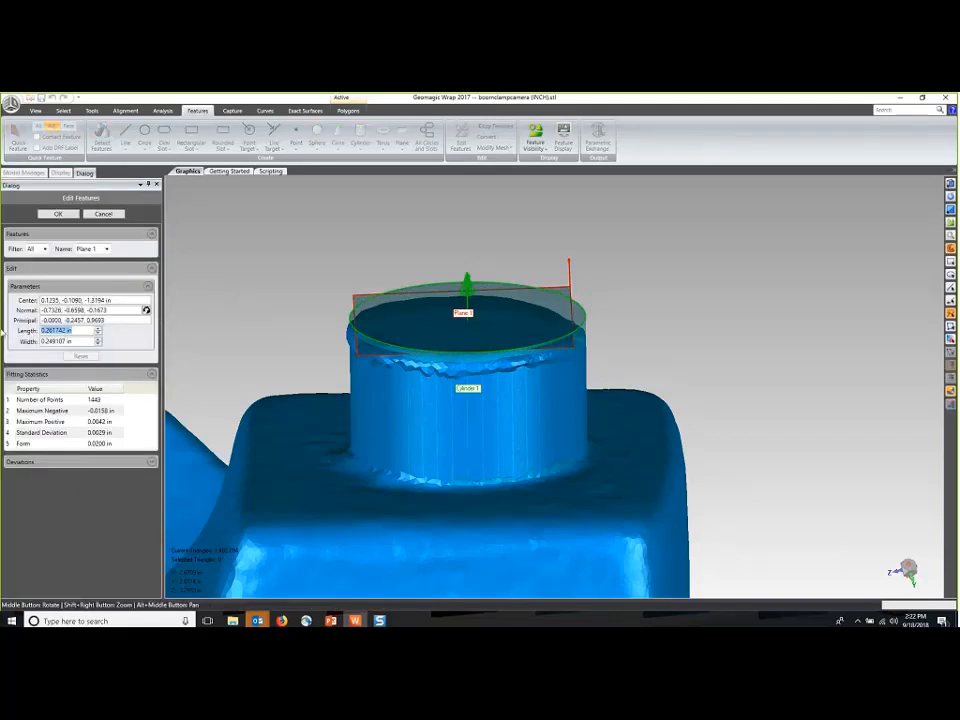
pyautogui.write('3')
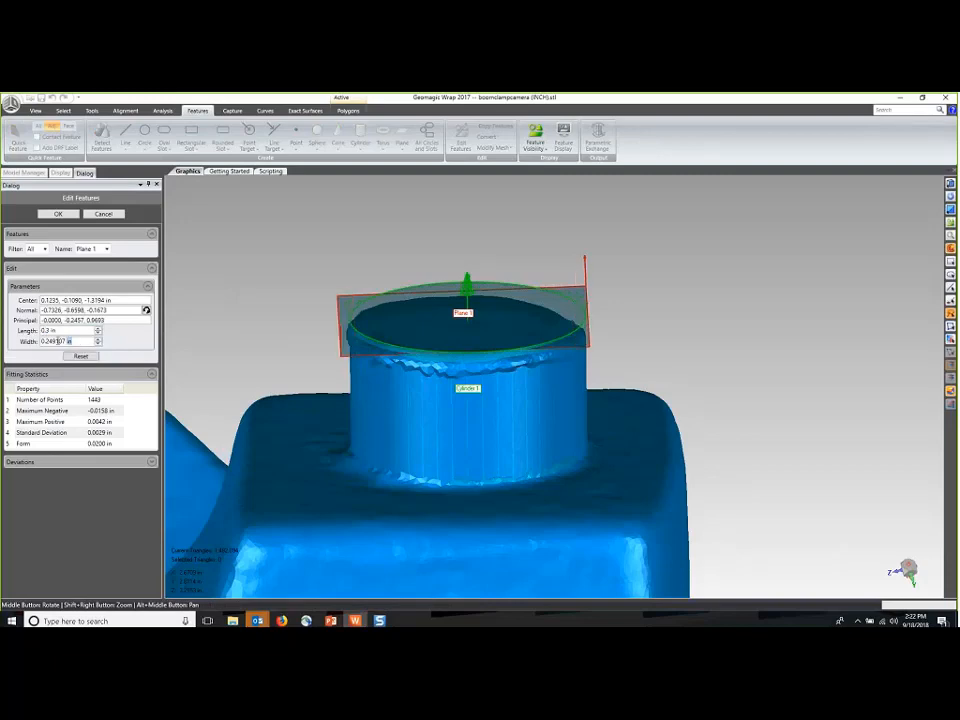
pyautogui.doubleClick(82, 341)
pyautogui.write('.3')
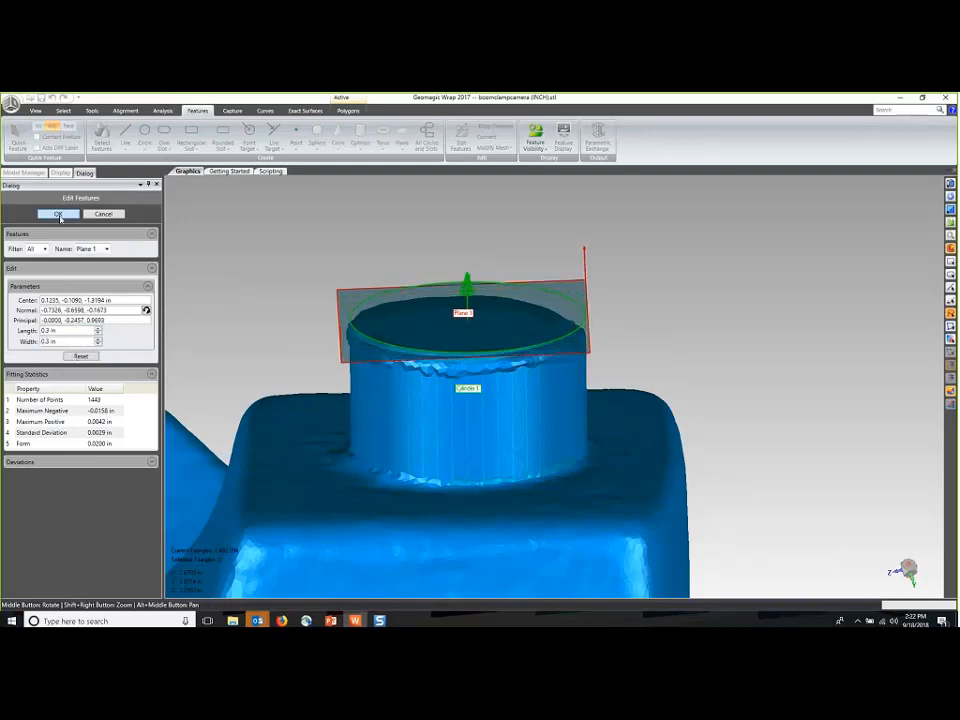
pyautogui.click(60, 214)
# Step: Convert the Cylinder 1 and Plane 1 features to polygon objects
pyautogui.moveTo(242, 266); pyautogui.dragTo(339, 270, button='middle')
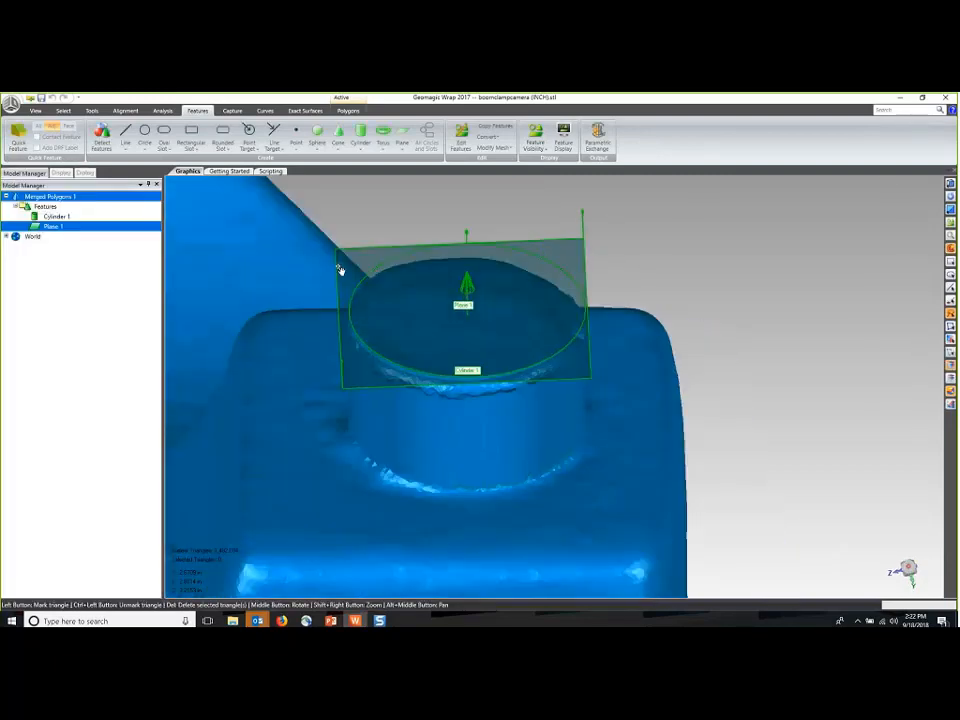
pyautogui.moveTo(487, 523); pyautogui.dragTo(495, 285, button='middle')
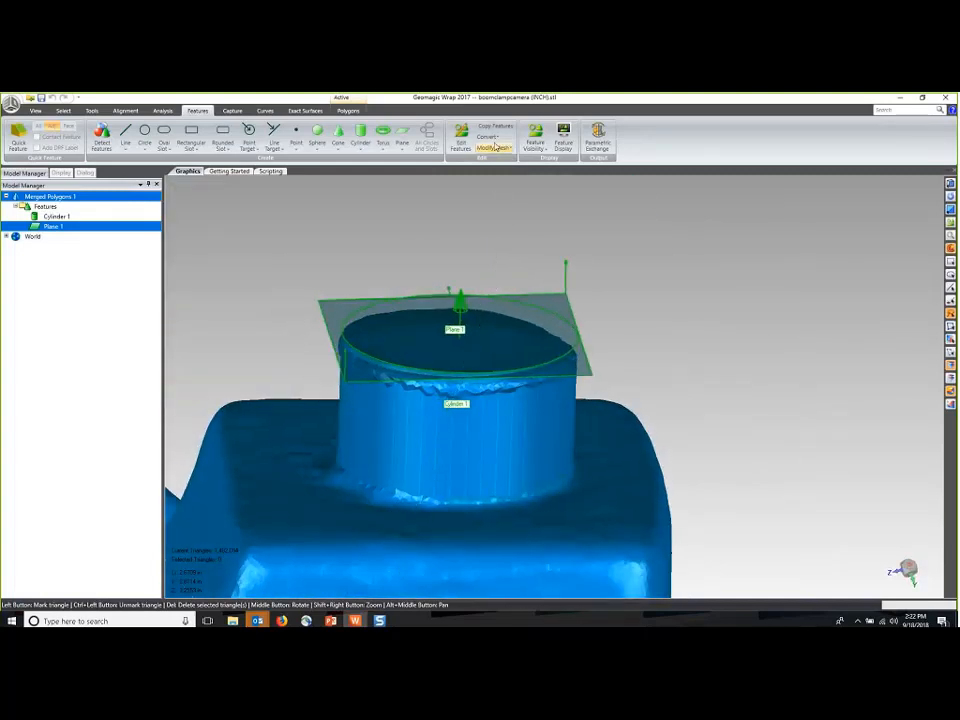
pyautogui.click(488, 137)
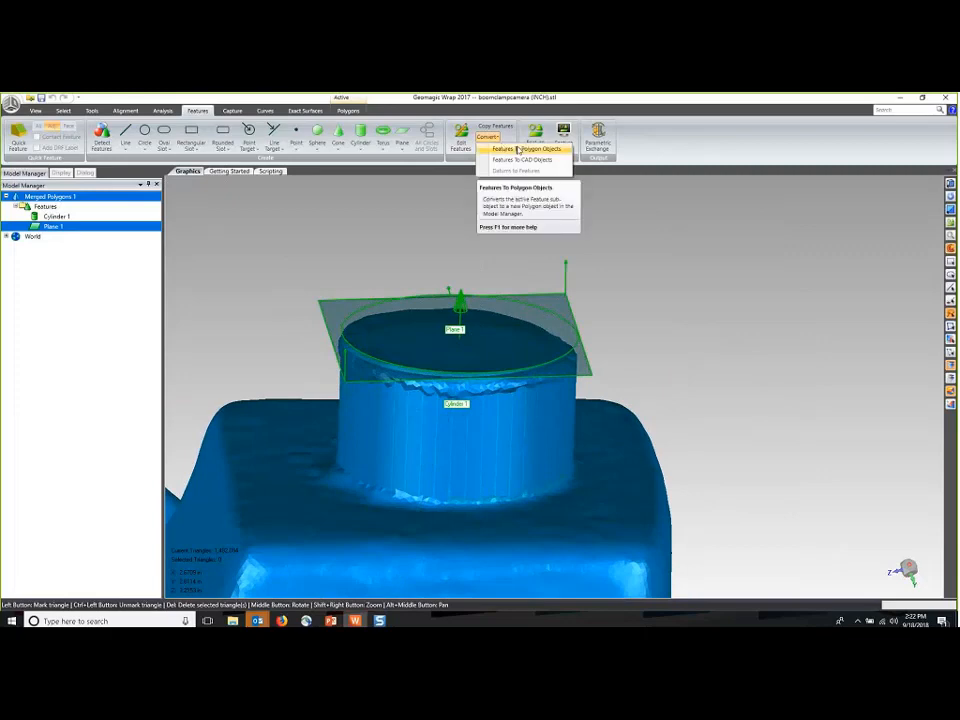
pyautogui.click(522, 148)
pyautogui.click(38, 262)
pyautogui.keyDown('shift'); pyautogui.click(34, 273); pyautogui.keyUp('shift')
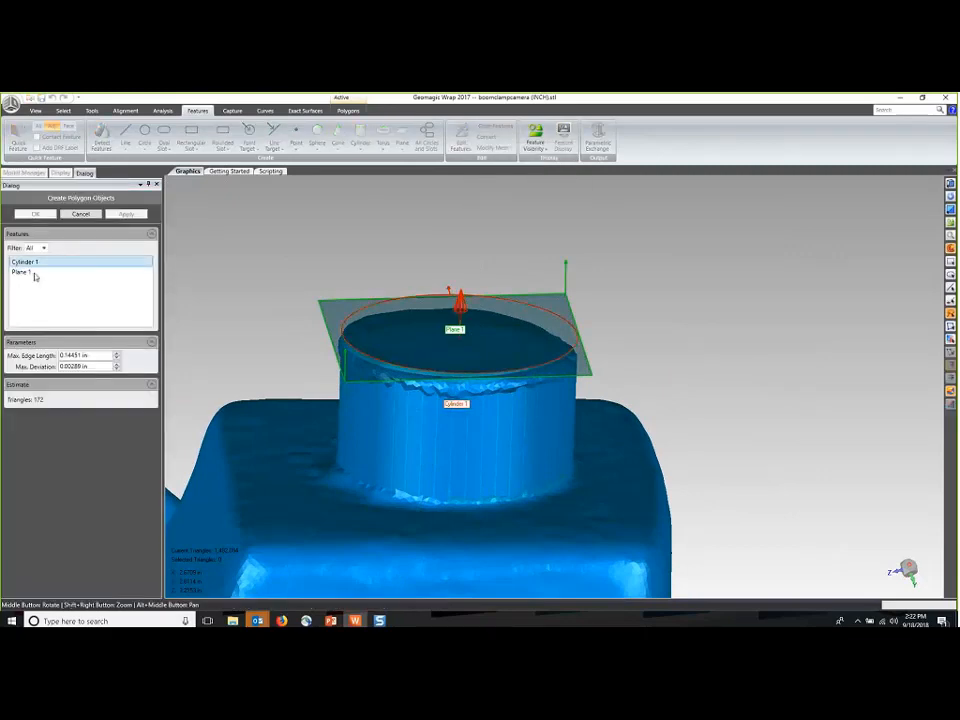
pyautogui.click(126, 214)
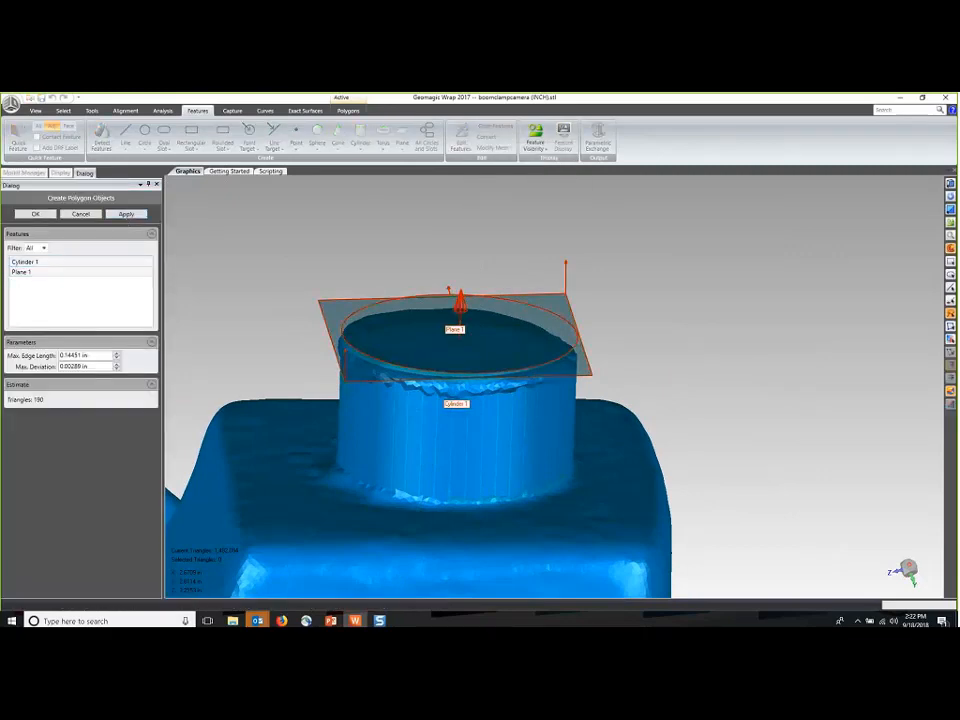
pyautogui.click(35, 214)
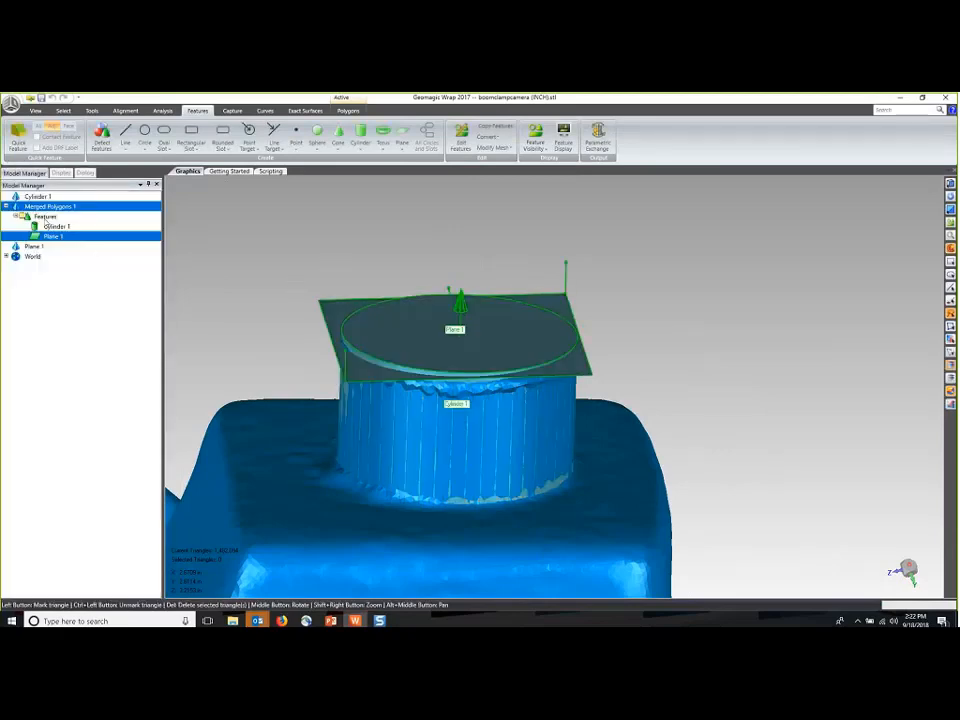
# Step: Hide all features of Merged Polygons 1 and intersect the Cylinder 1 and Plane 1 polygon objects with a Boolean operation
pyautogui.rightClick(48, 218)
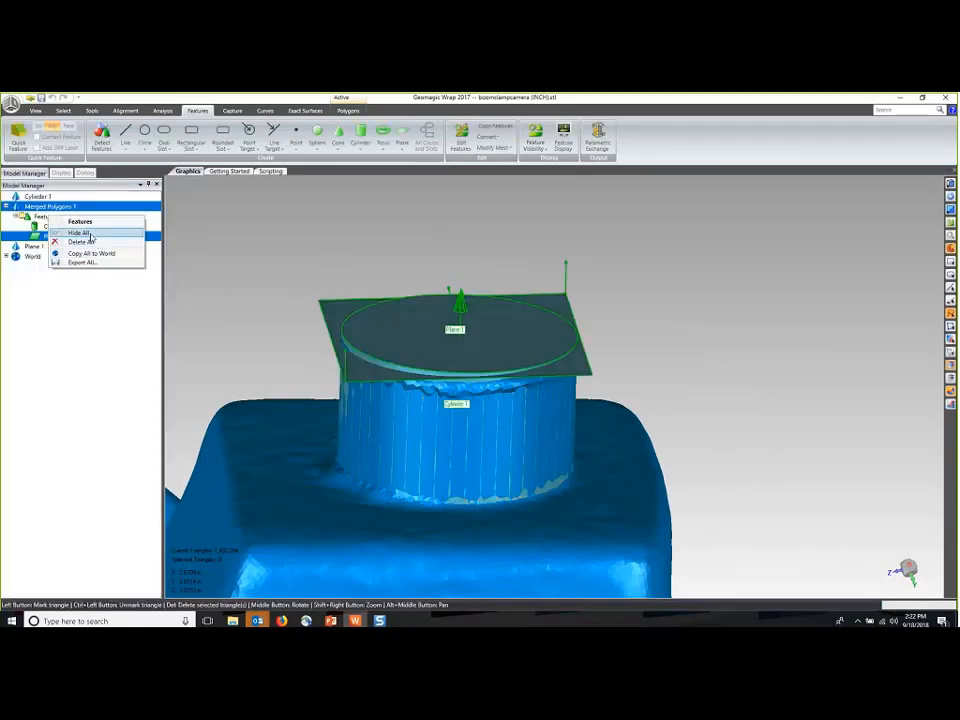
pyautogui.click(78, 232)
pyautogui.moveTo(452, 356); pyautogui.dragTo(521, 385, button='middle')
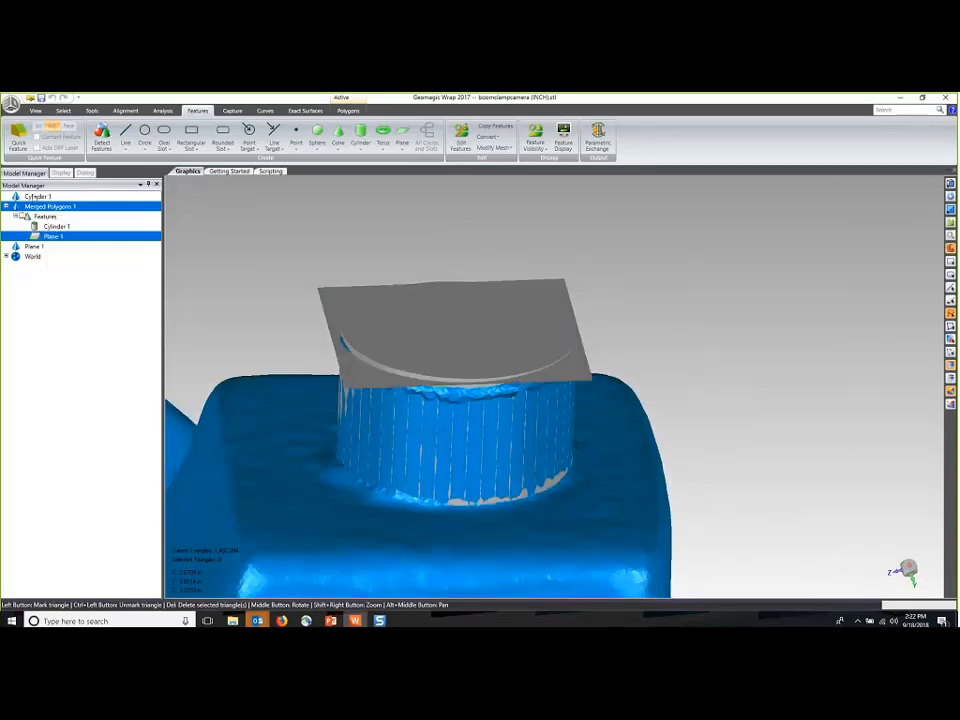
pyautogui.click(35, 196)
pyautogui.keyDown('ctrl'); pyautogui.click(34, 246); pyautogui.keyUp('ctrl')
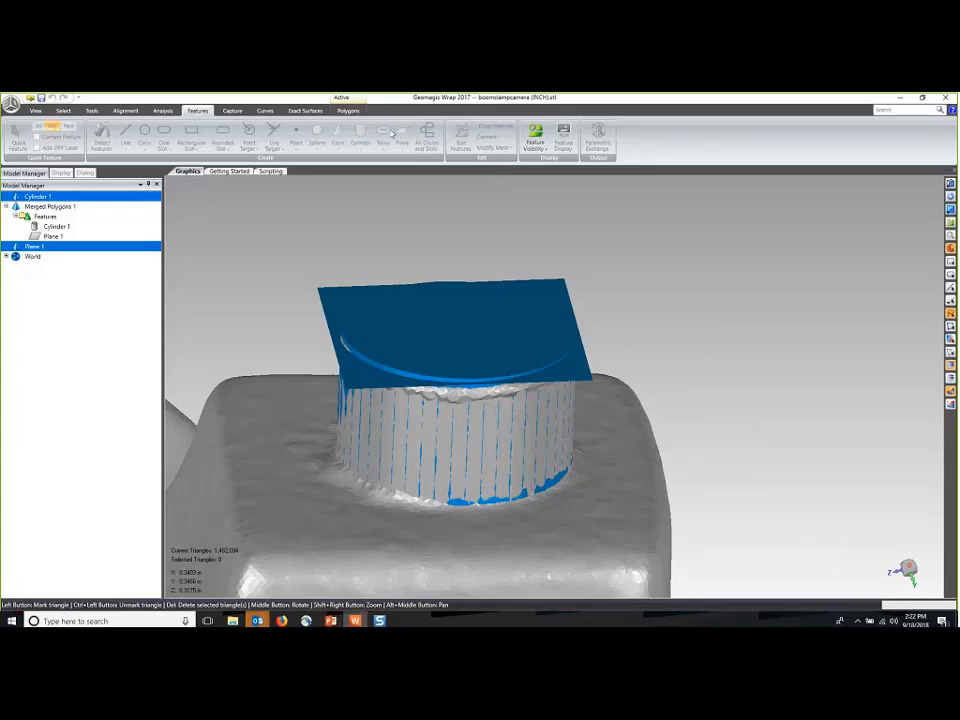
pyautogui.click(350, 112)
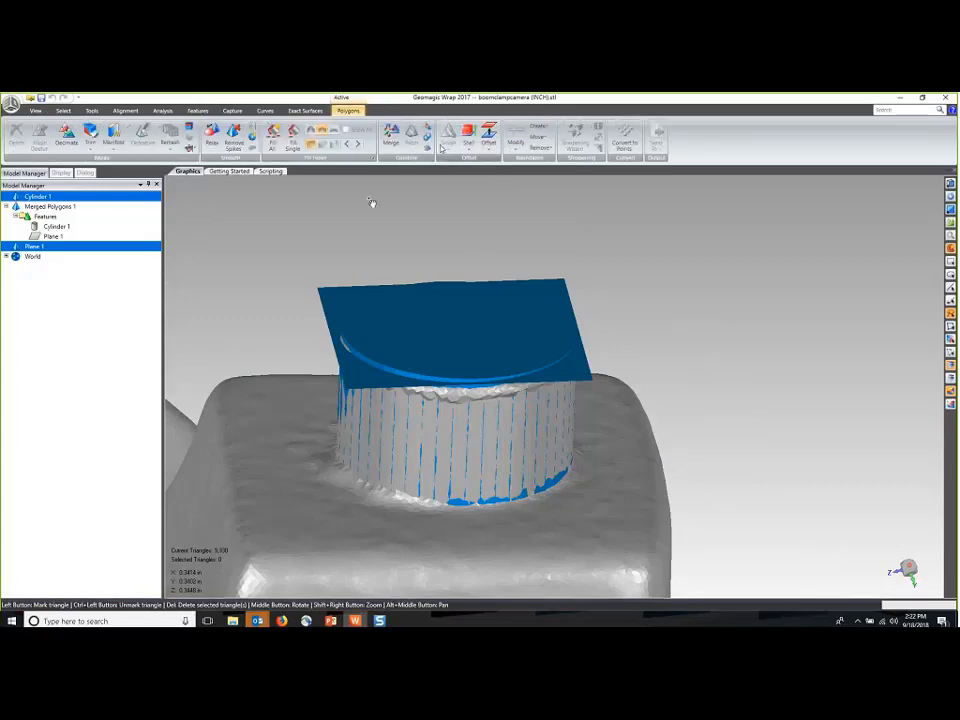
pyautogui.click(428, 140)
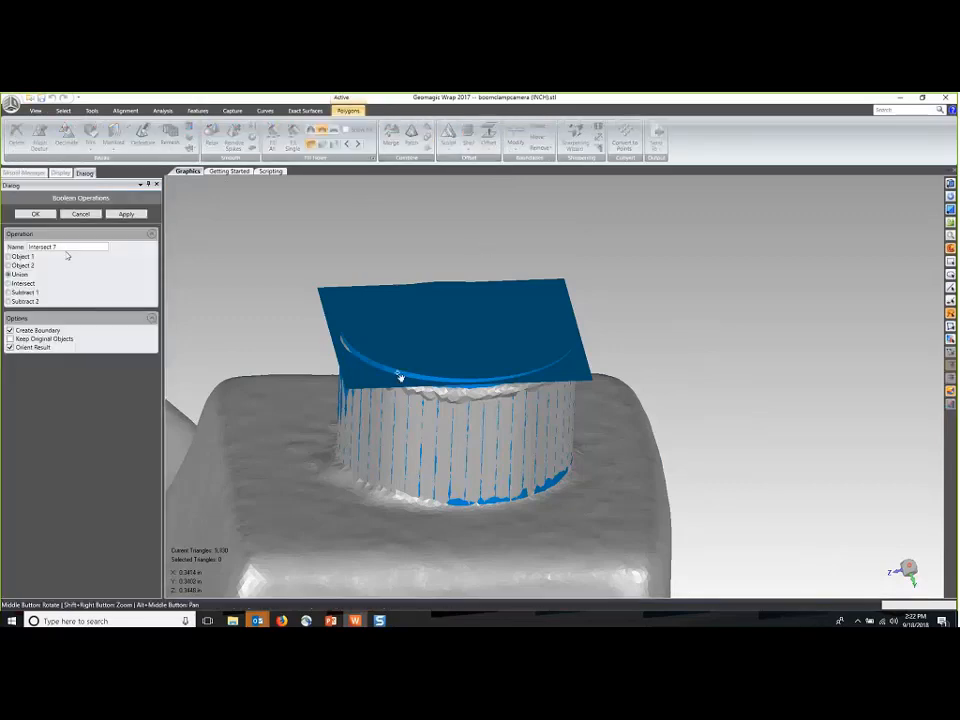
pyautogui.click(9, 283)
pyautogui.click(35, 214)
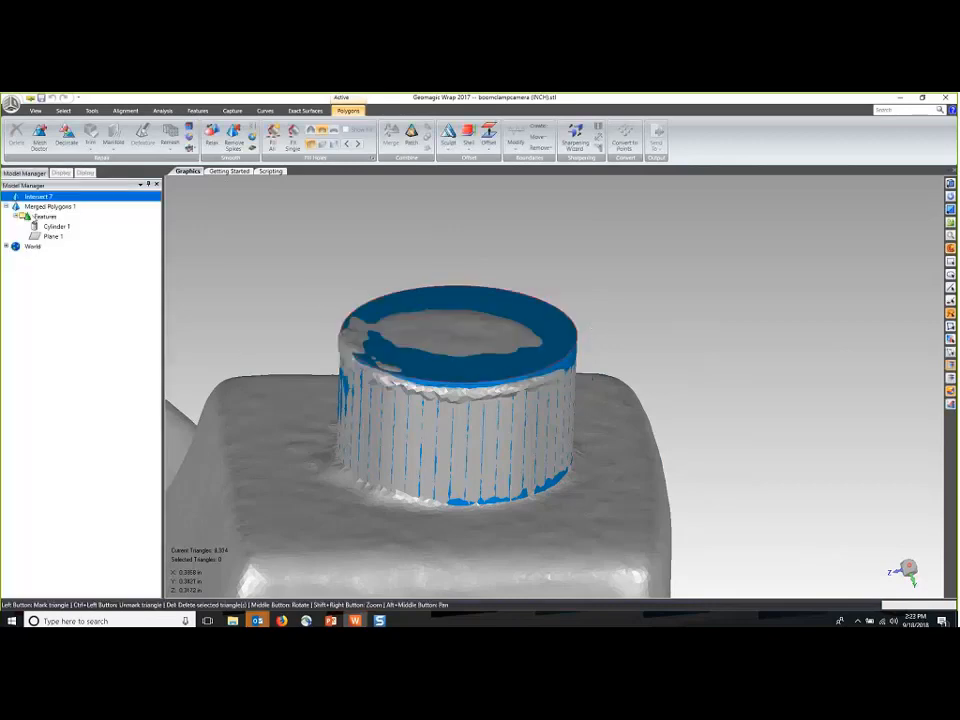
# Step: Make Merged Polygons 1 active again, show its Cylinder 1 feature, and clear the triangle selection
pyautogui.click(36, 206)
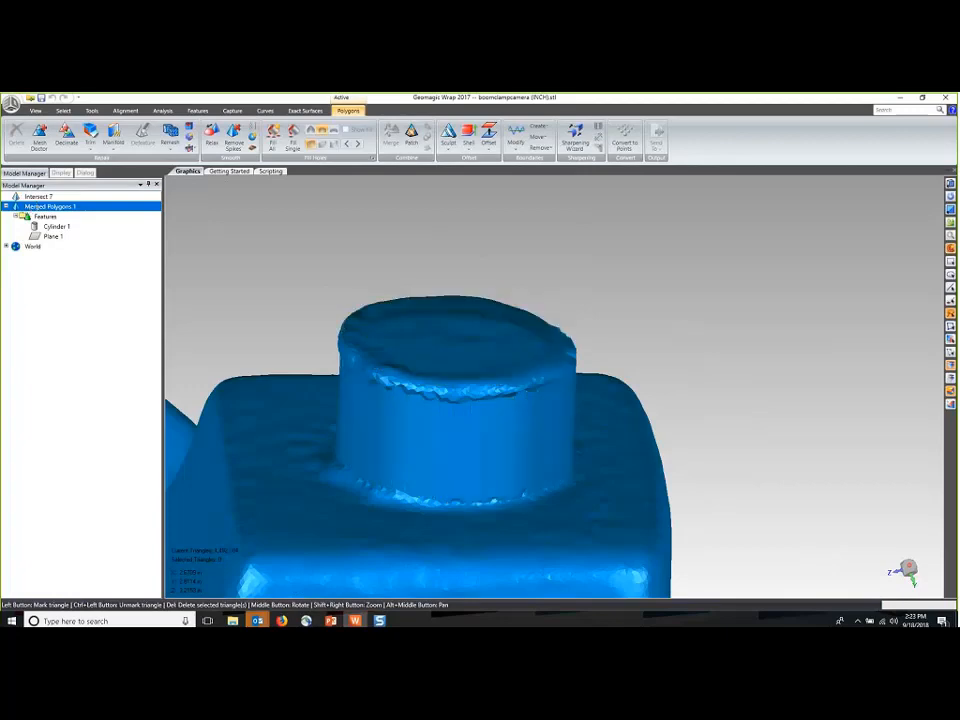
pyautogui.click(56, 228)
pyautogui.rightClick(291, 238)
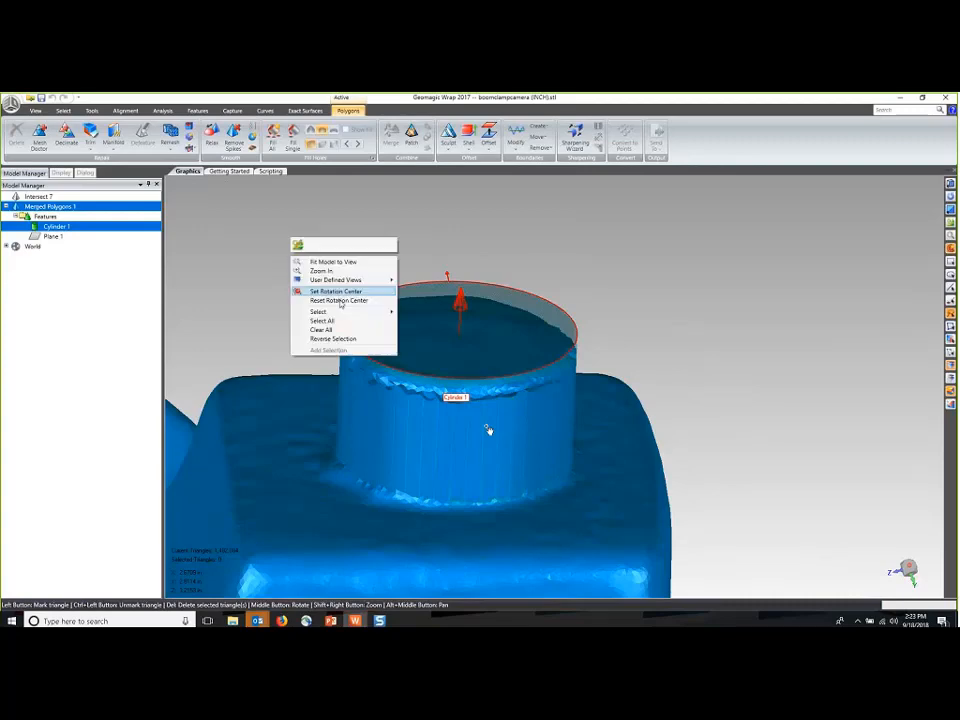
pyautogui.click(335, 329)
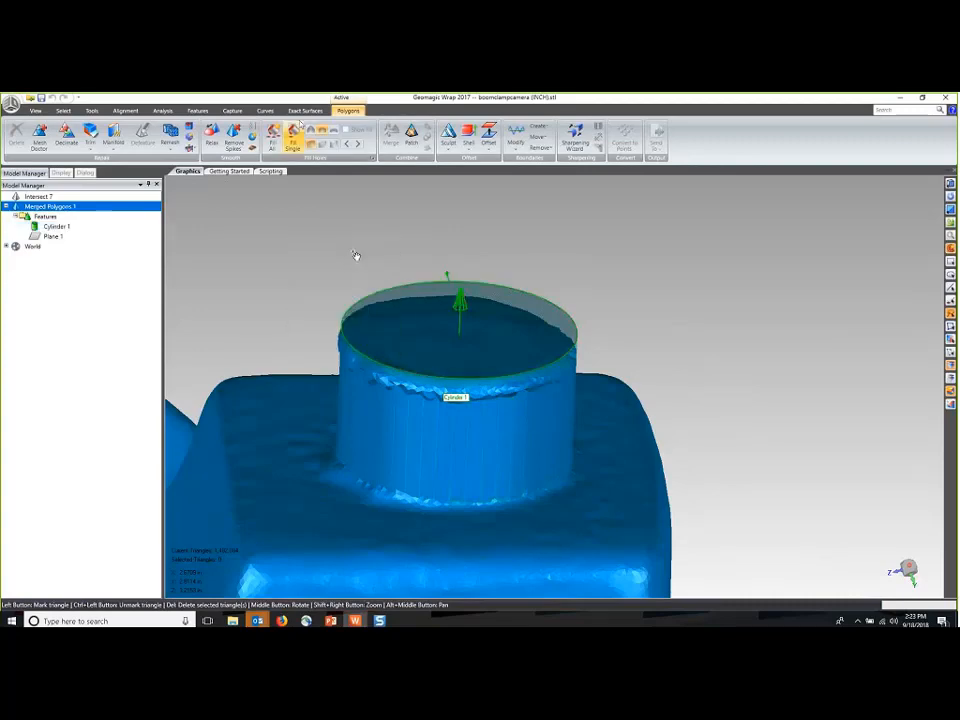
# Step: Defeature the scanned pin from Merged Polygons 1 with Boolean Features, using Cylinder 1 and a distance of 0.0289 in
pyautogui.click(197, 110)
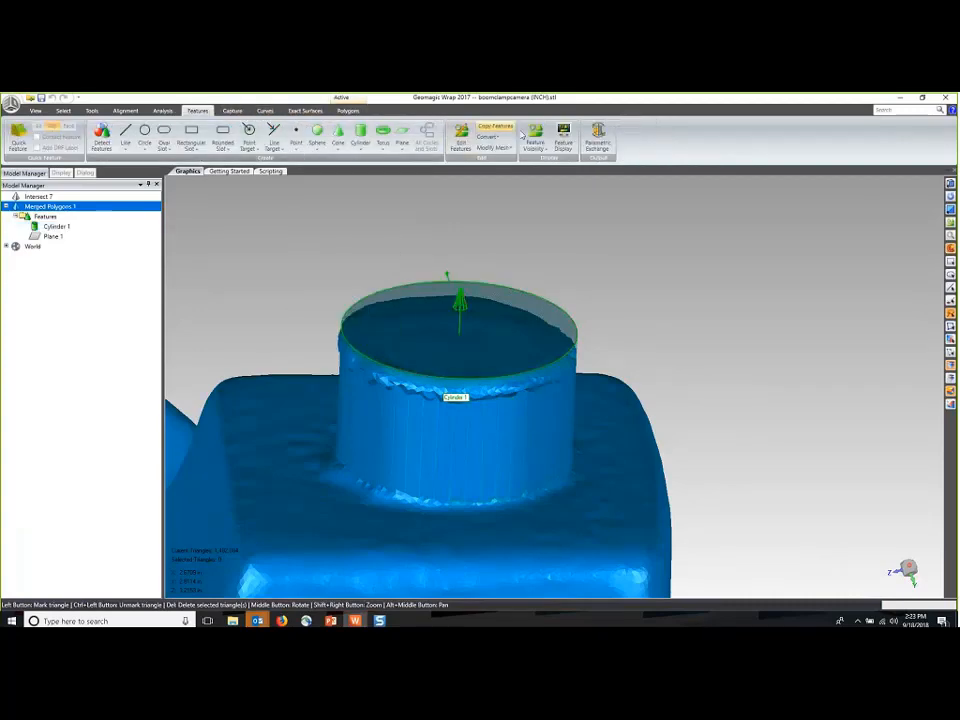
pyautogui.click(487, 136)
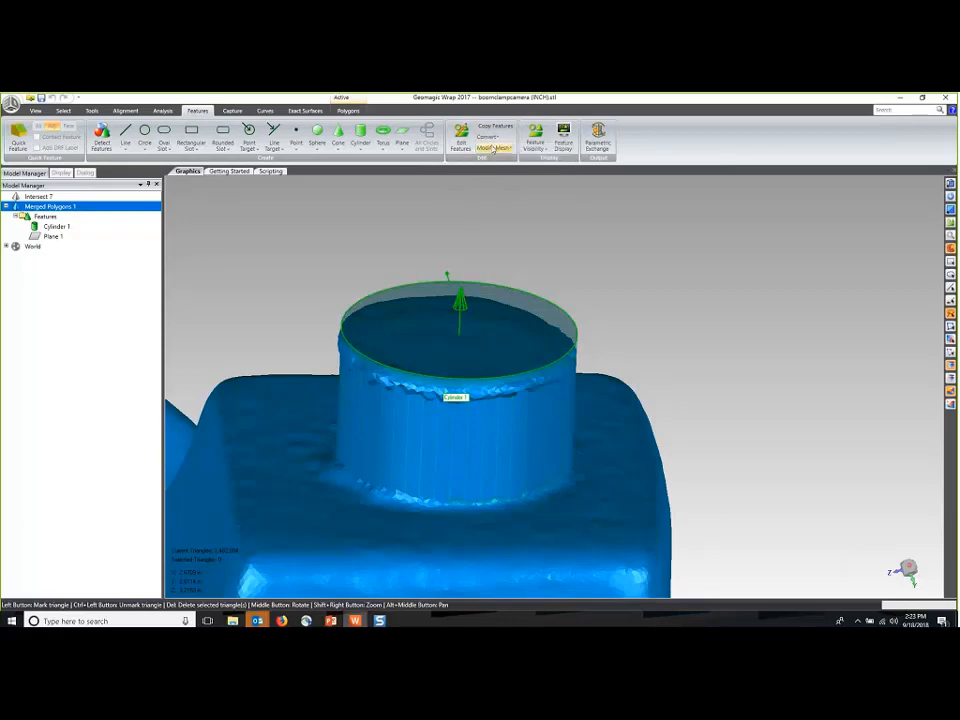
pyautogui.click(493, 147)
pyautogui.click(501, 181)
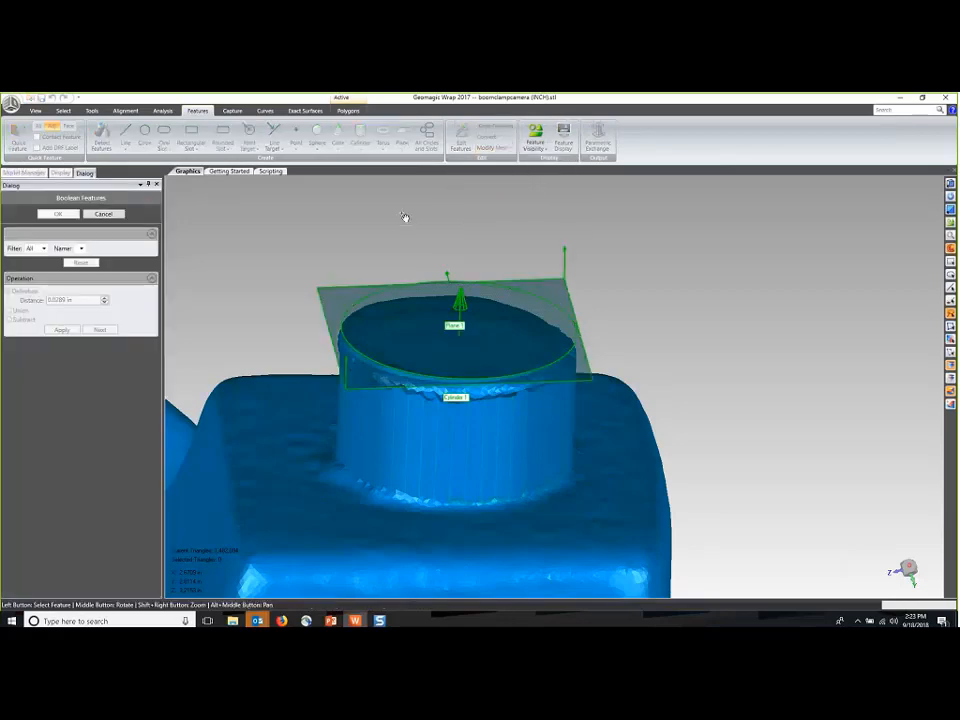
pyautogui.moveTo(444, 318); pyautogui.dragTo(427, 343, button='middle')
pyautogui.click(426, 302)
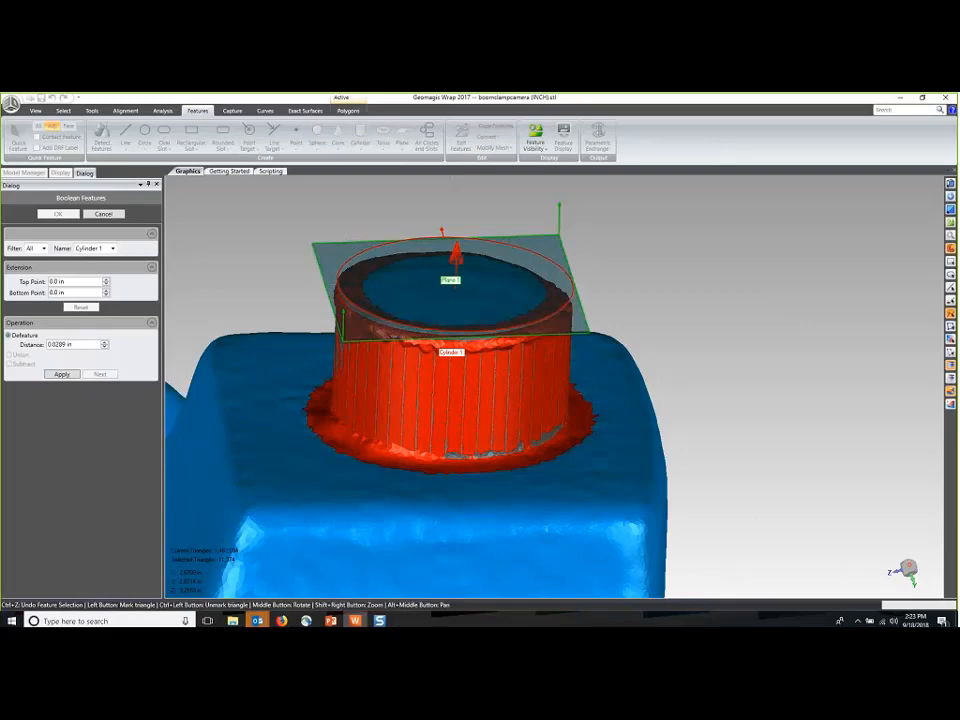
pyautogui.click(62, 374)
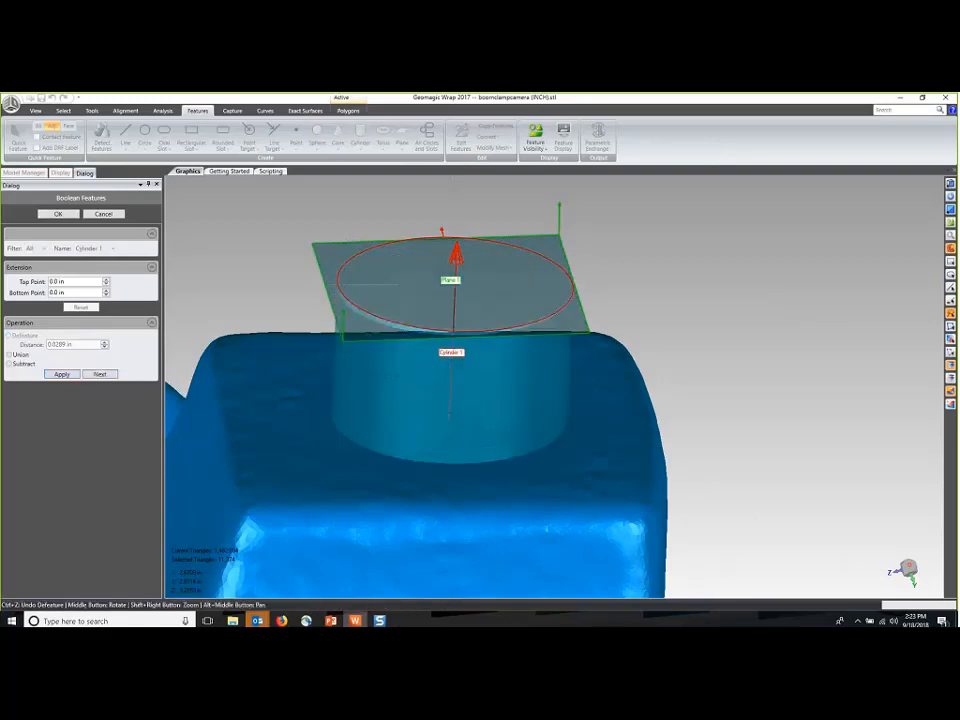
pyautogui.click(57, 214)
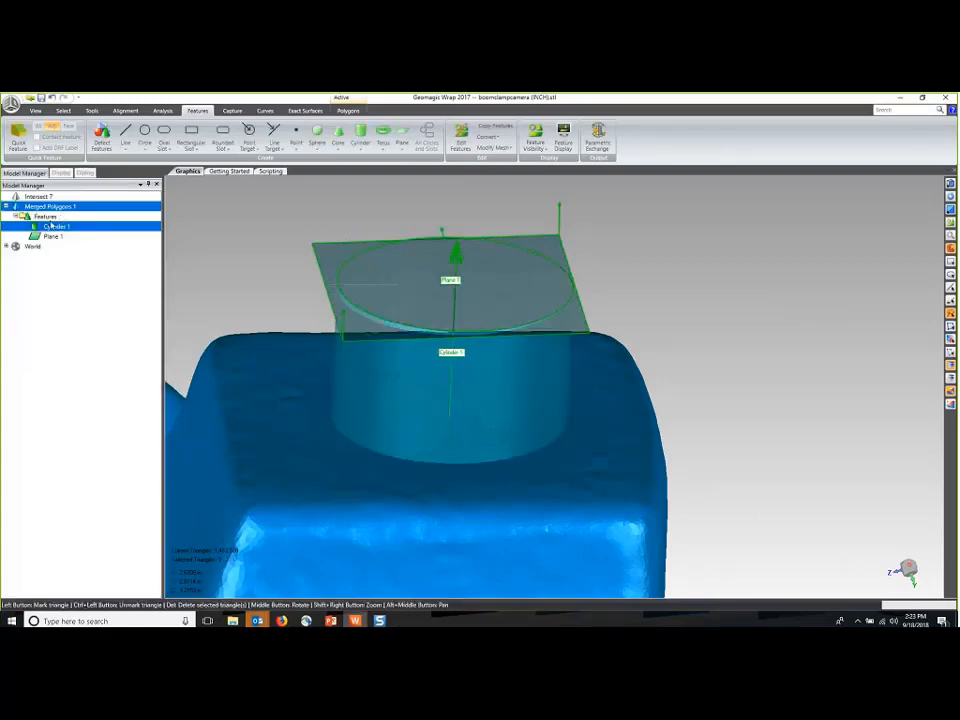
# Step: Hide all features of Merged Polygons 1 to inspect the mesh where the pin was removed
pyautogui.rightClick(42, 218)
pyautogui.click(70, 242)
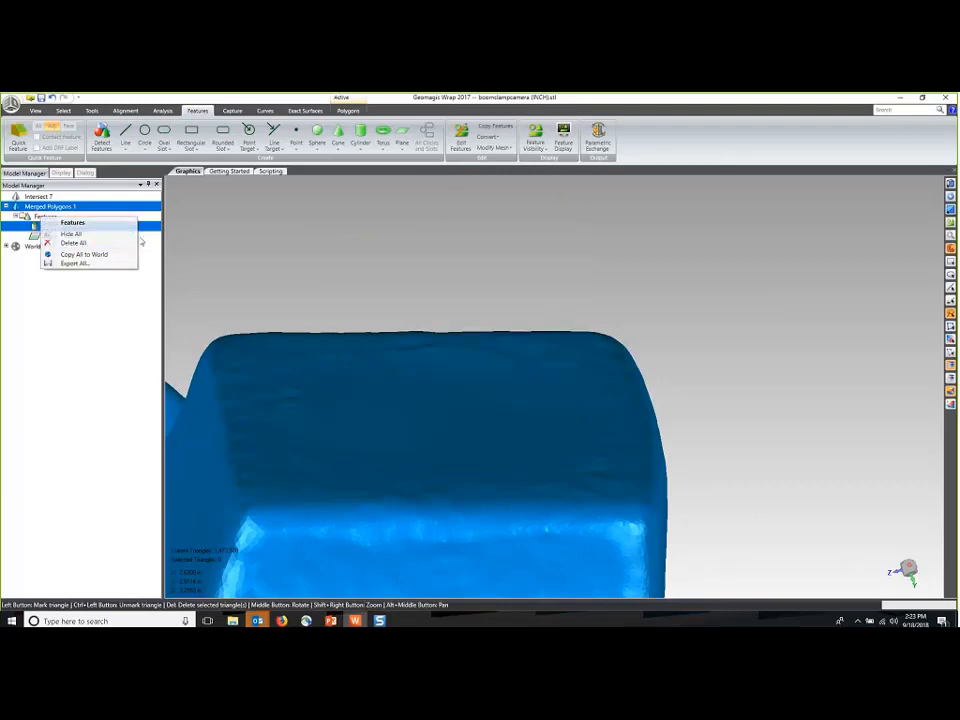
pyautogui.moveTo(489, 349); pyautogui.dragTo(462, 455, button='middle')
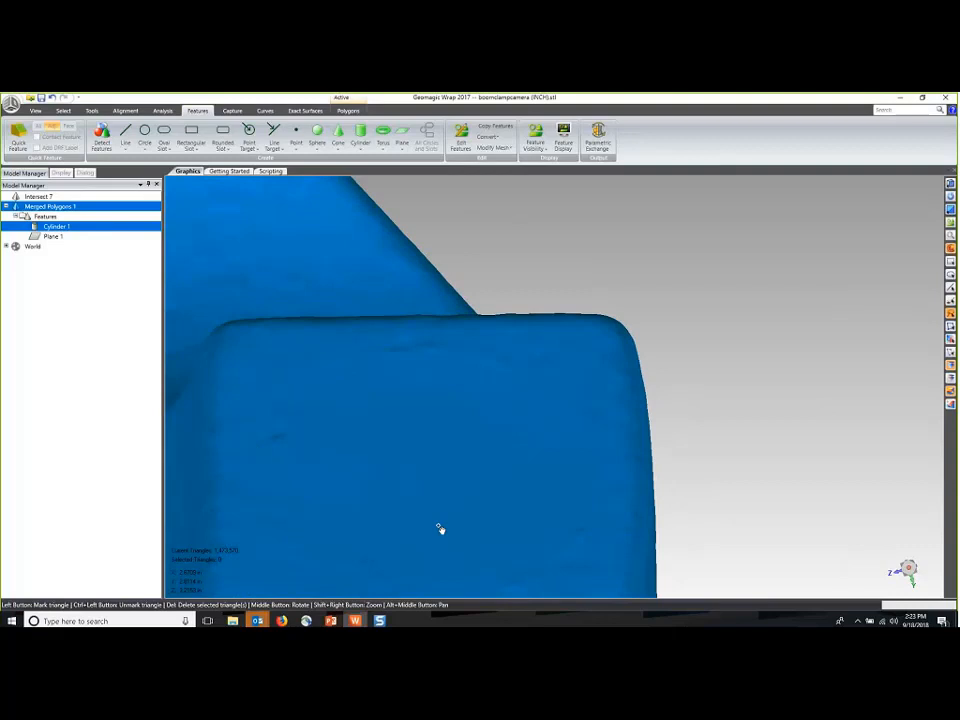
# Step: Combine the Intersect 7 pin and Merged Polygons 1 into one mesh with a Boolean operation
pyautogui.click(36, 197)
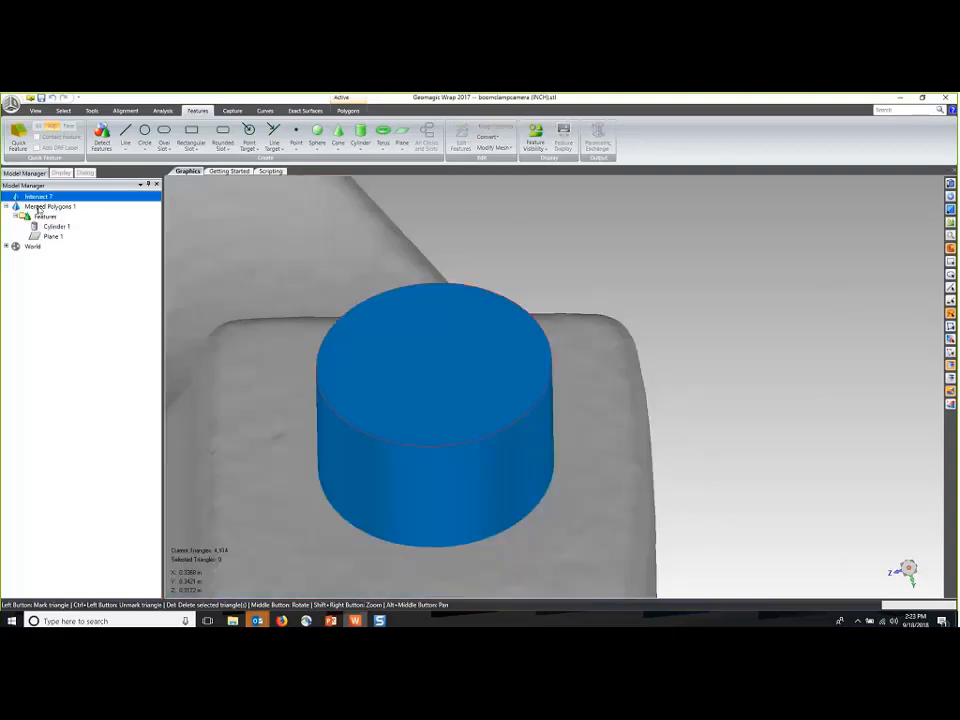
pyautogui.click(40, 206)
pyautogui.click(348, 110)
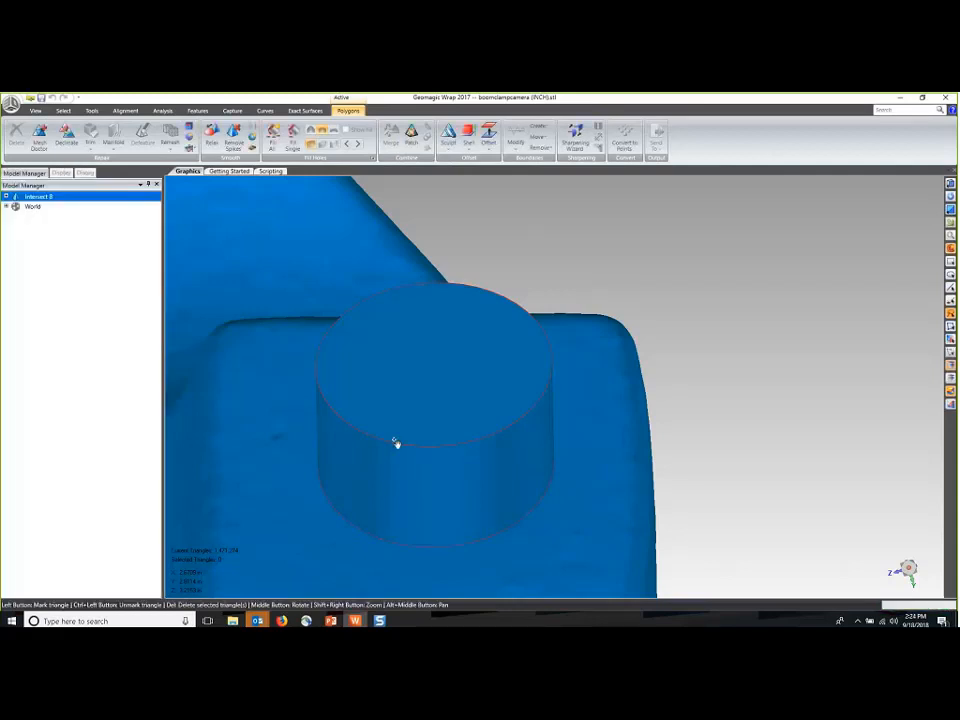
# Step: Mark a triangle on the pin's top face, extend the selection to the whole bounded face, and clear the selection
pyautogui.moveTo(437, 480); pyautogui.dragTo(439, 422, button='middle')
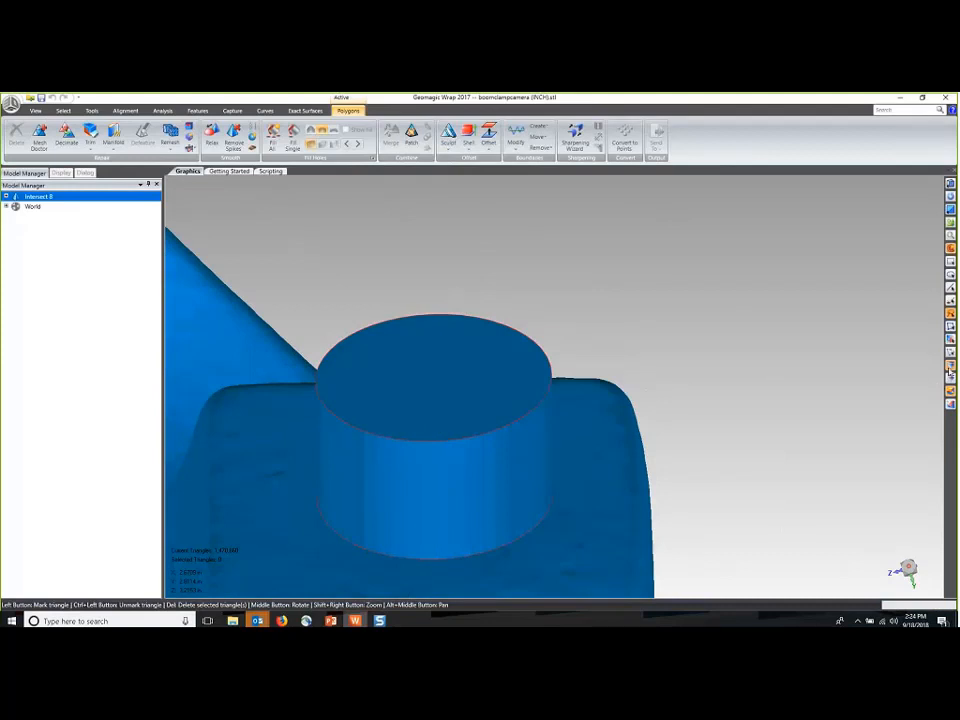
pyautogui.moveTo(443, 390); pyautogui.dragTo(446, 392)
pyautogui.rightClick(445, 368)
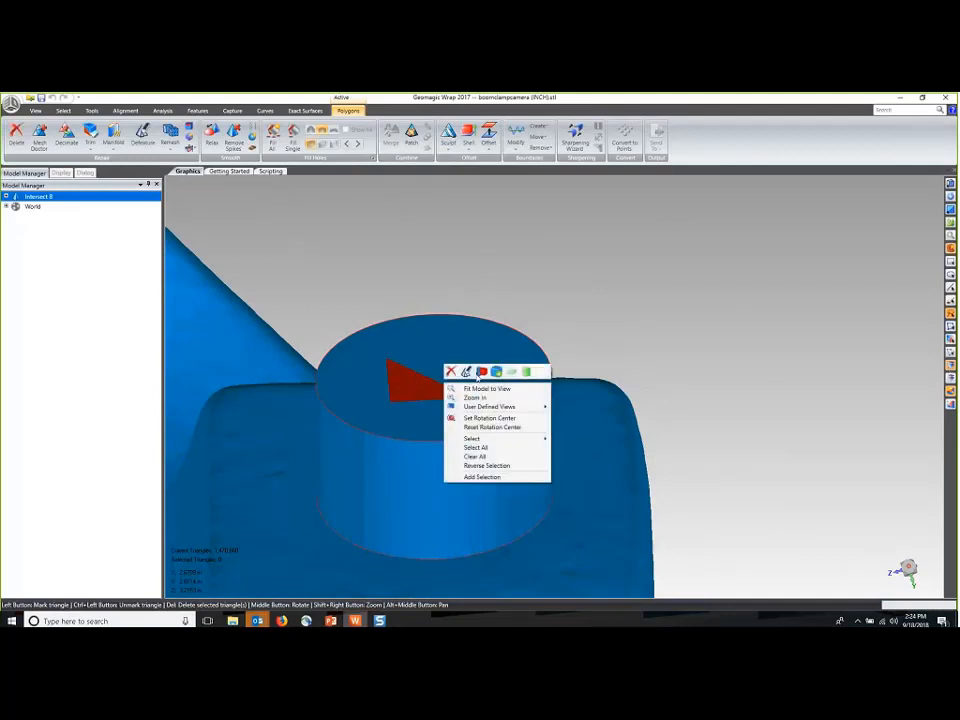
pyautogui.click(481, 372)
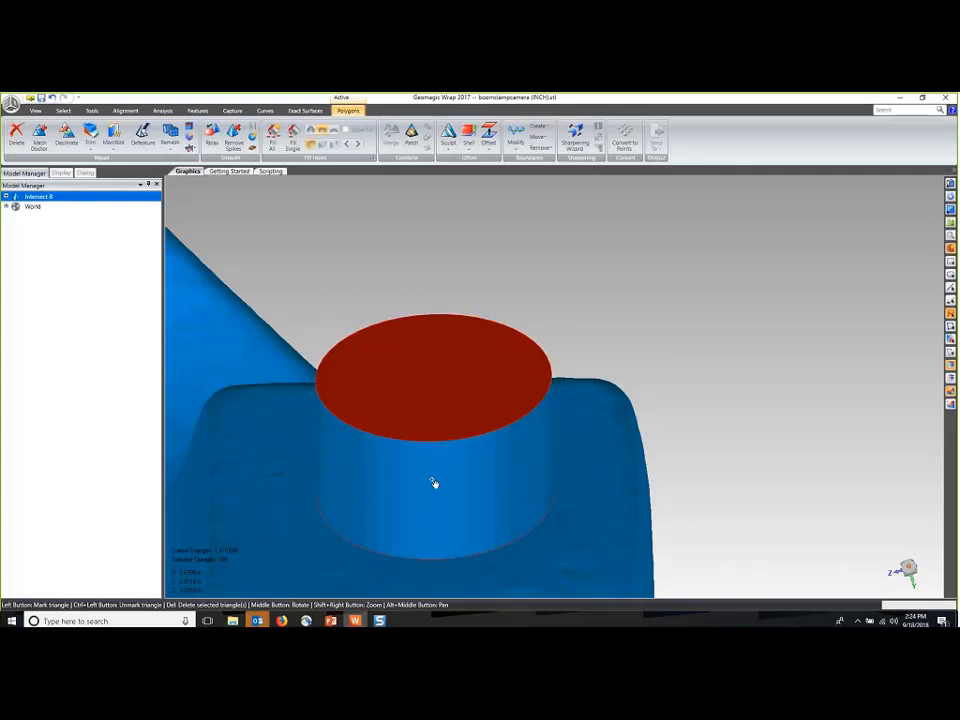
pyautogui.moveTo(433, 400); pyautogui.dragTo(424, 450, button='middle')
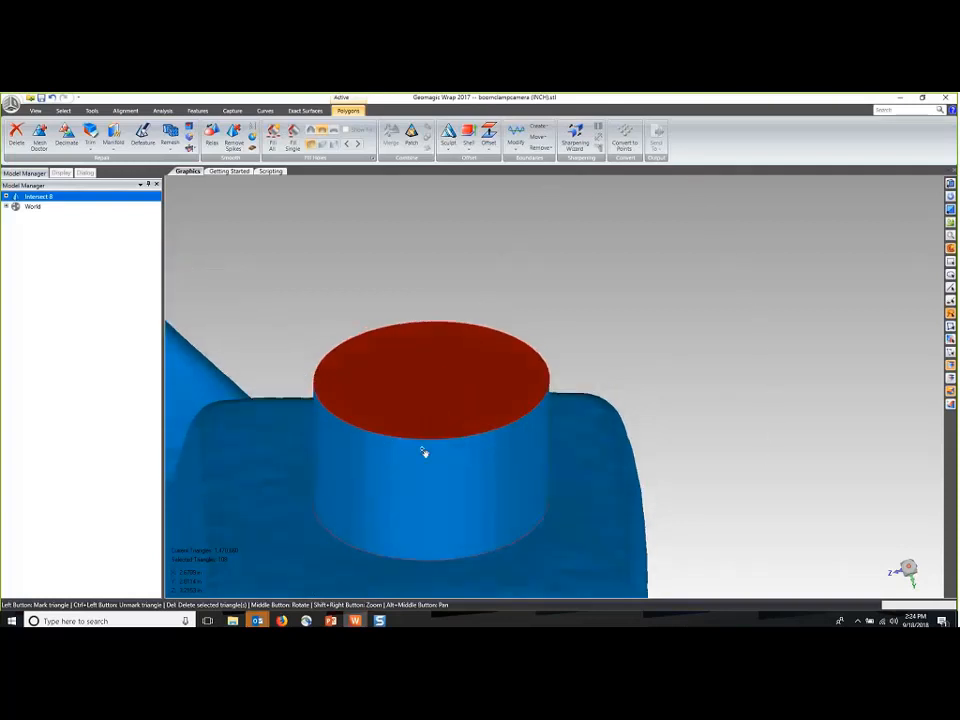
pyautogui.rightClick(368, 300)
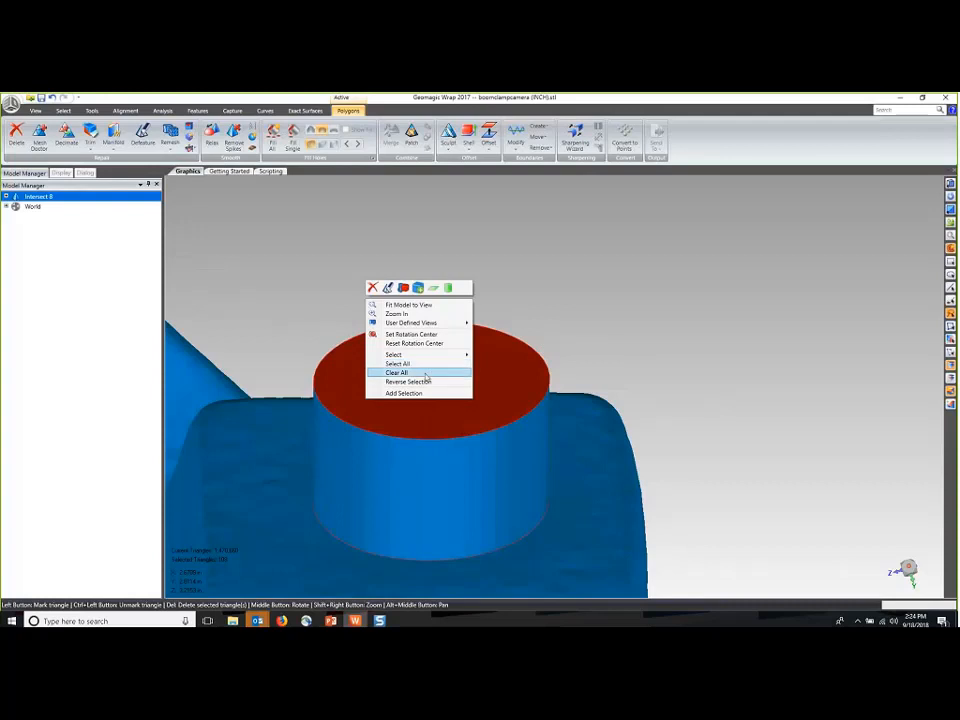
pyautogui.click(425, 374)
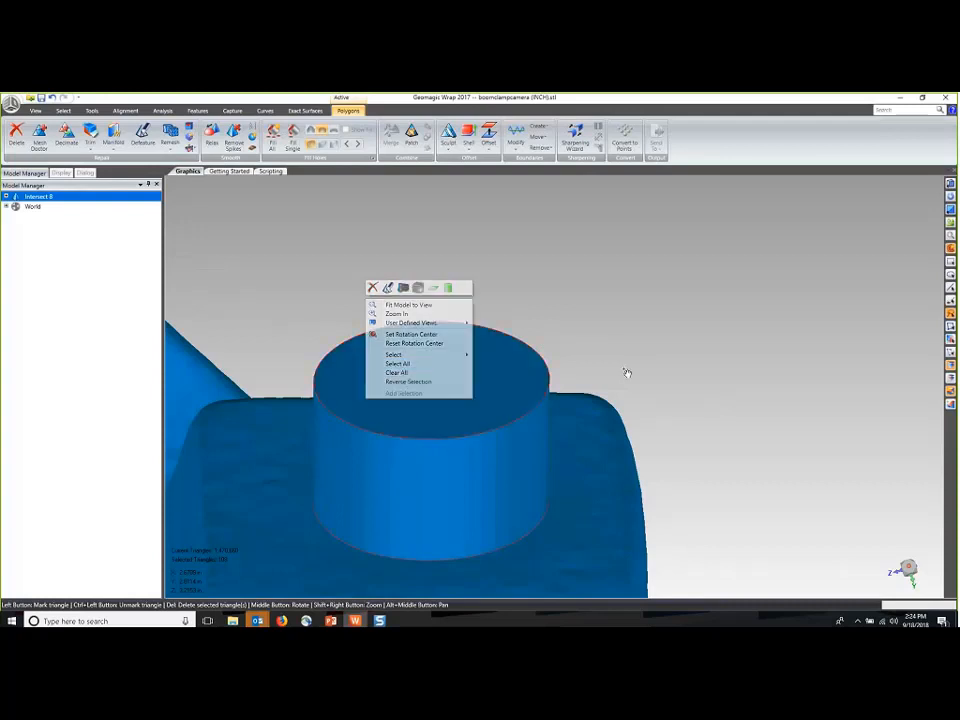
# Step: Remove the boundaries around the top and base of the rebuilt pin
pyautogui.moveTo(385, 520); pyautogui.dragTo(378, 523, button='middle')
pyautogui.scroll(-4, 349, 531)
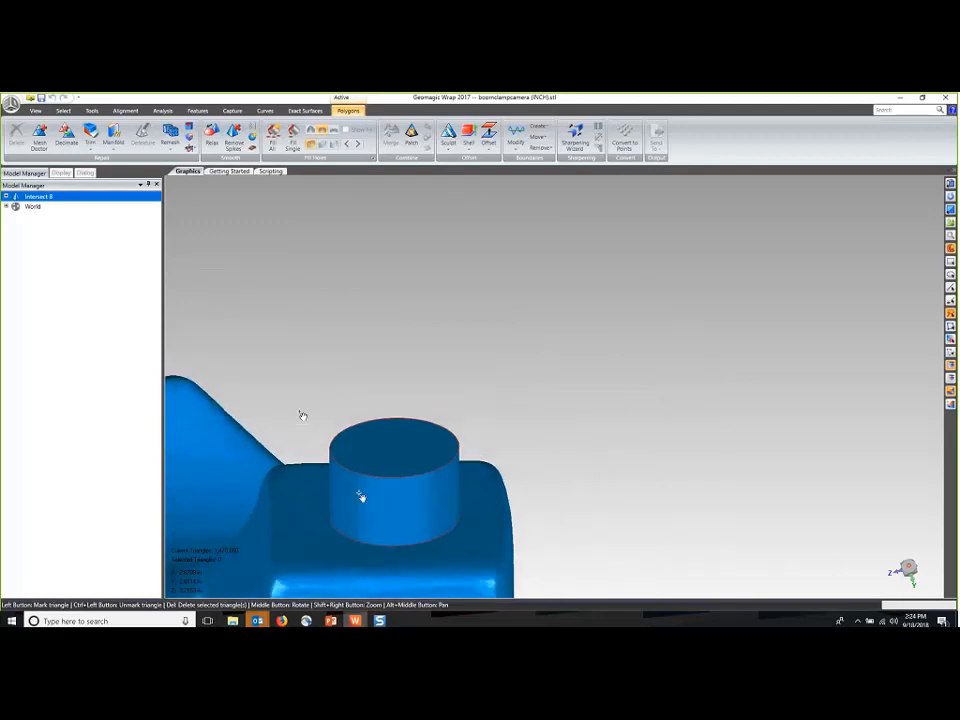
pyautogui.scroll(4, 391, 471)
pyautogui.moveTo(391, 471); pyautogui.dragTo(446, 356, button='middle')
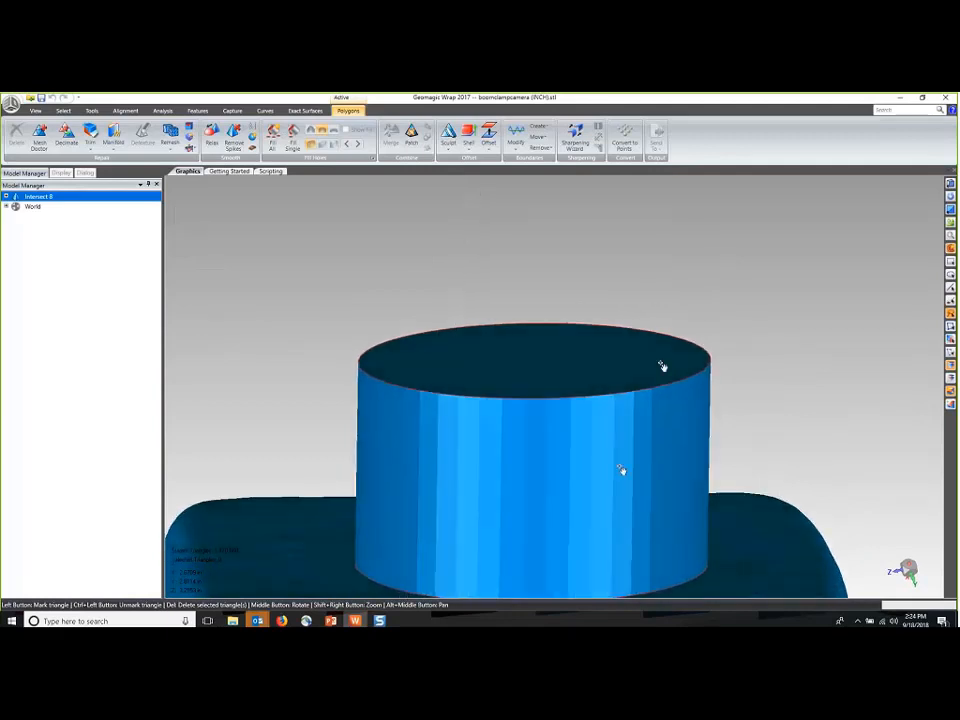
pyautogui.scroll(-2, 583, 468)
pyautogui.moveTo(583, 468); pyautogui.dragTo(527, 470, button='middle')
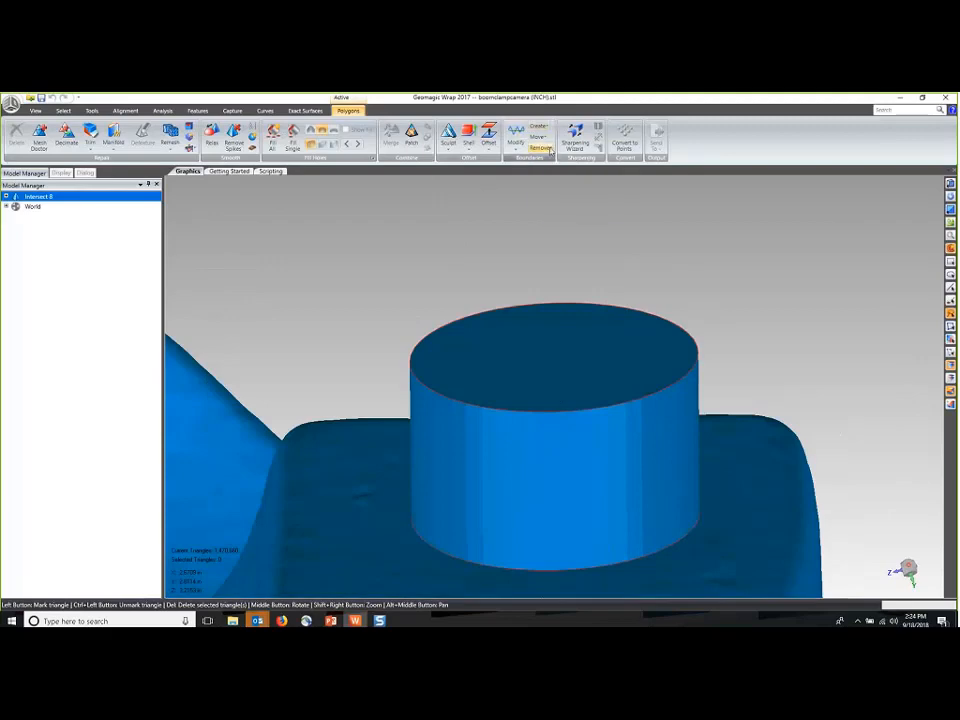
pyautogui.click(540, 147)
pyautogui.click(551, 169)
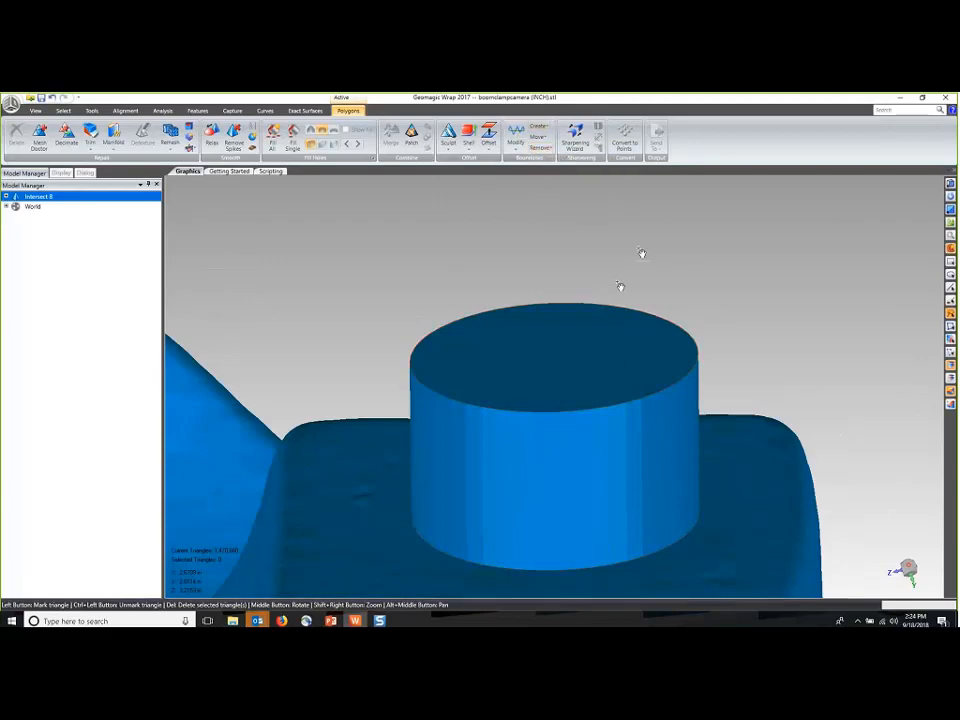
pyautogui.moveTo(619, 285); pyautogui.dragTo(455, 490, button='middle')
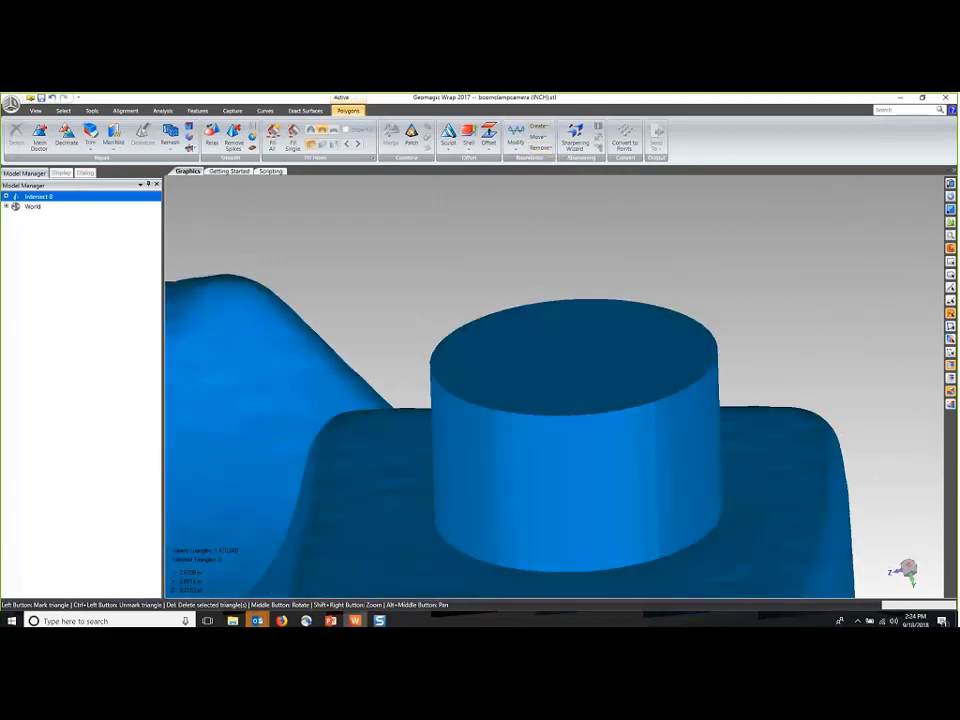